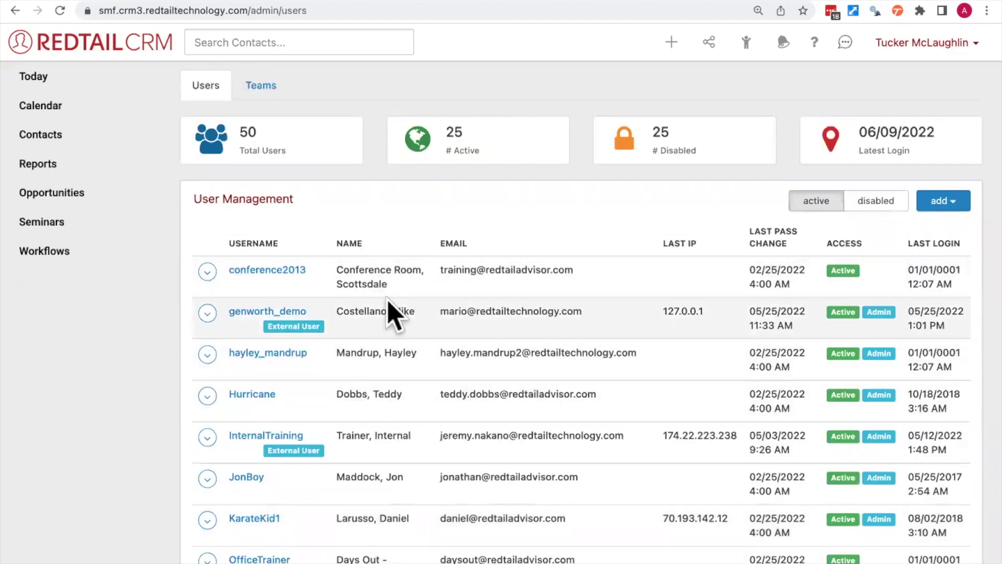
scroll(394, 313, "down", 8)
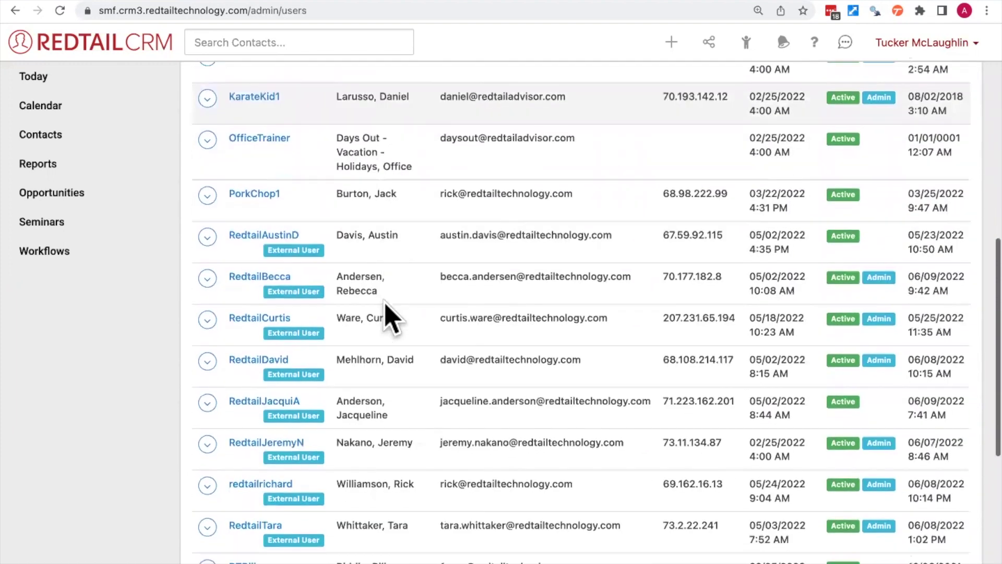
scroll(387, 313, "down", 6)
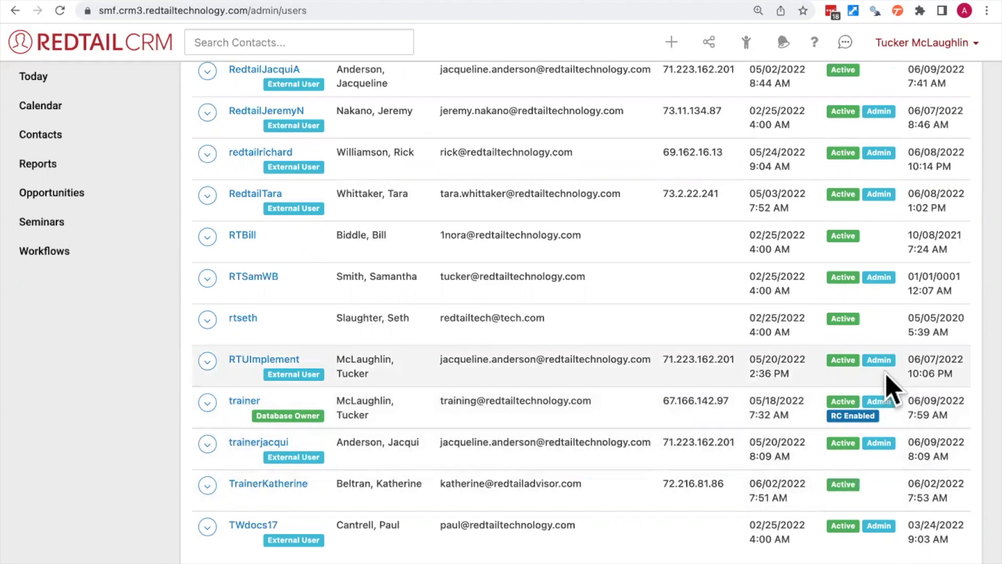
scroll(891, 303, "up", 3)
scroll(890, 302, "up", 4)
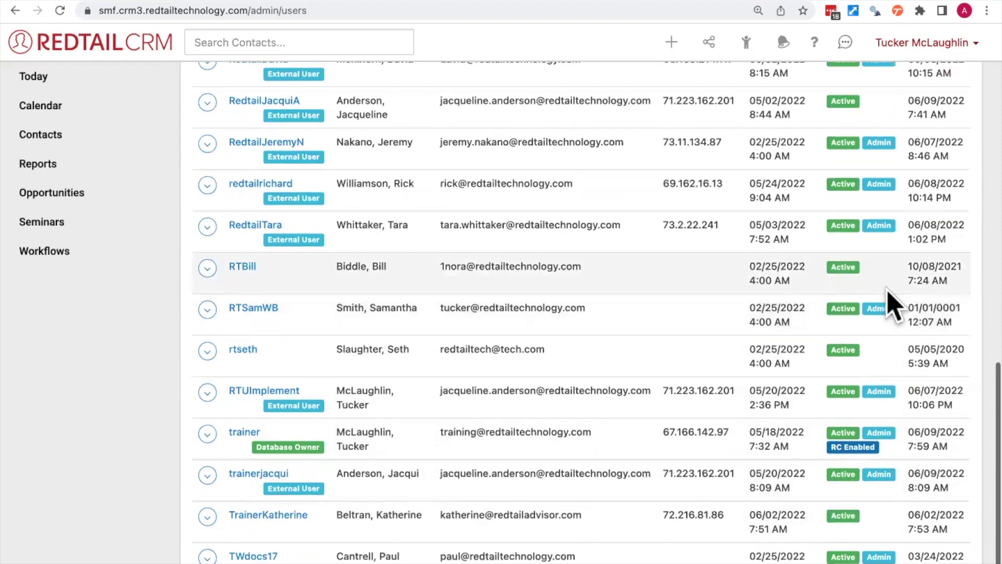
scroll(887, 292, "up", 2)
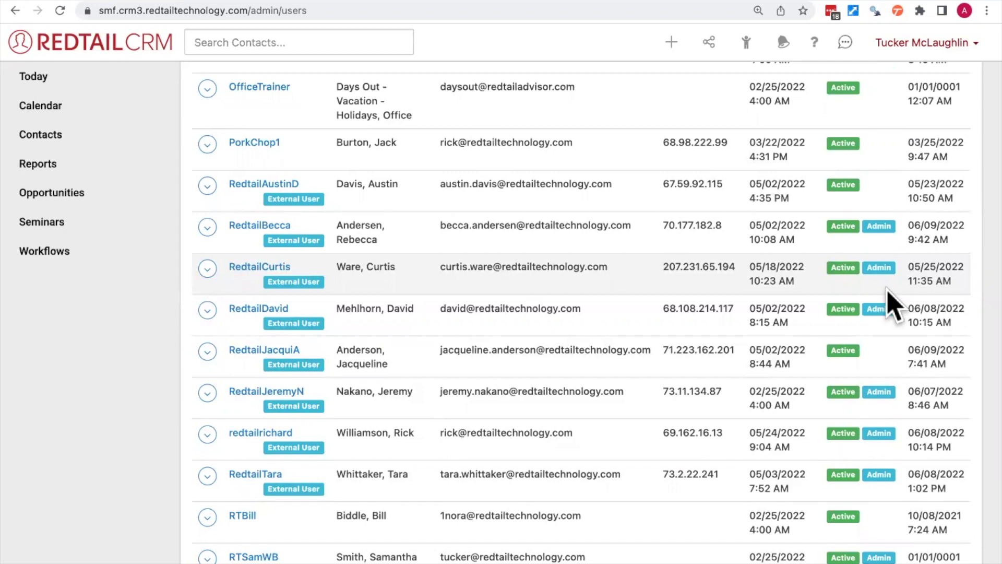
scroll(891, 301, "up", 10)
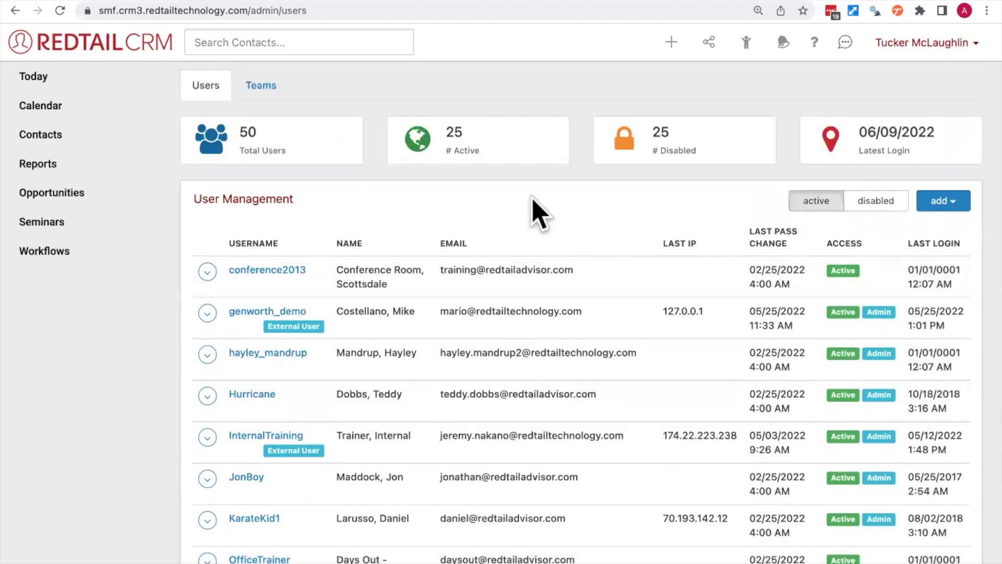
left_click(277, 94)
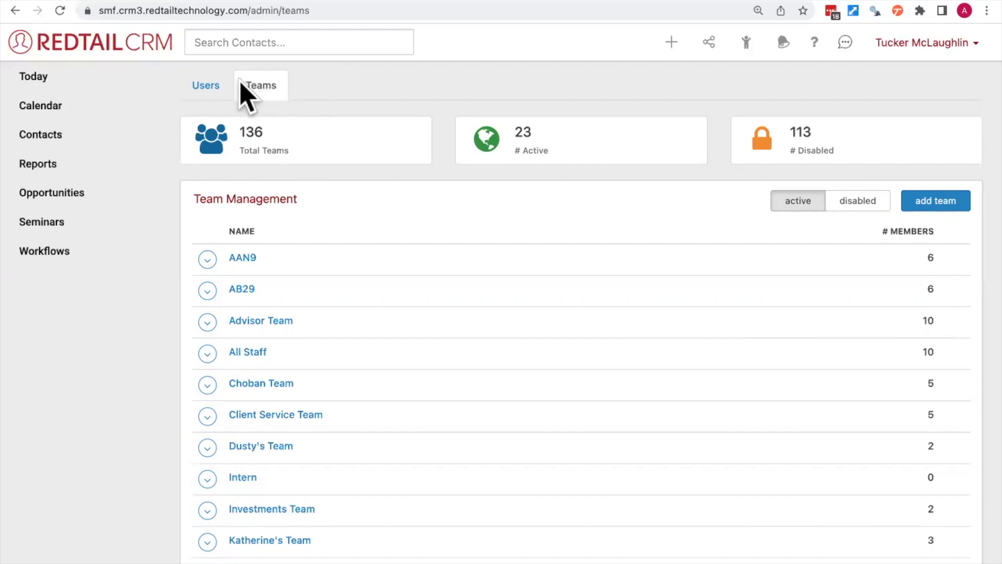
- Search contacts by the client's first name and open the farmer-naturalist's record
left_click(225, 42)
type("john")
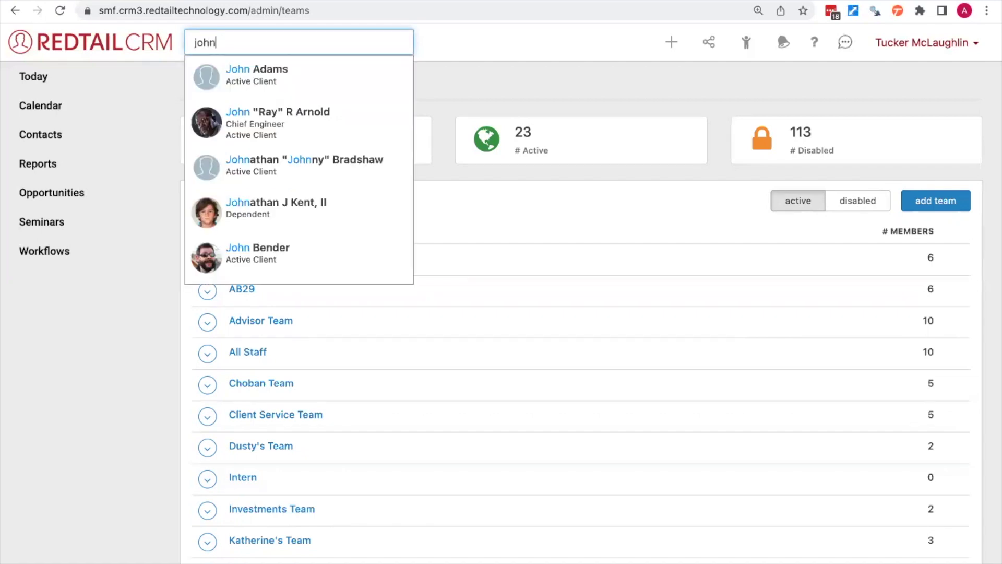
scroll(282, 187, "down", 7)
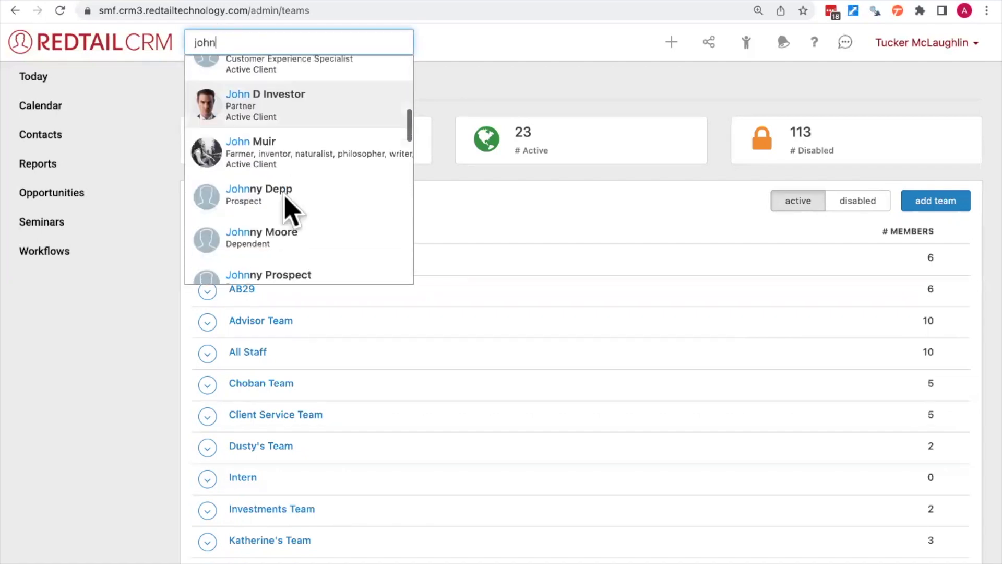
left_click(257, 166)
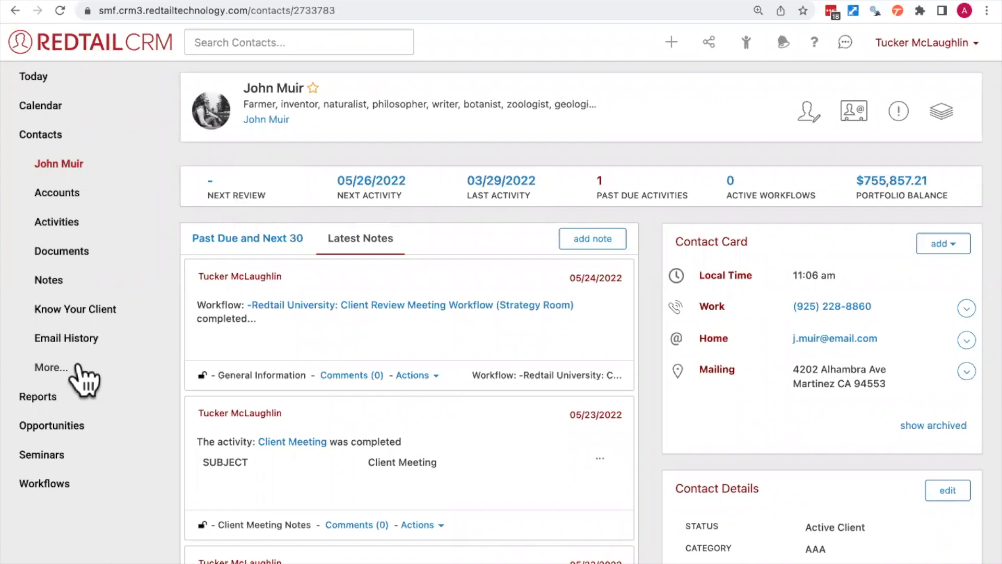
- Expand the sidebar via More... to reveal UDFs, Licenses, Assets/Liabilities, Transactions, Timeline and Speak History
left_click(78, 366)
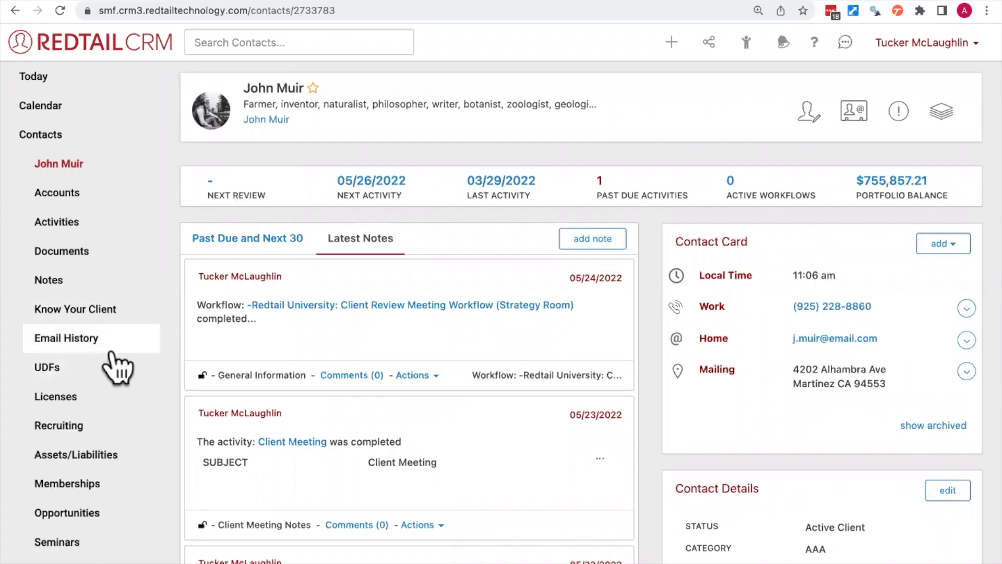
scroll(116, 368, "down", 3)
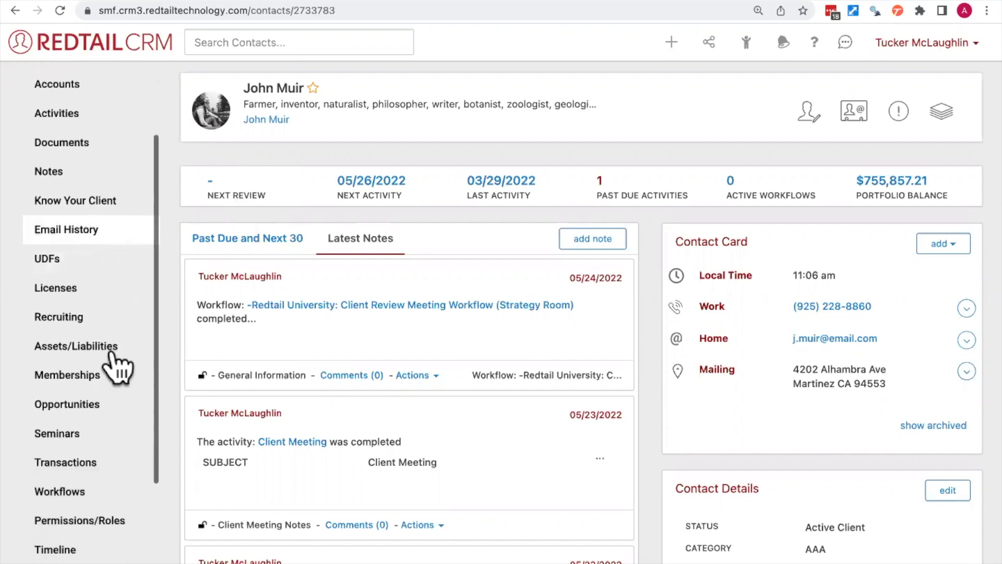
scroll(112, 368, "down", 1)
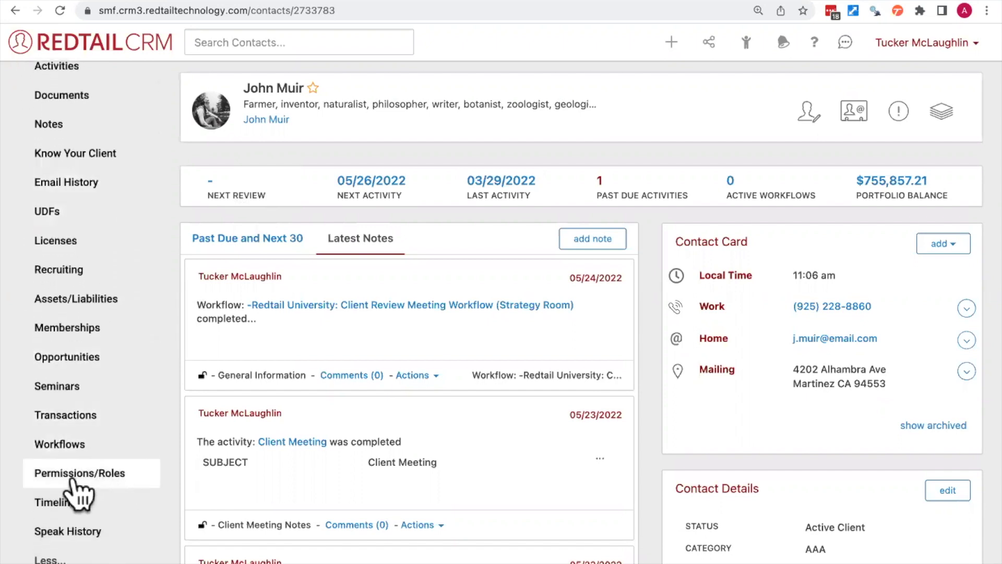
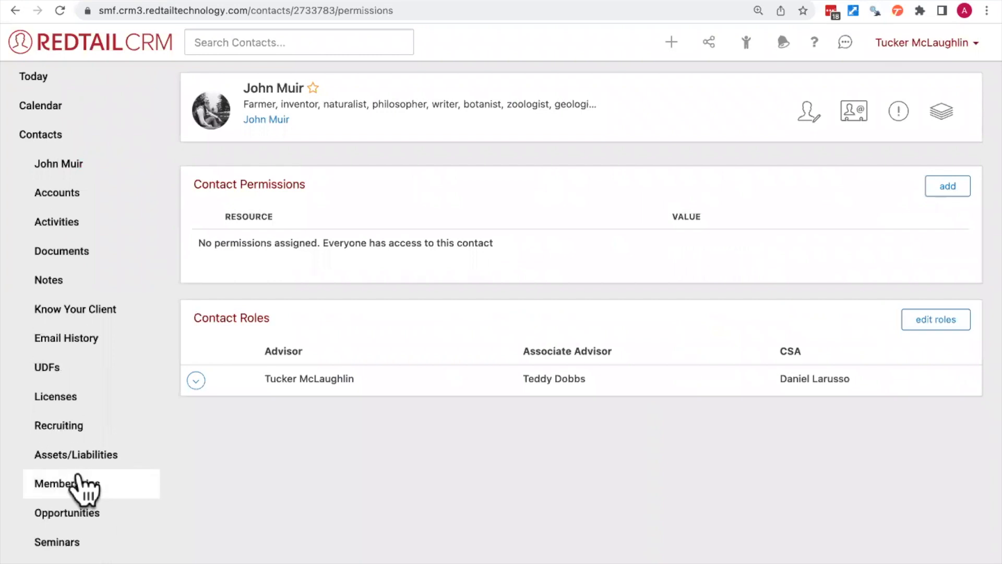
scroll(99, 482, "down", 1)
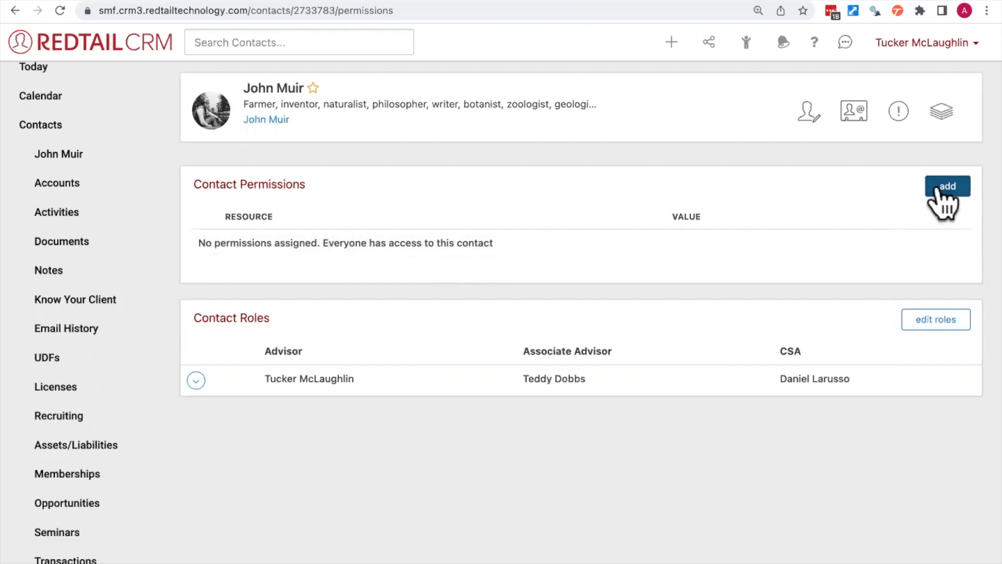
- Add a User view permission on the contact for the servicing advisor
left_click(938, 189)
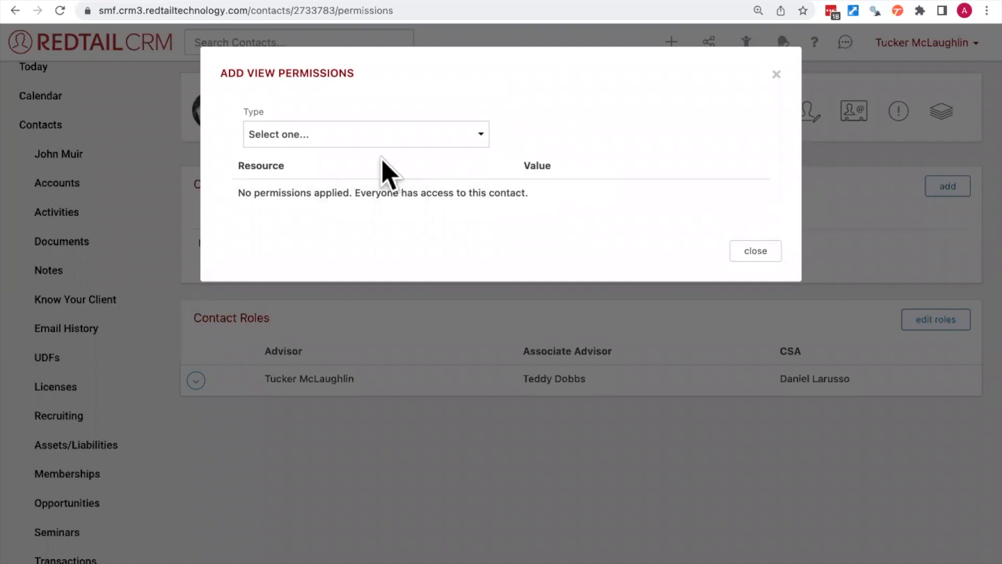
left_click(347, 134)
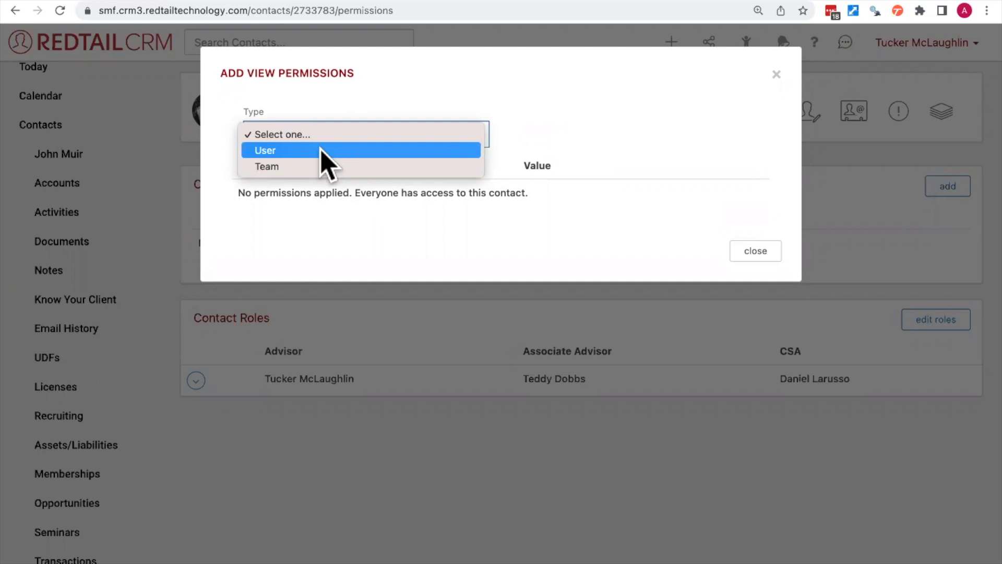
left_click(327, 151)
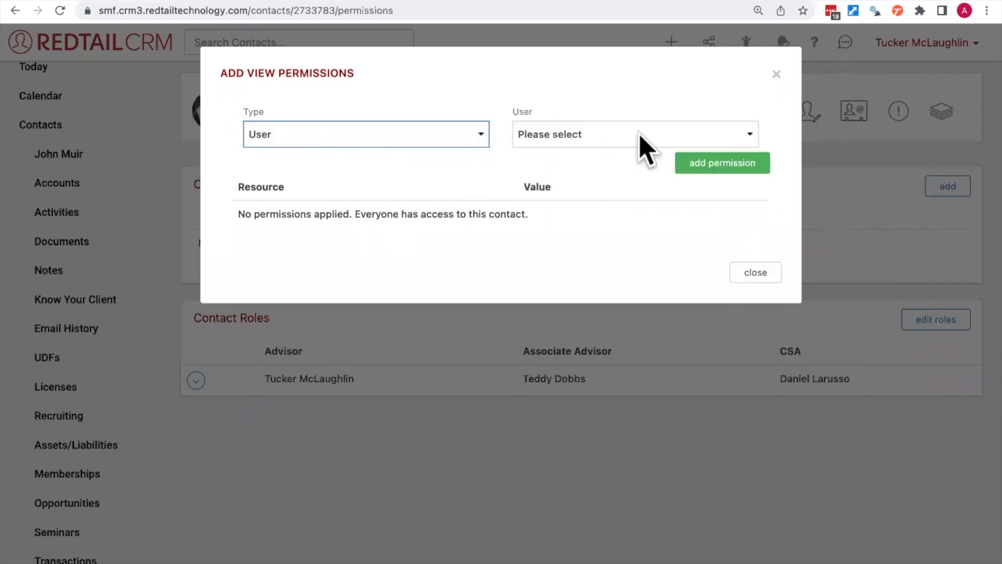
left_click(647, 149)
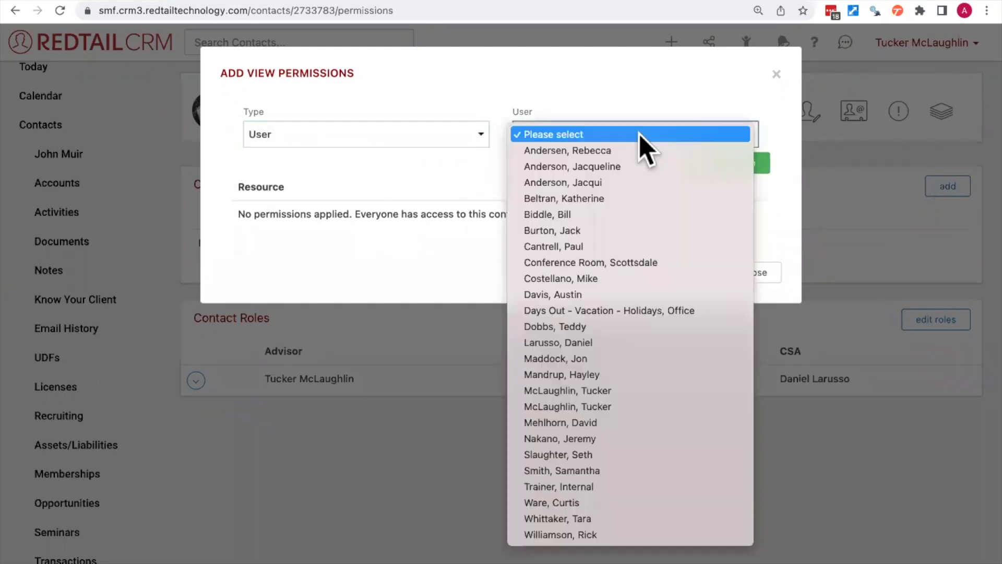
left_click(651, 391)
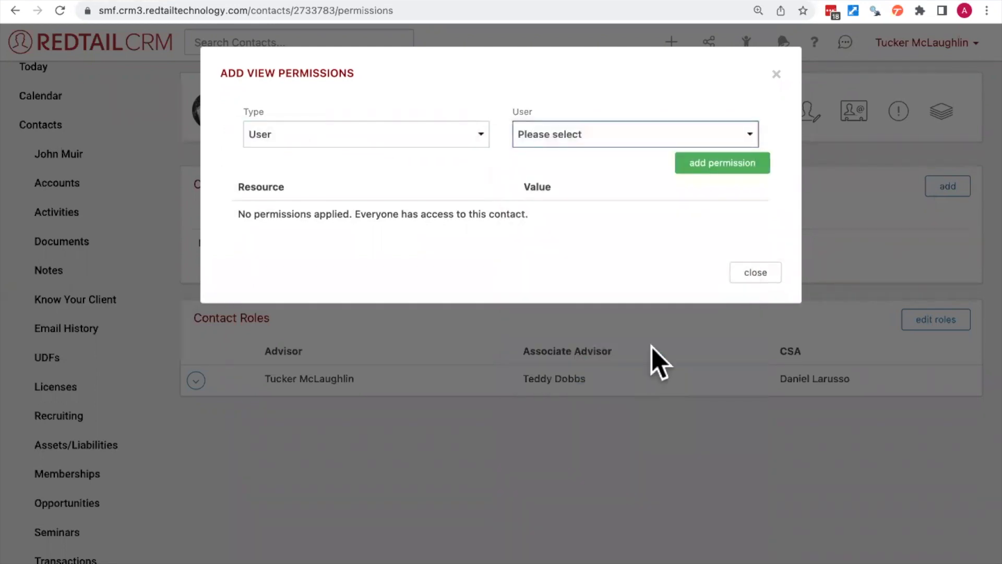
left_click(709, 166)
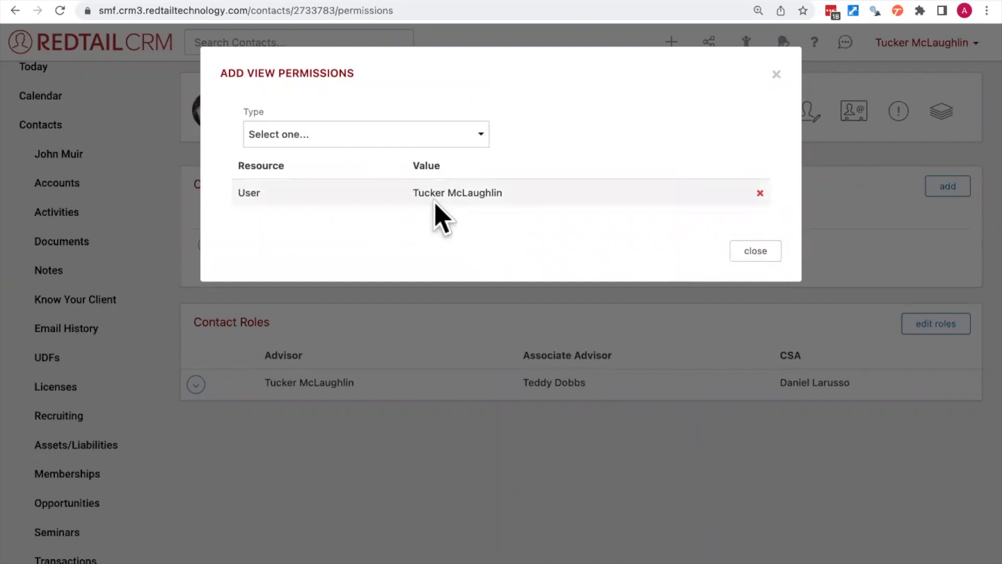
- Add a second User view permission on the contact for another staff member
left_click(391, 143)
left_click(392, 150)
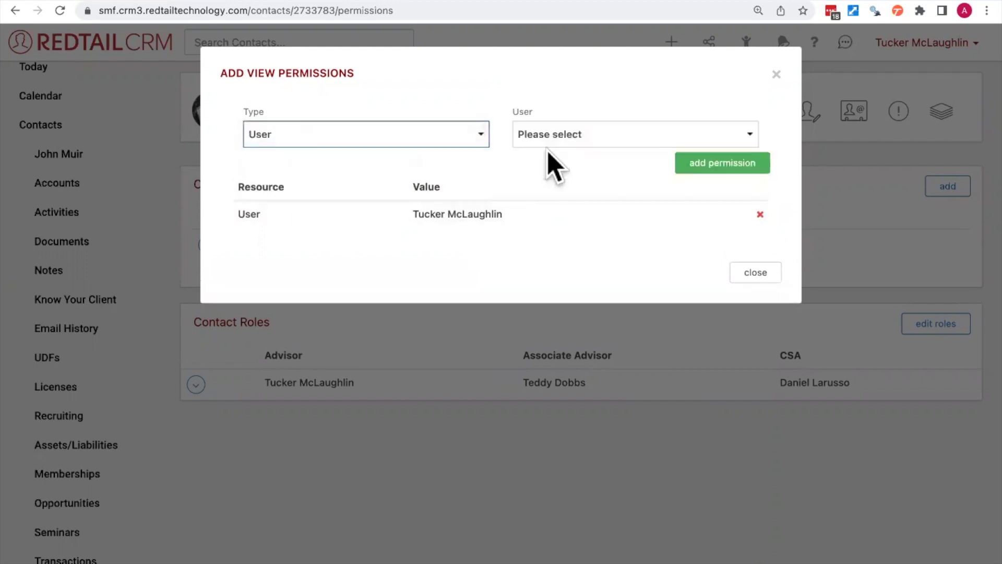
left_click(585, 142)
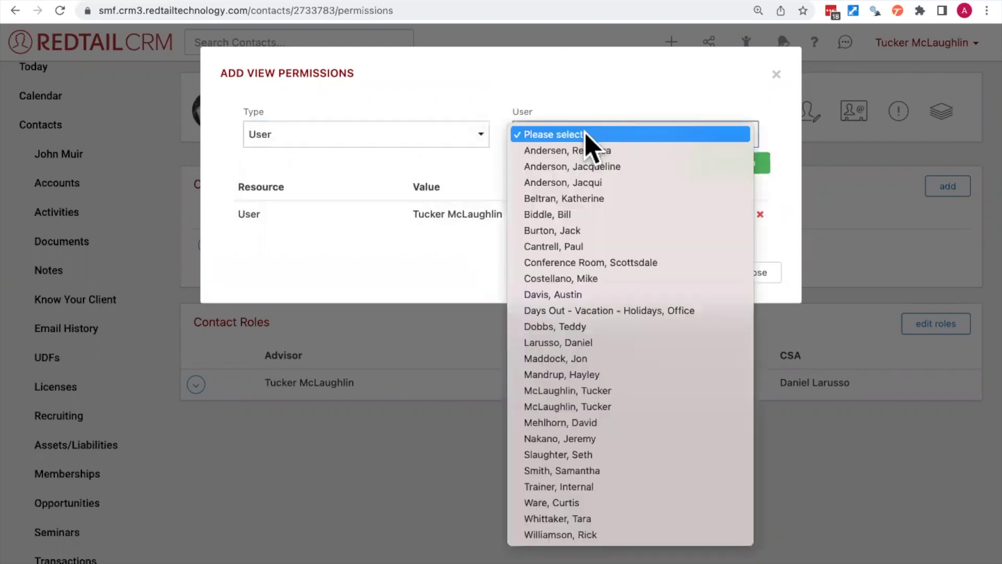
left_click(618, 230)
left_click(694, 164)
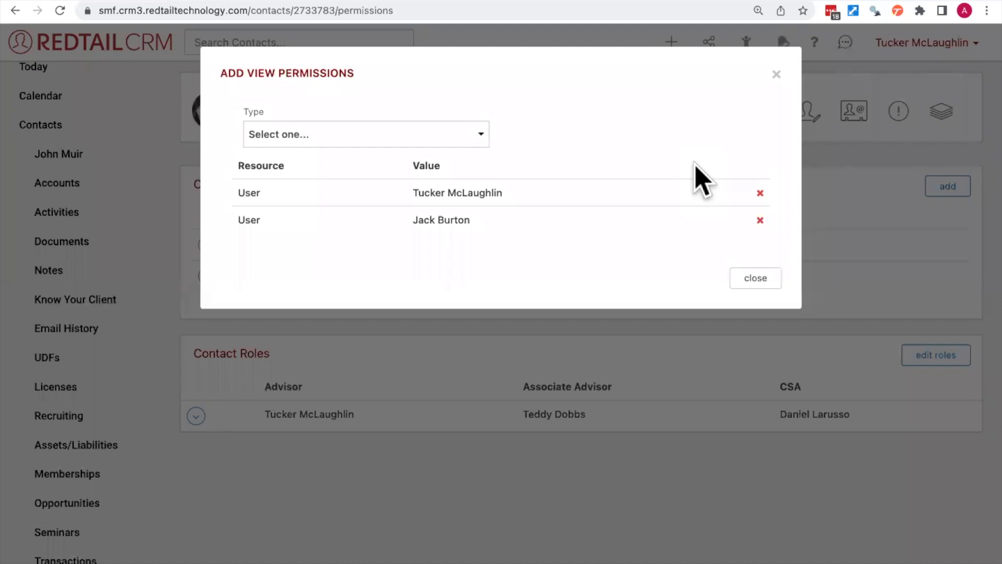
- Add a Team view permission for the advisor's team, then close the permissions dialog
left_click(470, 135)
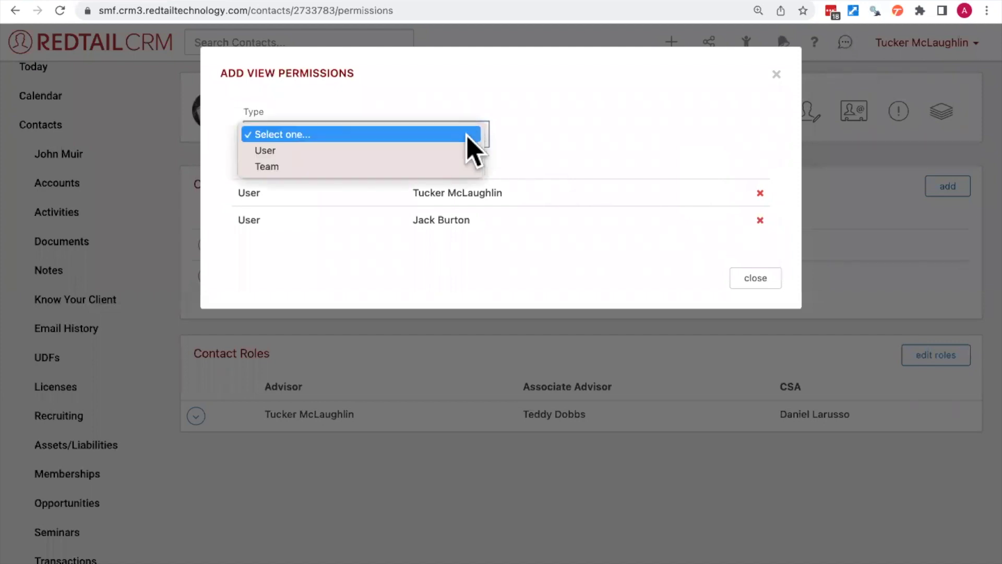
left_click(328, 165)
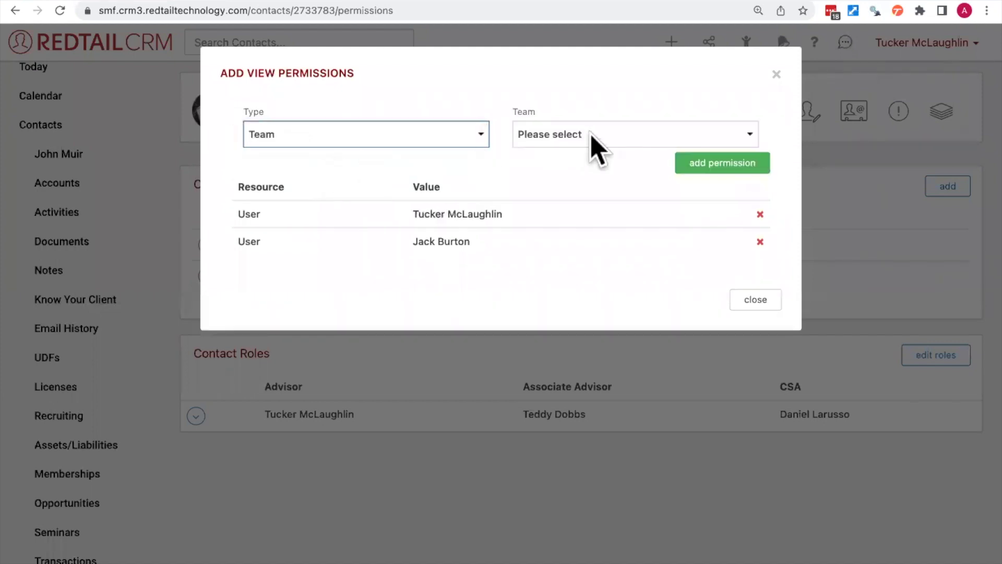
left_click(591, 133)
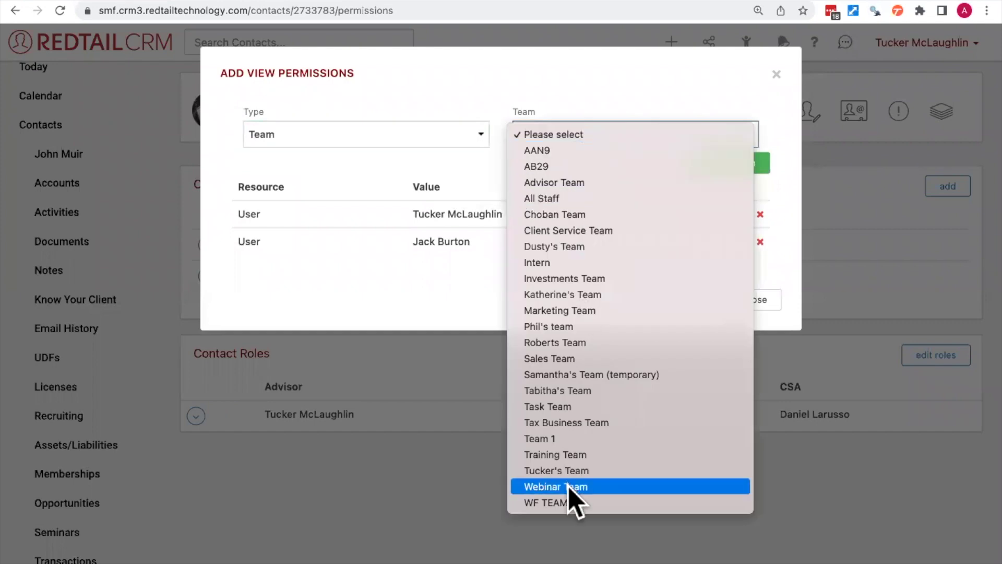
left_click(581, 471)
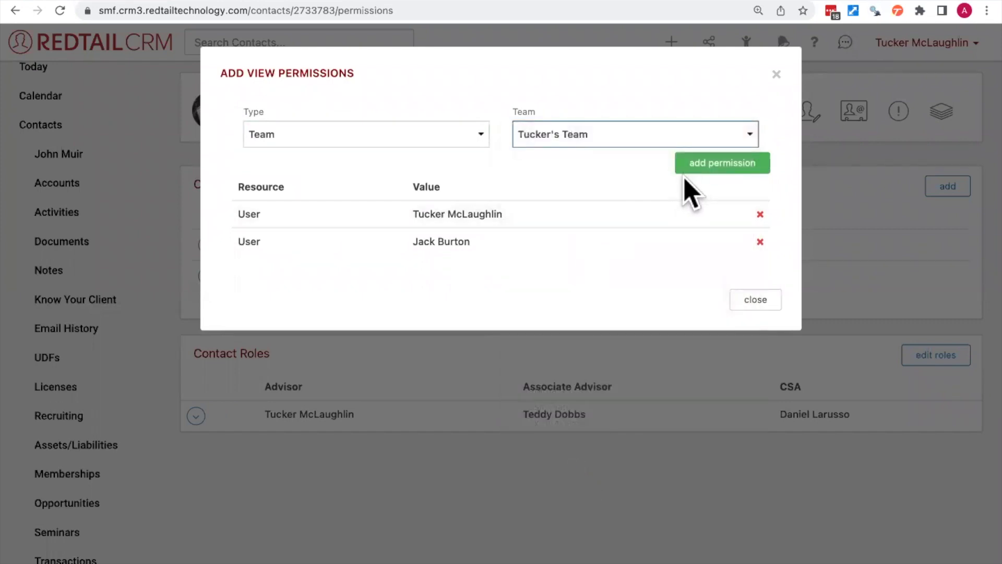
left_click(723, 163)
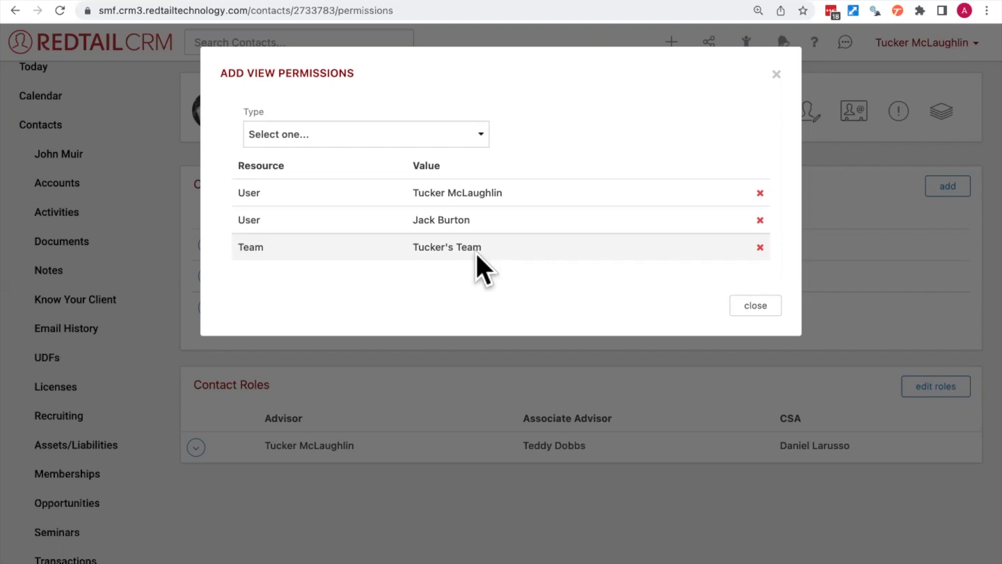
left_click(746, 307)
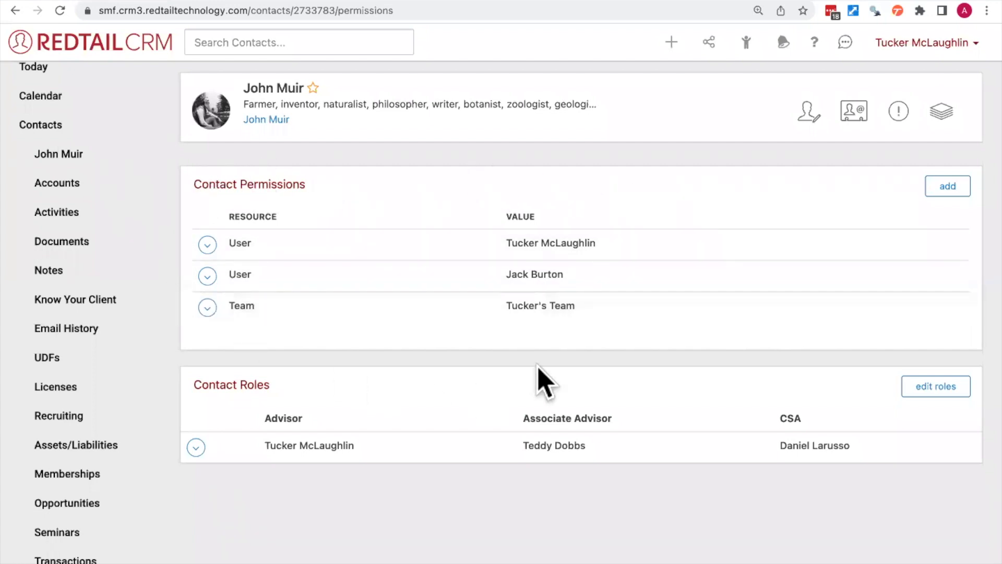
- Return to the contact's overview page and check the logged-in user's account menu
left_click(84, 155)
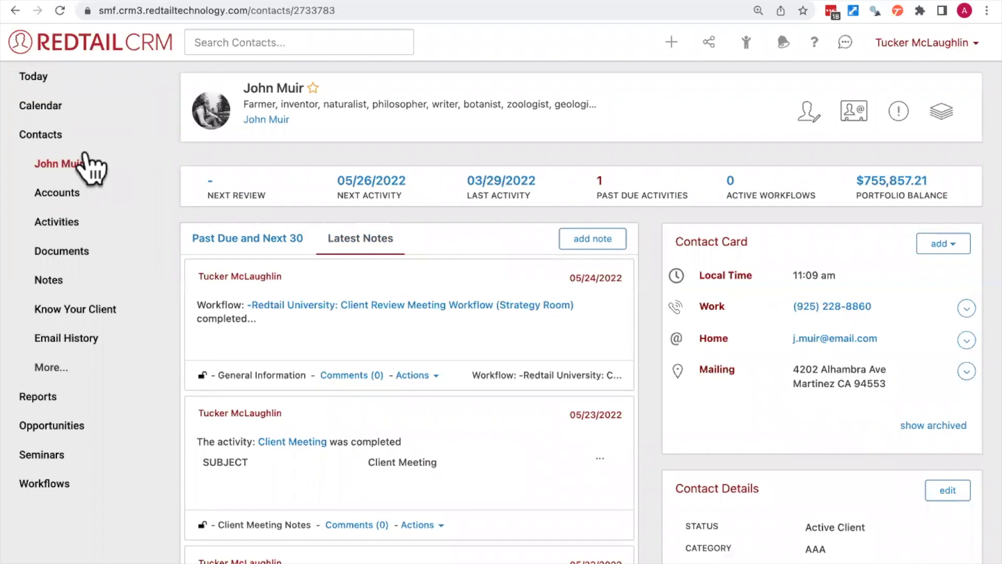
left_click(960, 50)
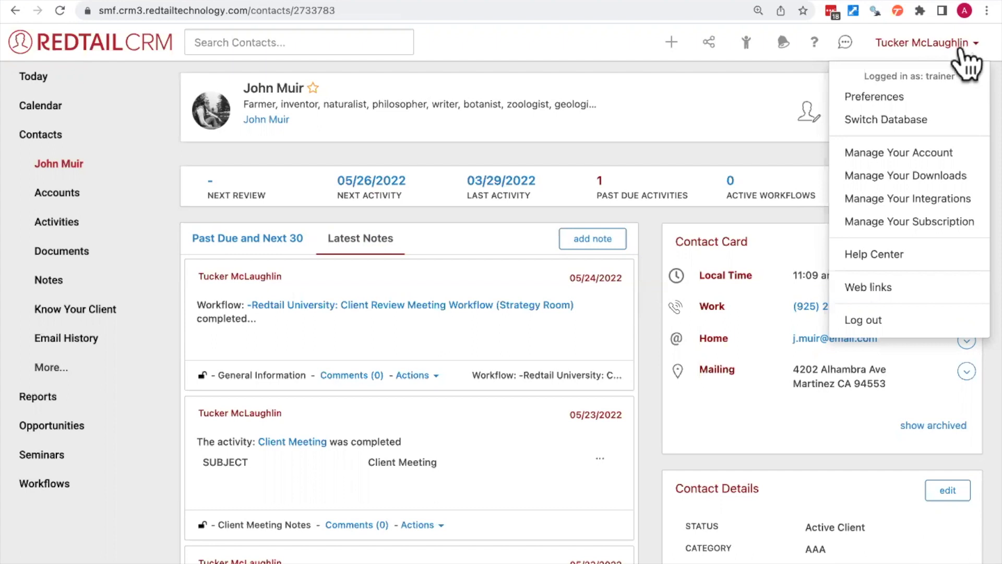
left_click(538, 183)
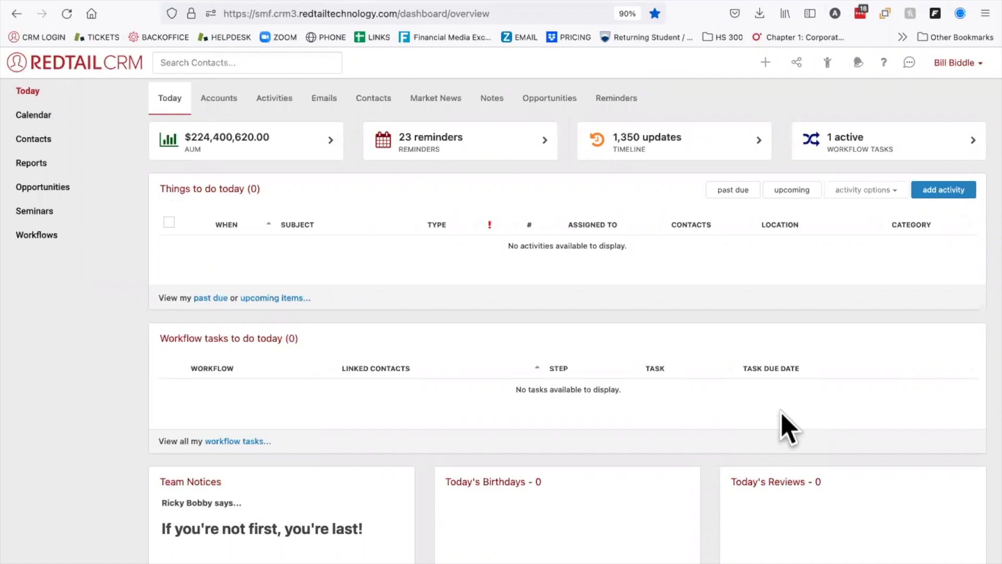
- As the other user, search Contacts for the restricted contact by name
left_click(242, 63)
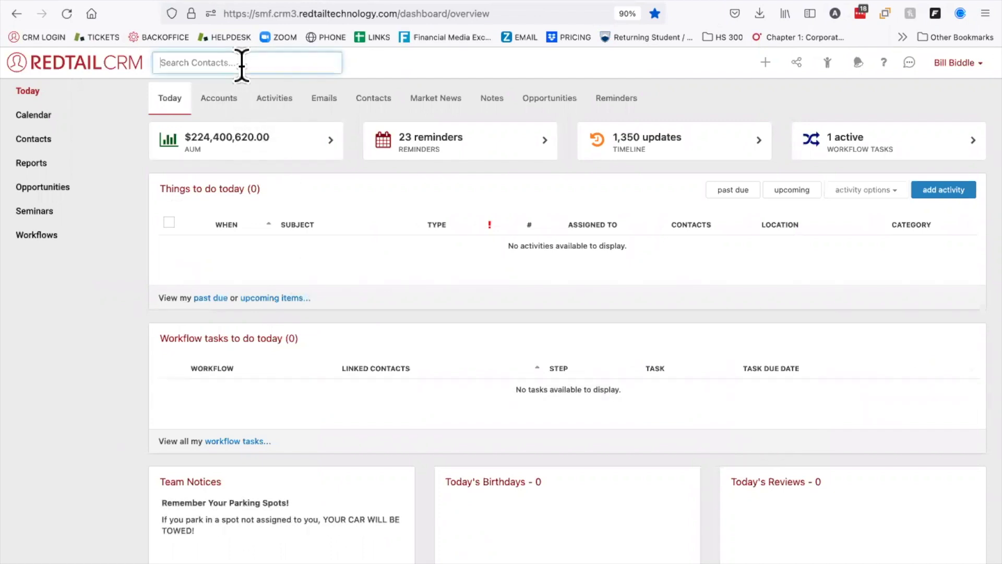
type("john M")
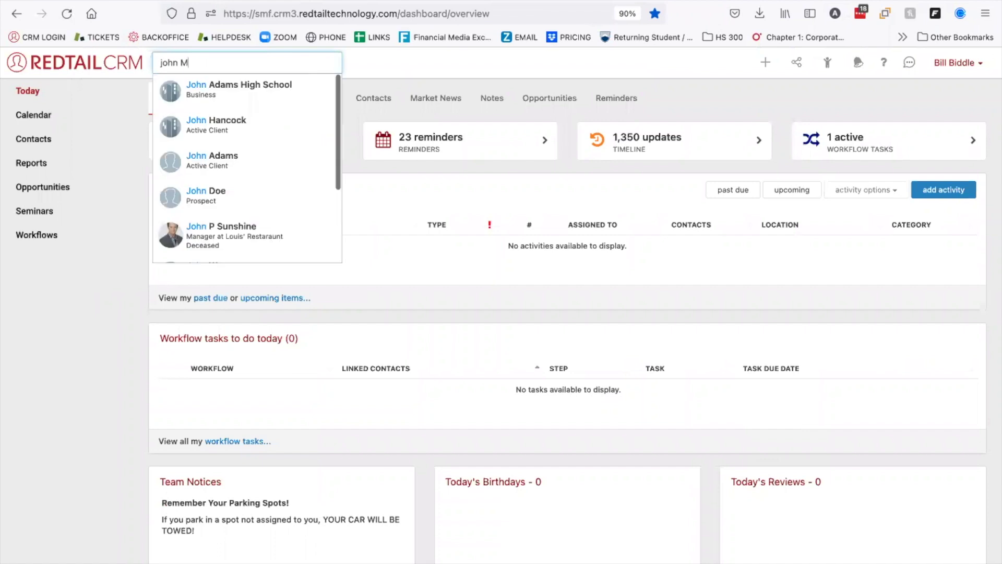
type("uir")
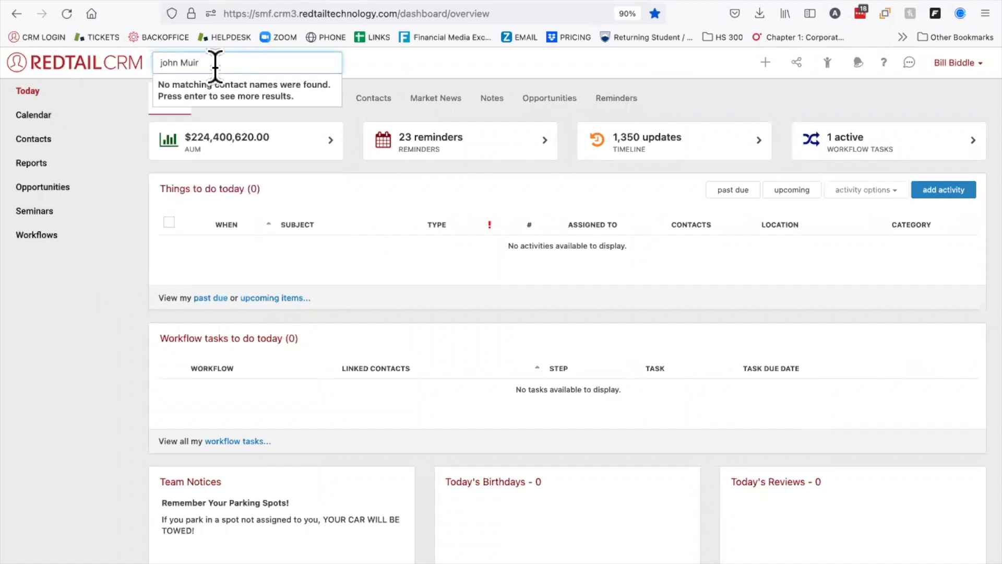
key("Return")
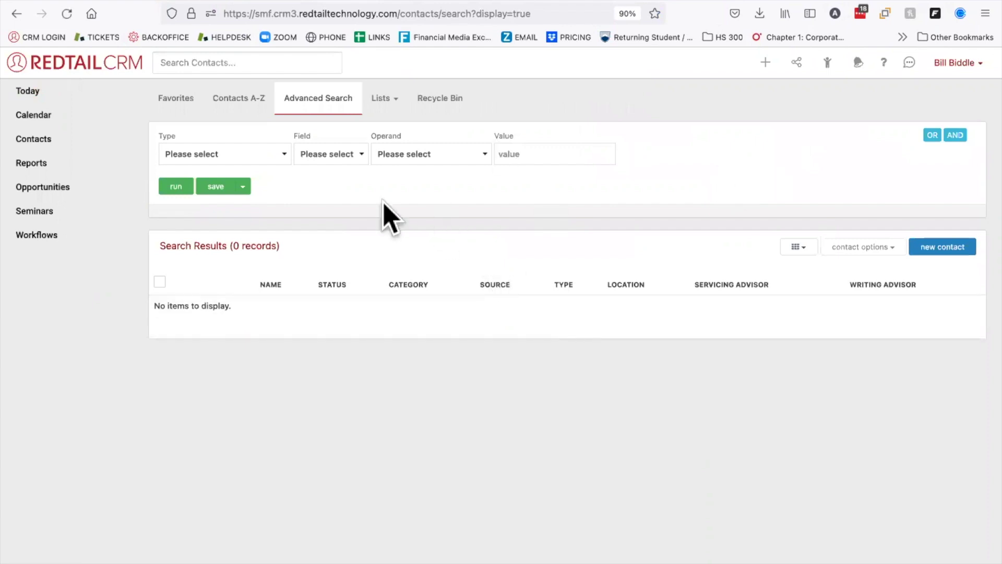
- Confirm which user is logged in, then show the advisor's Contacts A–Z list
left_click(956, 71)
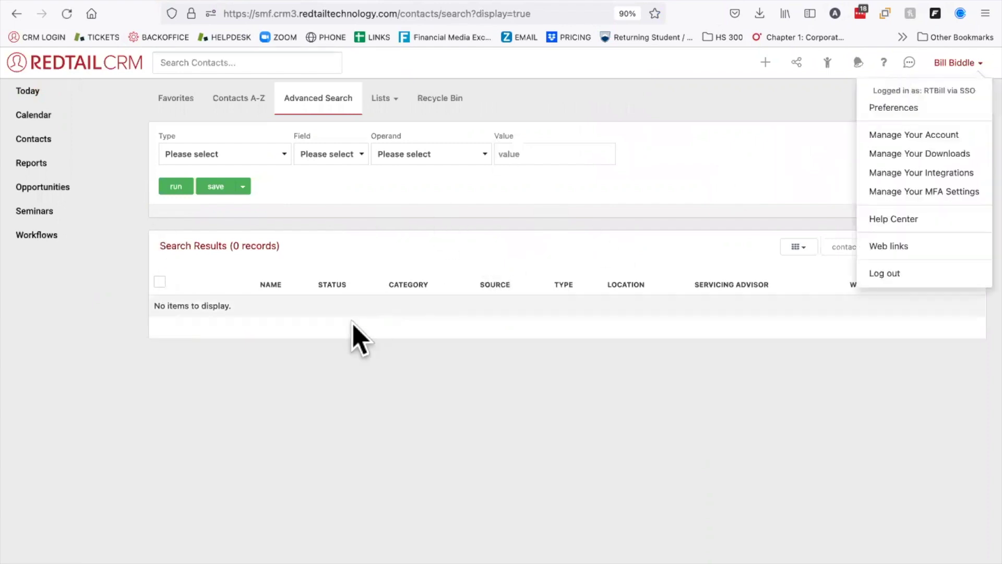
left_click(353, 323)
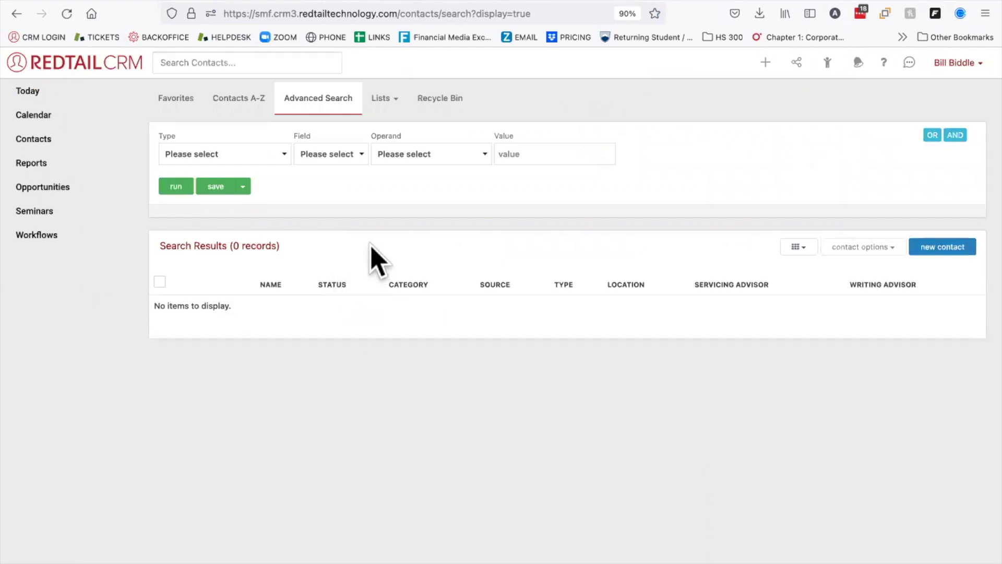
left_click(949, 63)
left_click(402, 430)
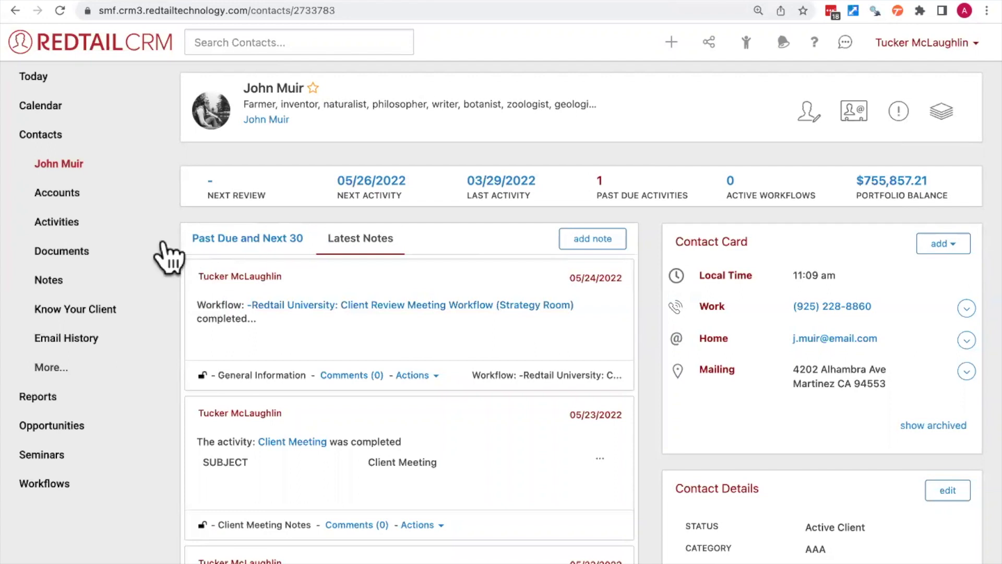
left_click(82, 141)
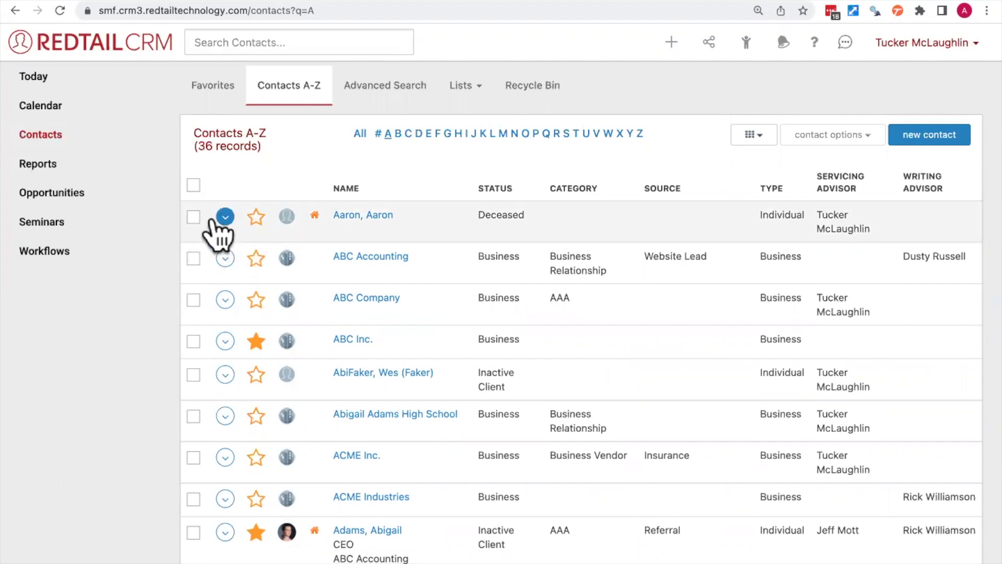
- Run an Advanced Search on Contact records with Servicing Advisor Equal To the signed-in advisor
left_click(396, 94)
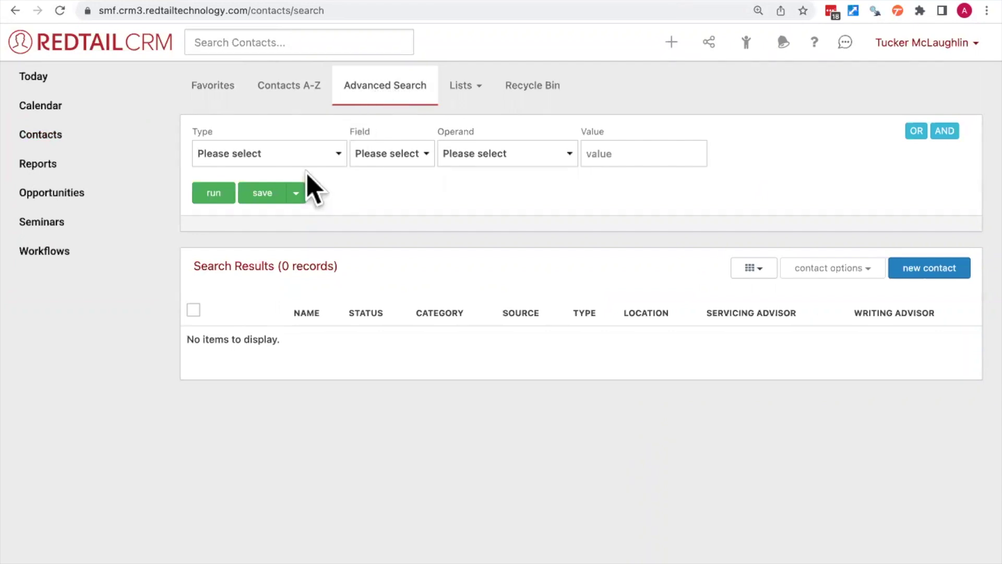
left_click(290, 166)
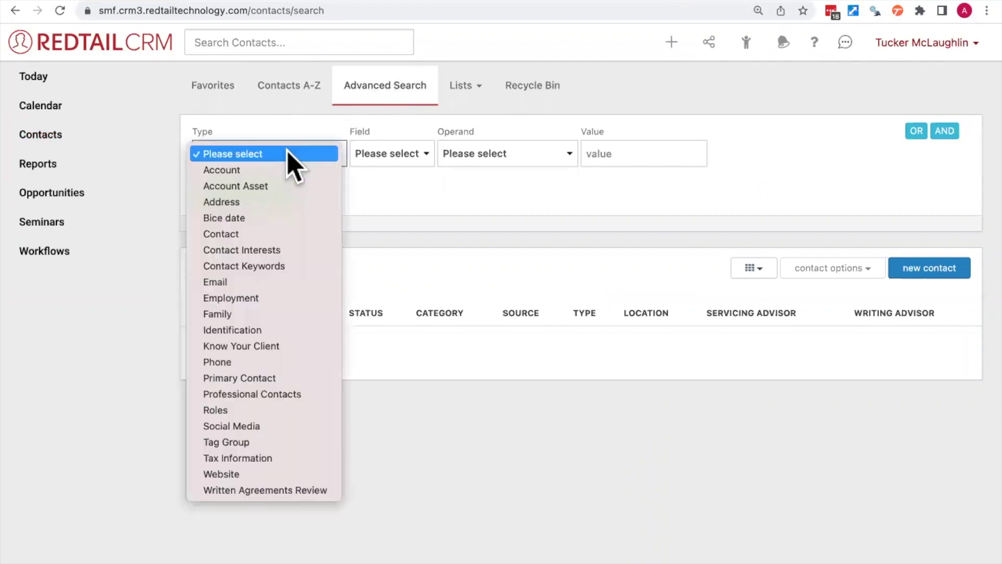
left_click(273, 232)
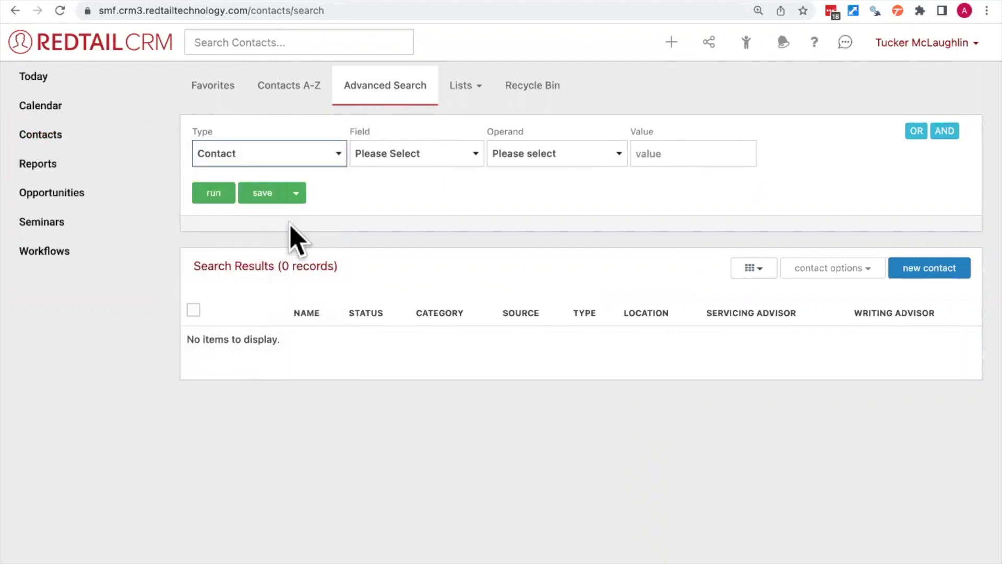
left_click(431, 153)
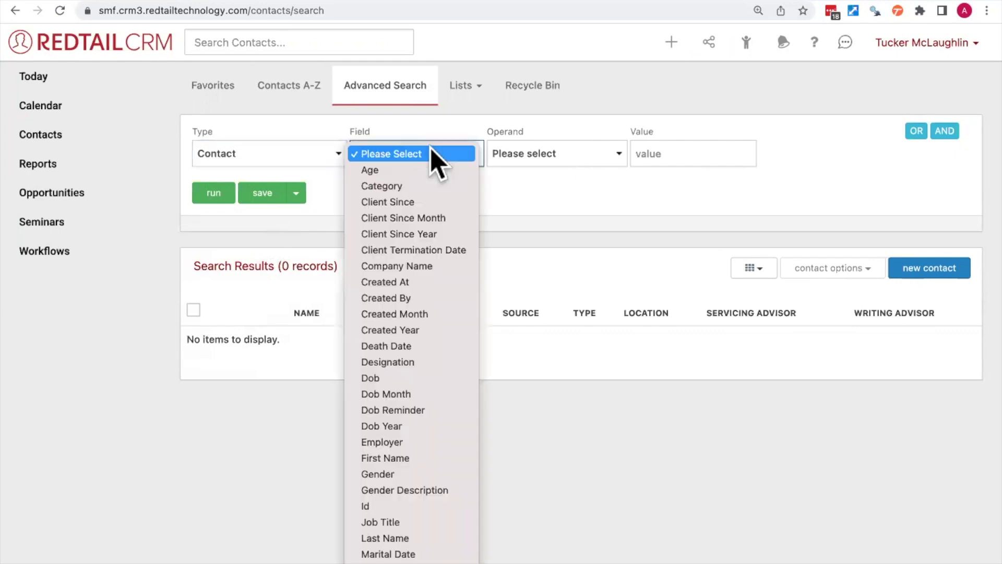
scroll(403, 496, "down", 4)
scroll(425, 501, "down", 2)
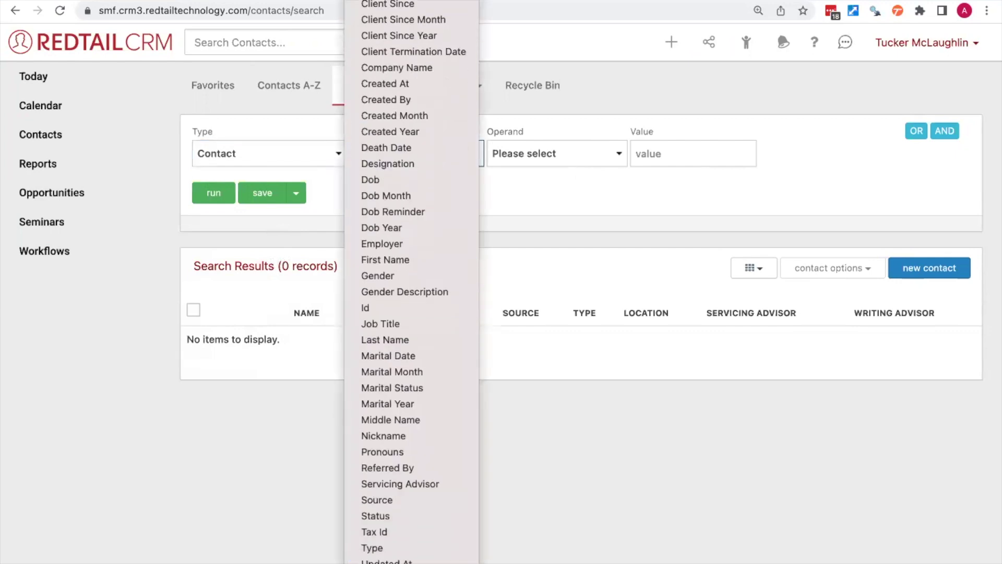
left_click(420, 482)
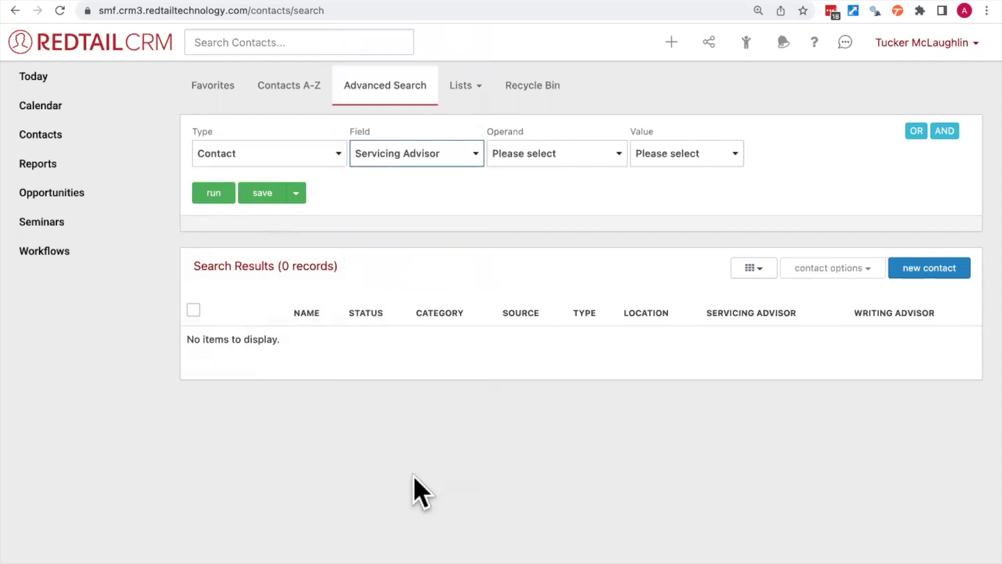
left_click(556, 153)
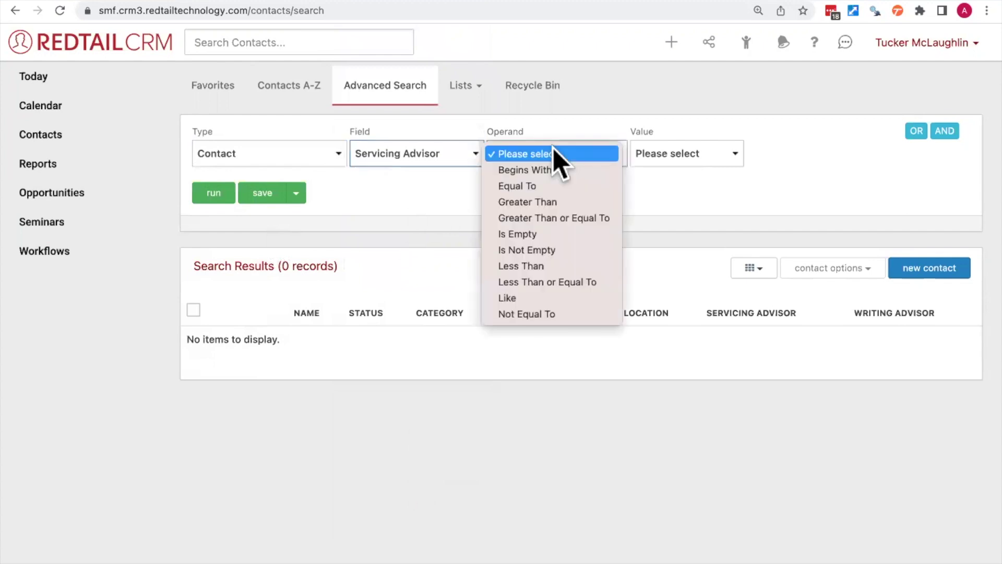
left_click(549, 180)
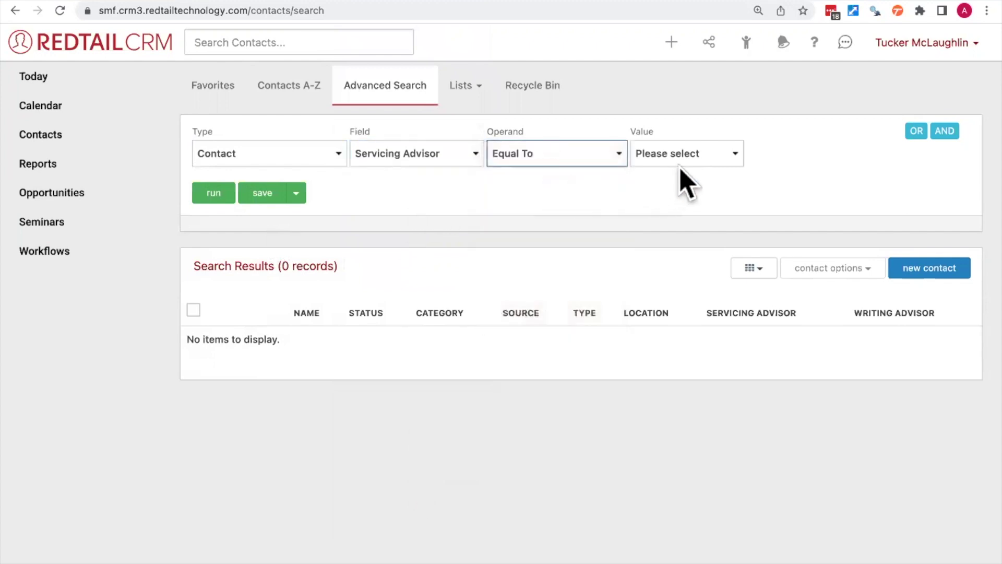
left_click(696, 155)
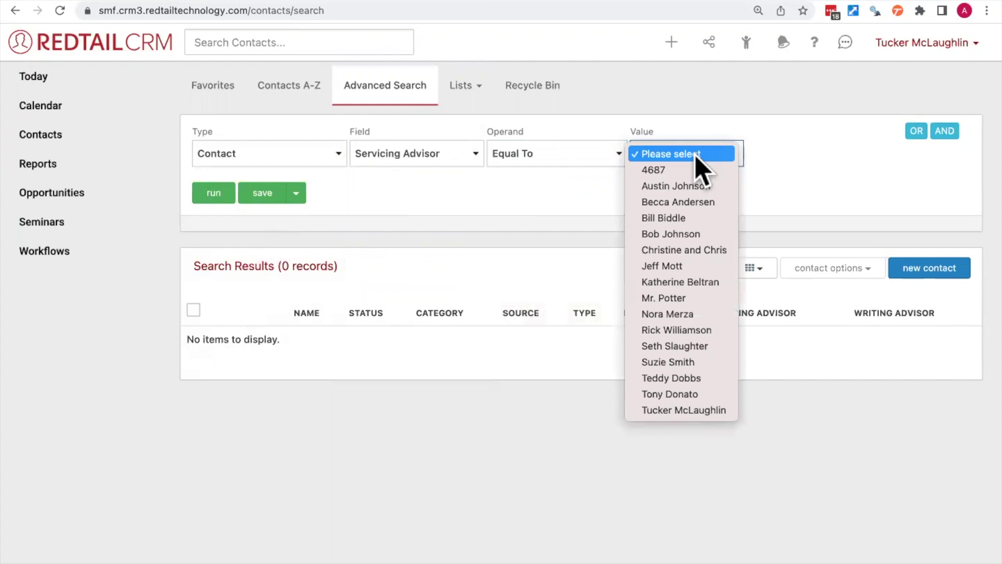
left_click(718, 410)
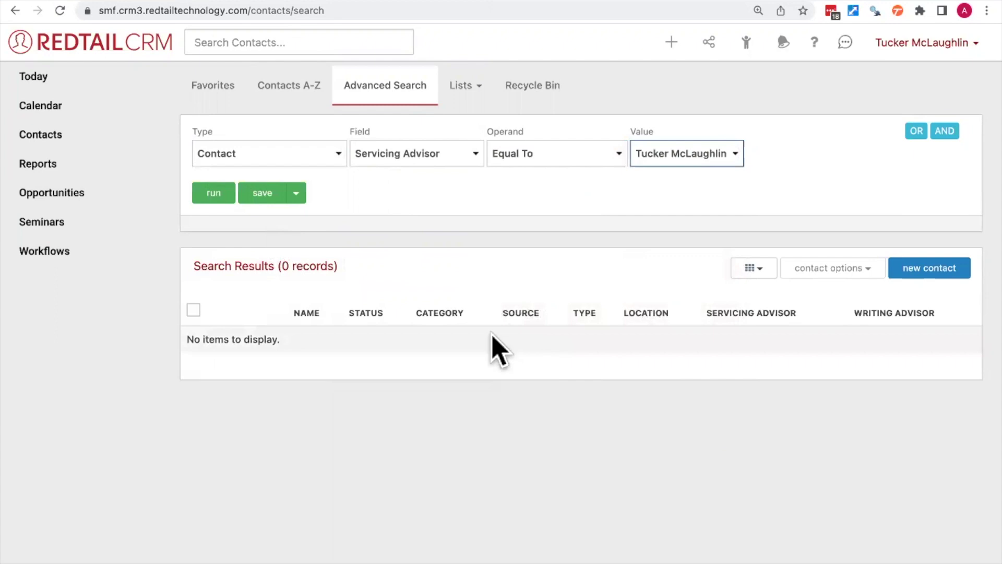
left_click(214, 193)
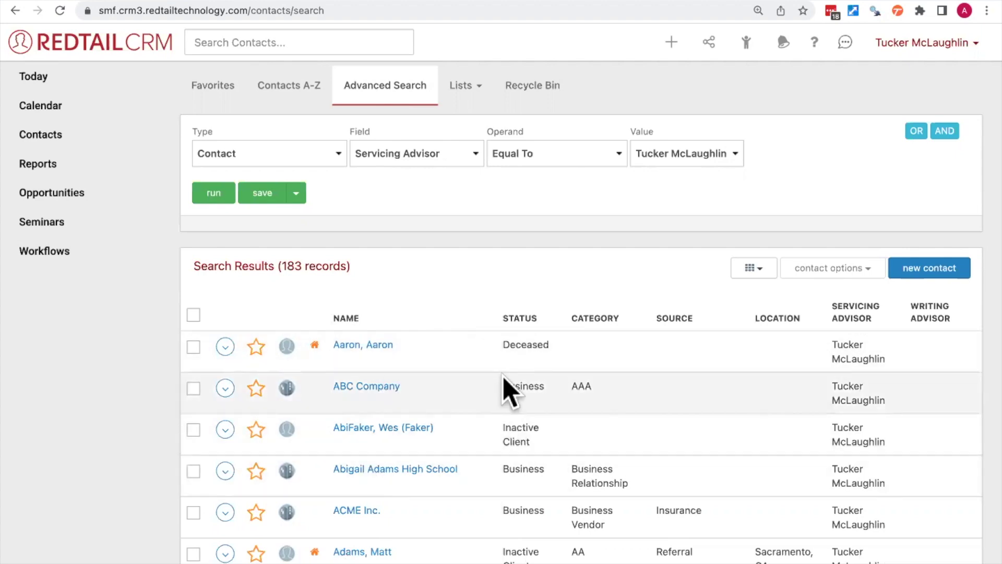
- Select all 183 search results and bring up bulk actions for them
left_click(193, 314)
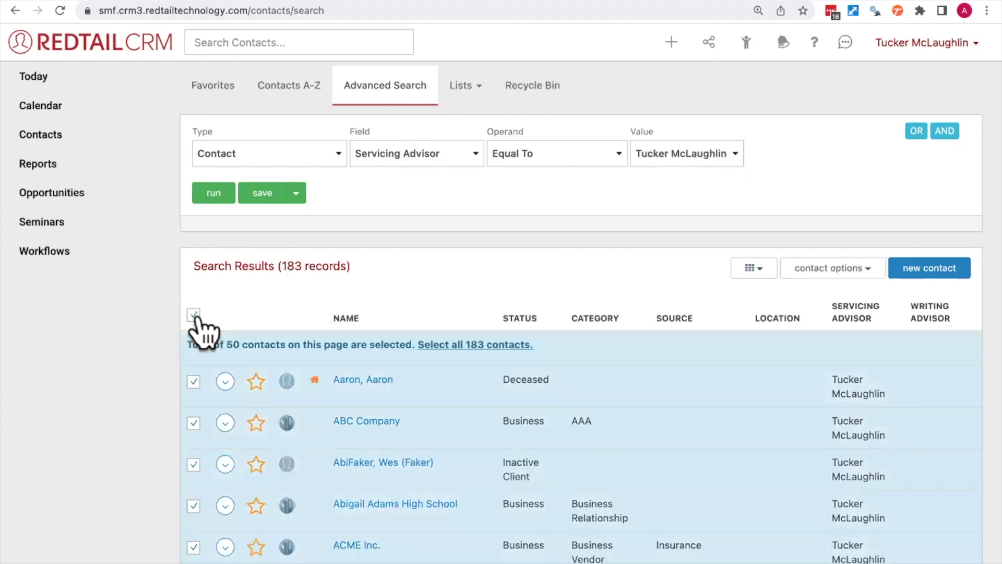
left_click(454, 345)
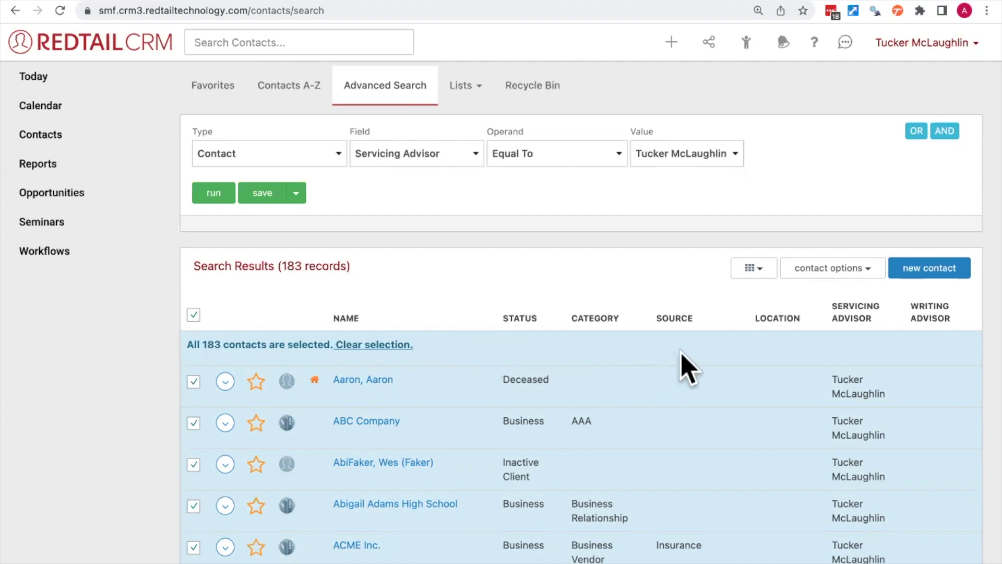
left_click(851, 287)
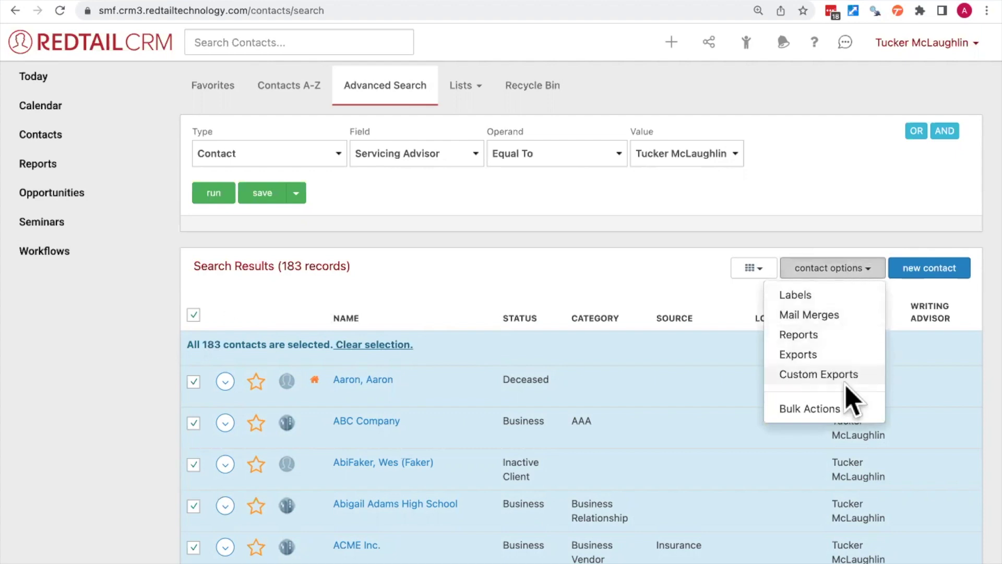
left_click(844, 410)
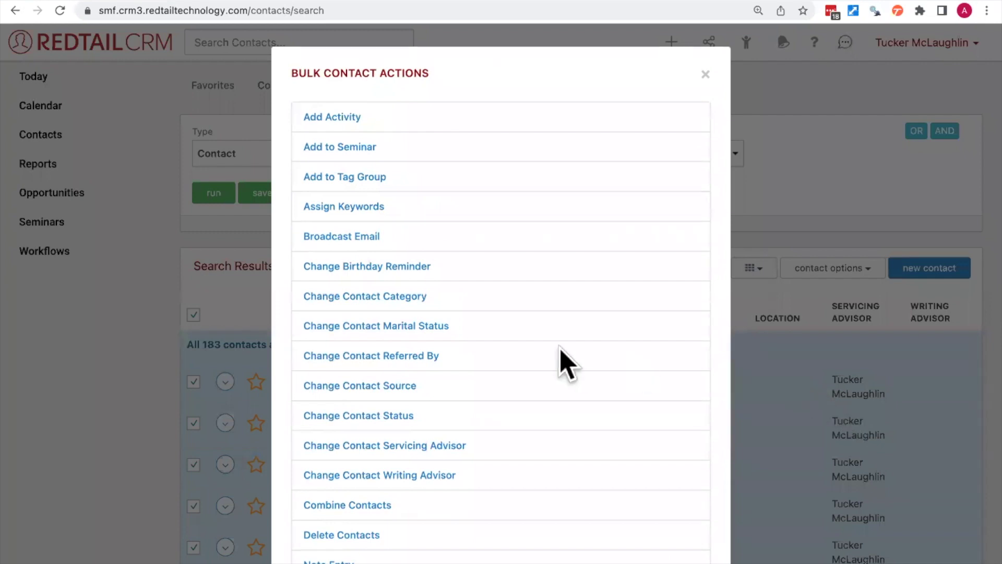
- Choose Permissions (Add) from the Bulk Contact Actions list
scroll(566, 363, "down", 5)
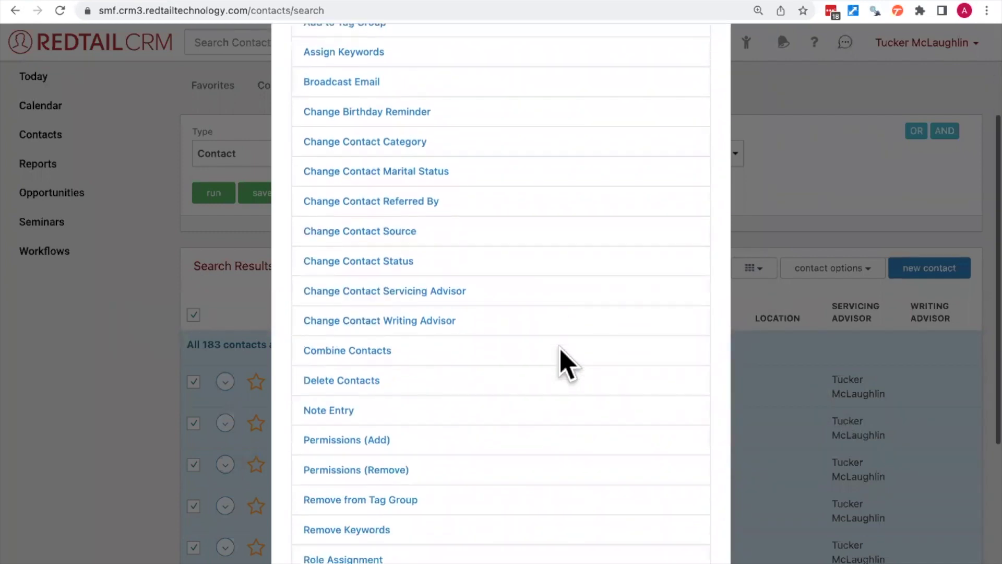
scroll(566, 363, "down", 2)
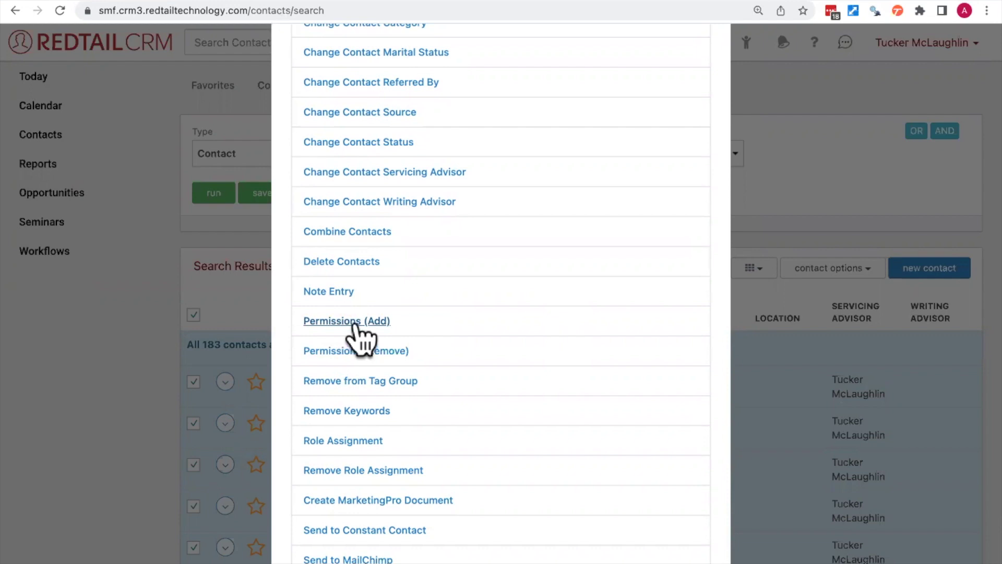
left_click(356, 323)
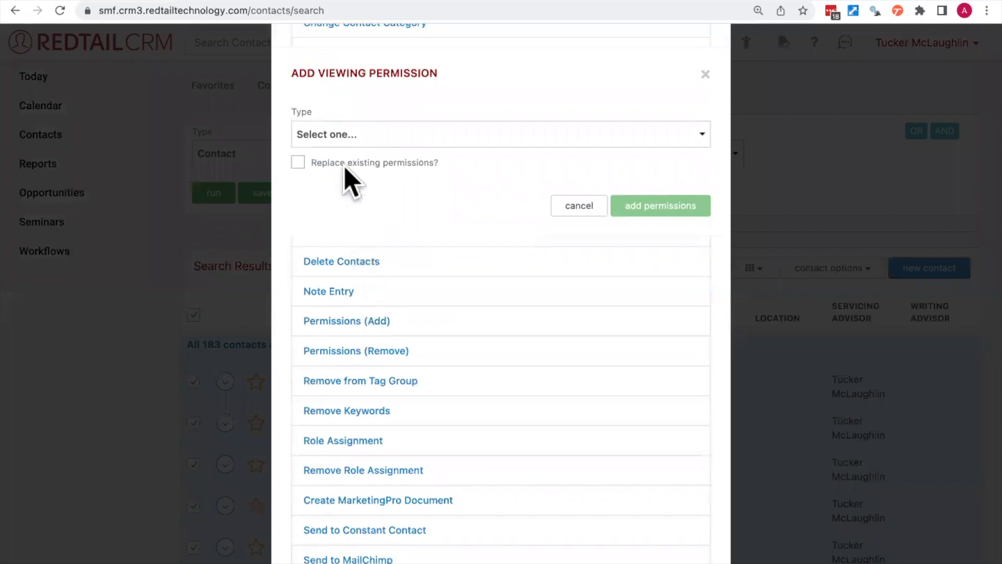
- Add a Team viewing permission for the advisor's team to all 183 contacts, keeping existing permissions
left_click(384, 145)
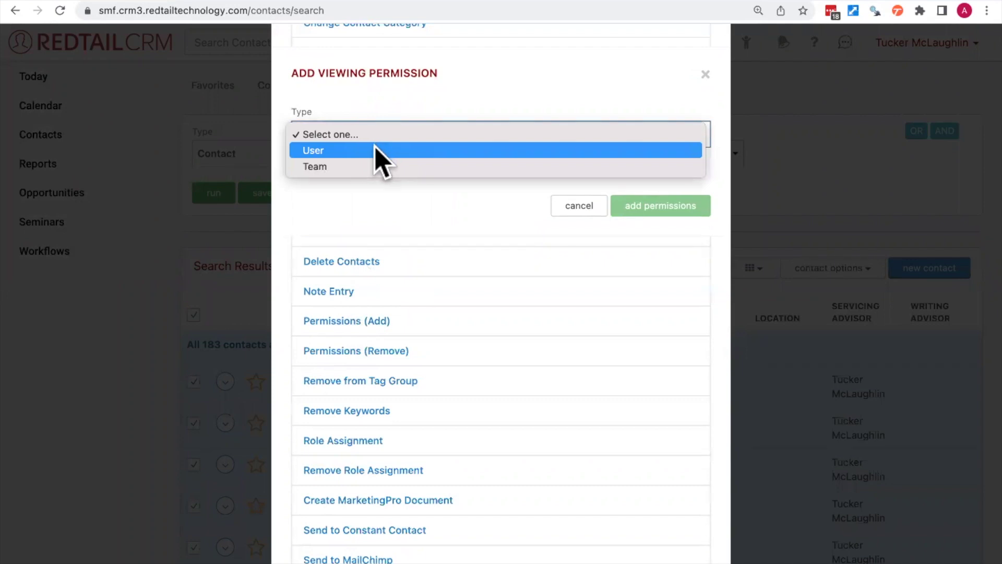
left_click(381, 166)
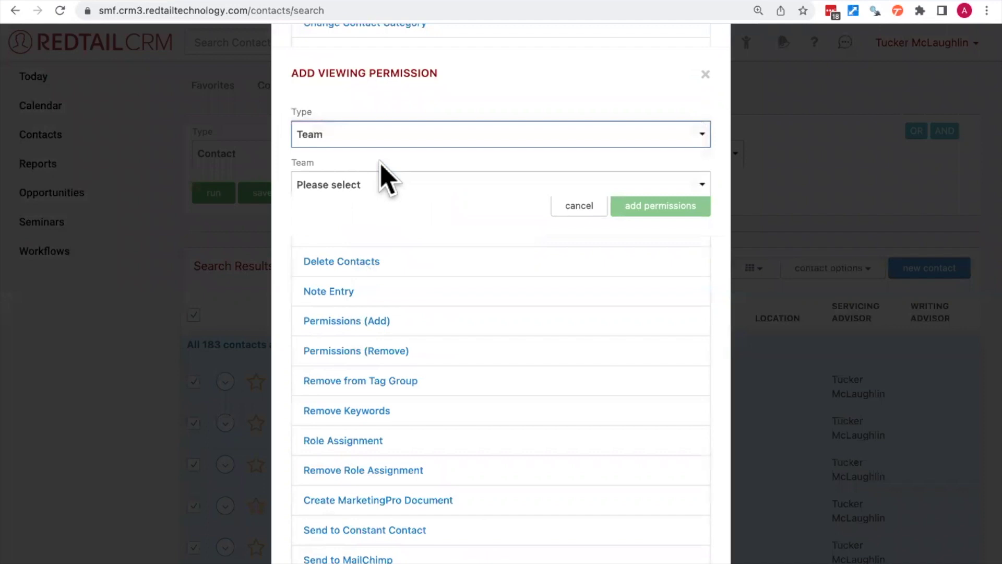
left_click(375, 135)
left_click(377, 137)
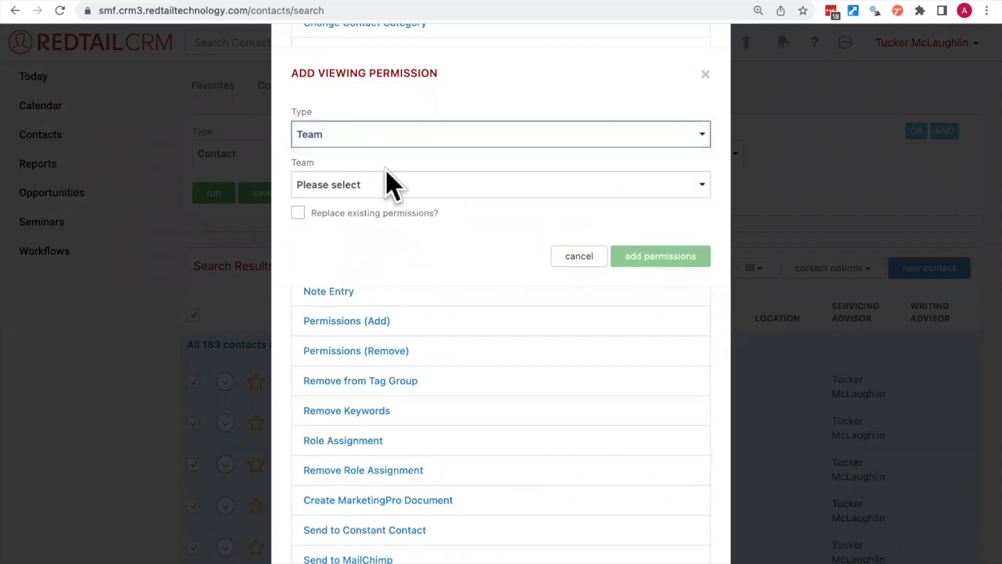
left_click(412, 187)
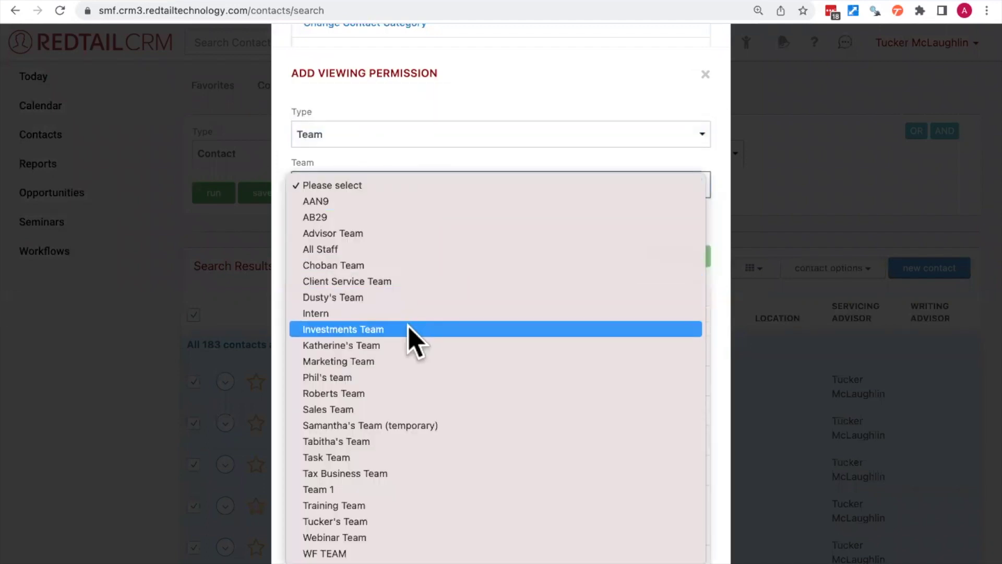
left_click(444, 522)
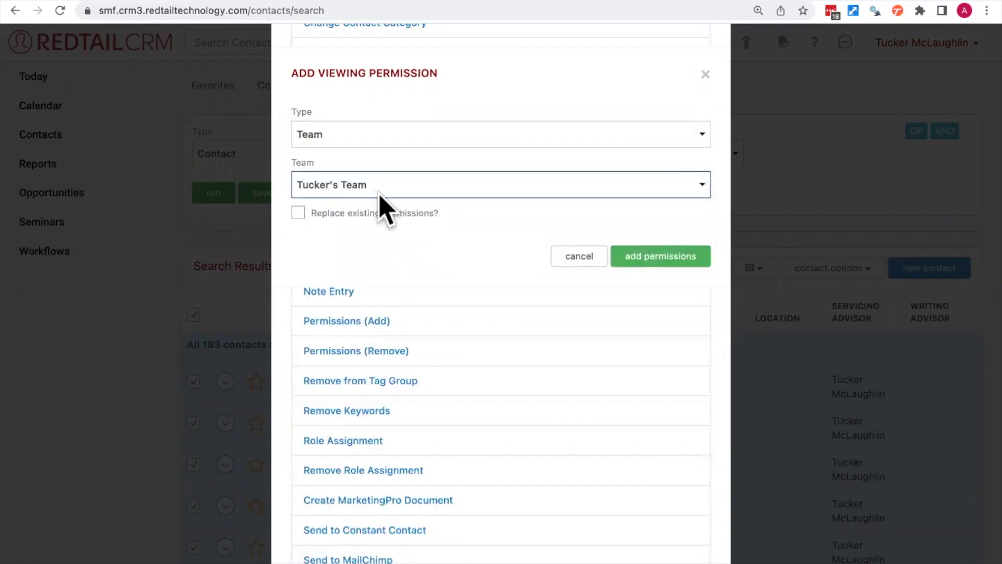
left_click(300, 214)
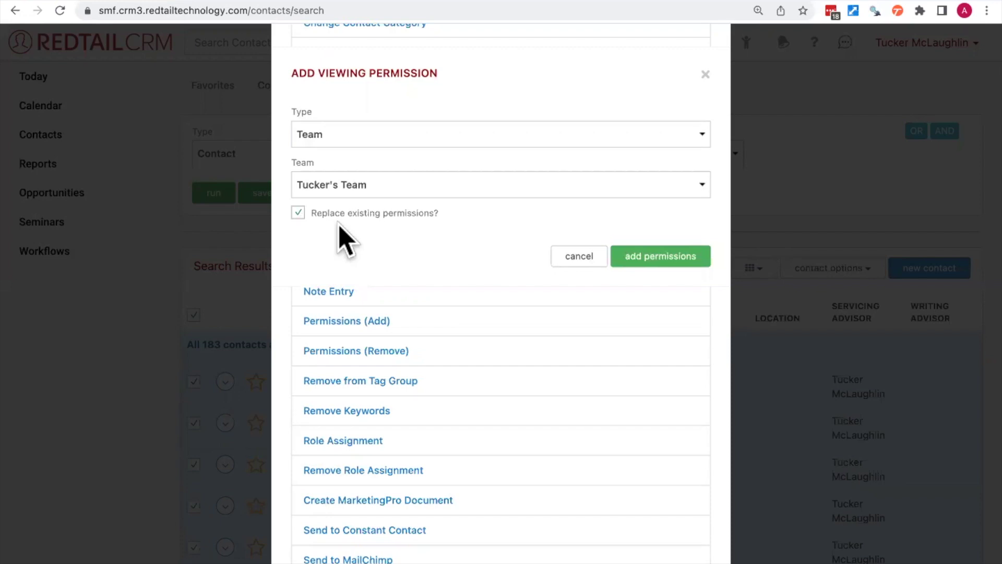
left_click(301, 215)
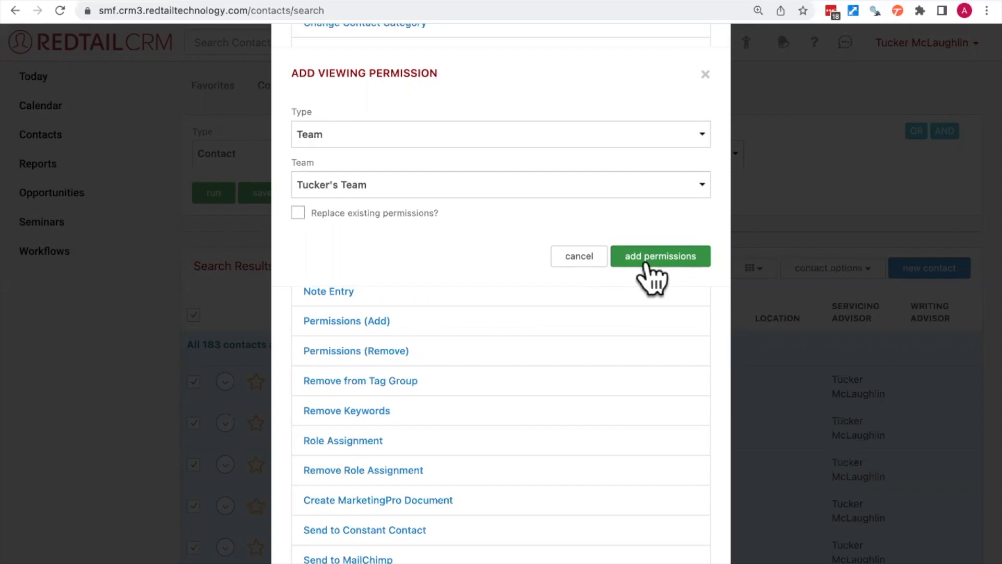
left_click(585, 256)
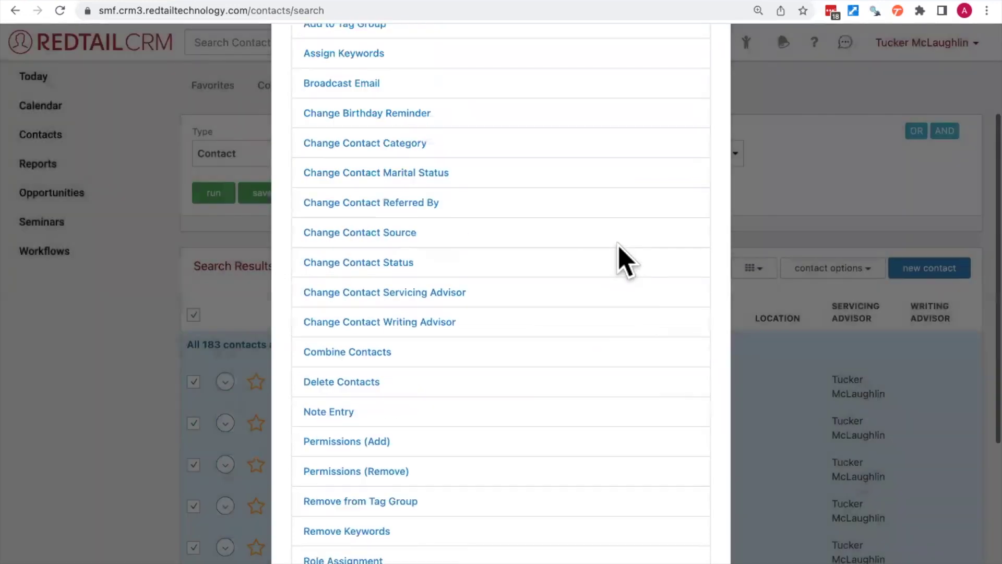
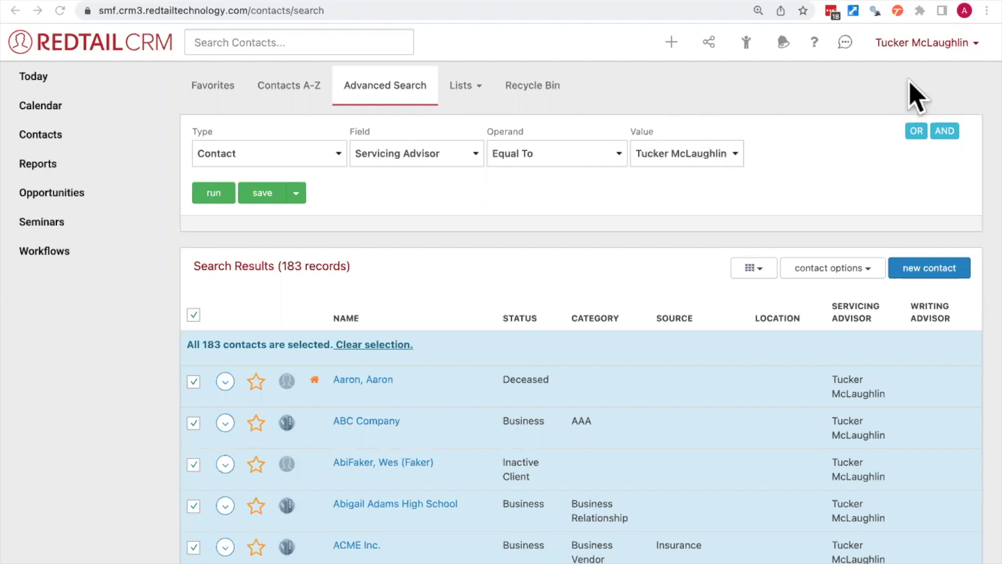
- Go to Automation Templates under Manage Your Account and add a new blank automation
left_click(935, 52)
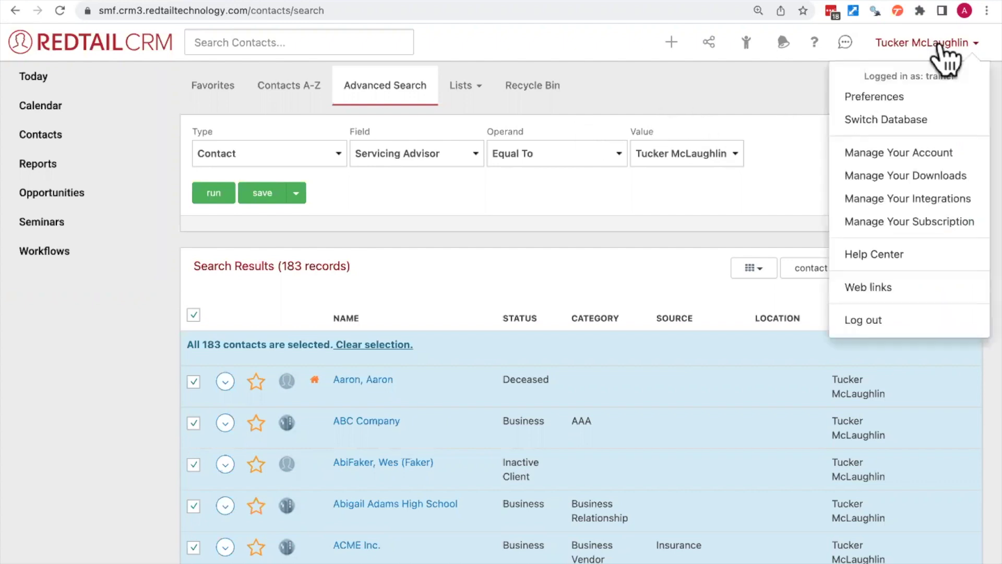
left_click(936, 161)
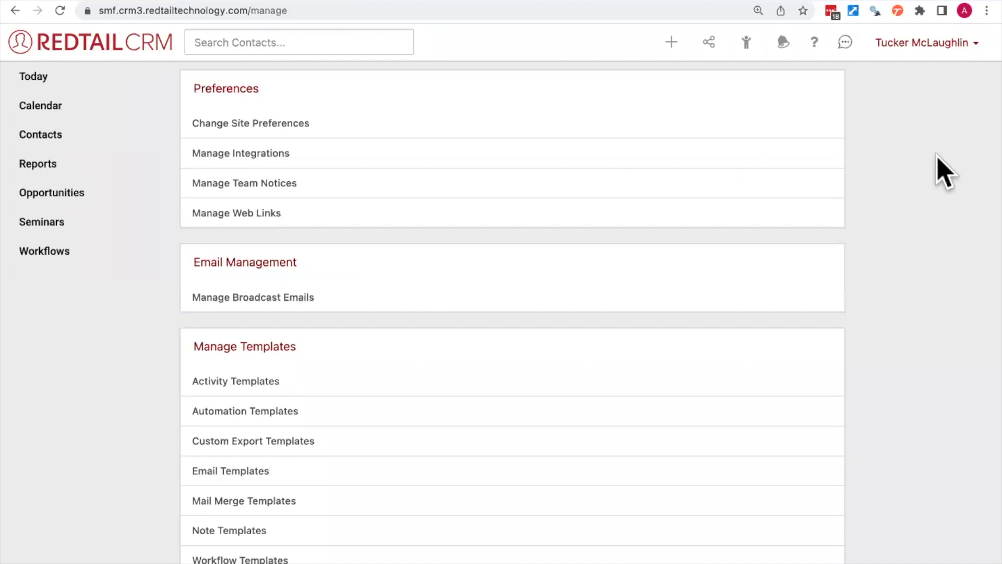
scroll(869, 183, "down", 2)
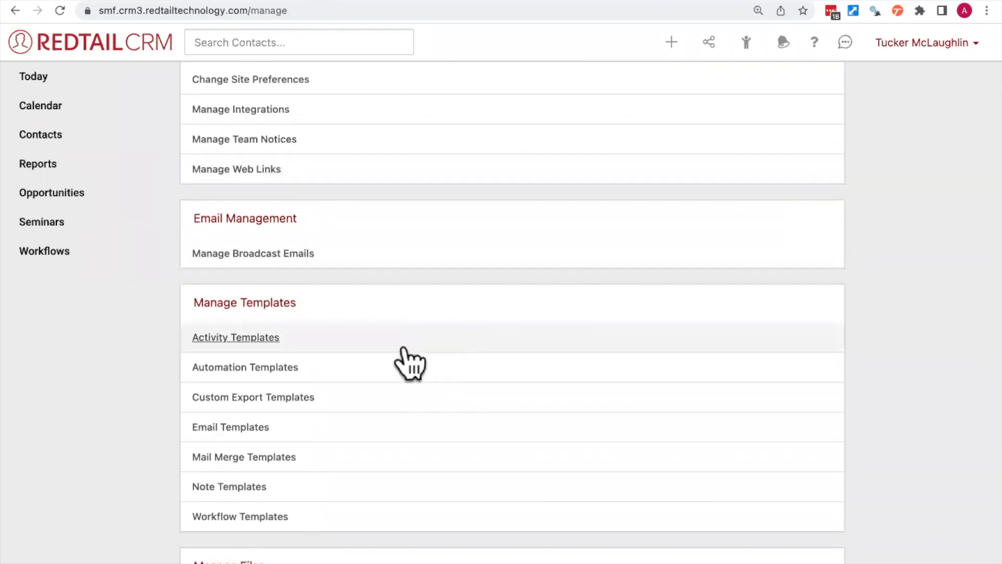
left_click(313, 367)
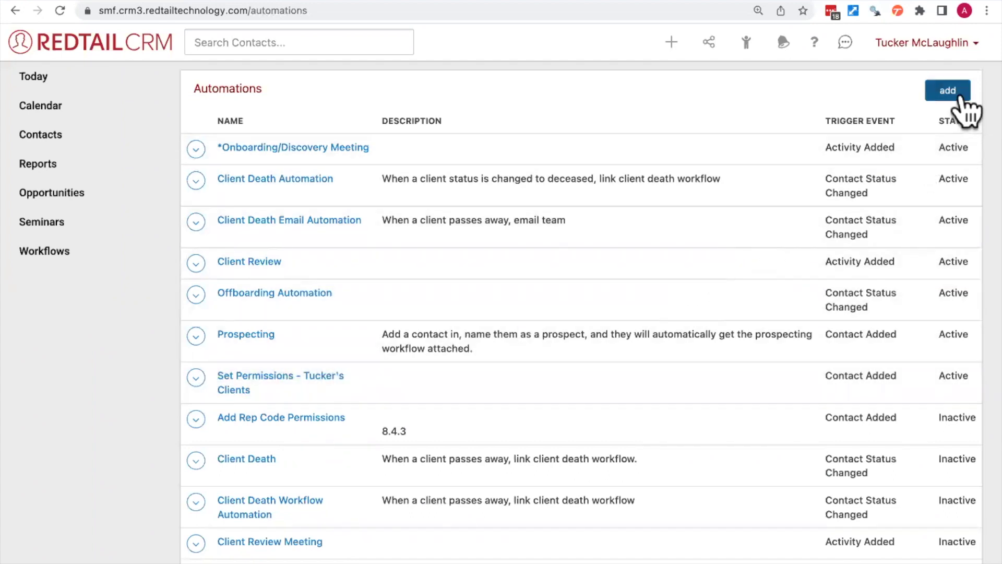
left_click(962, 102)
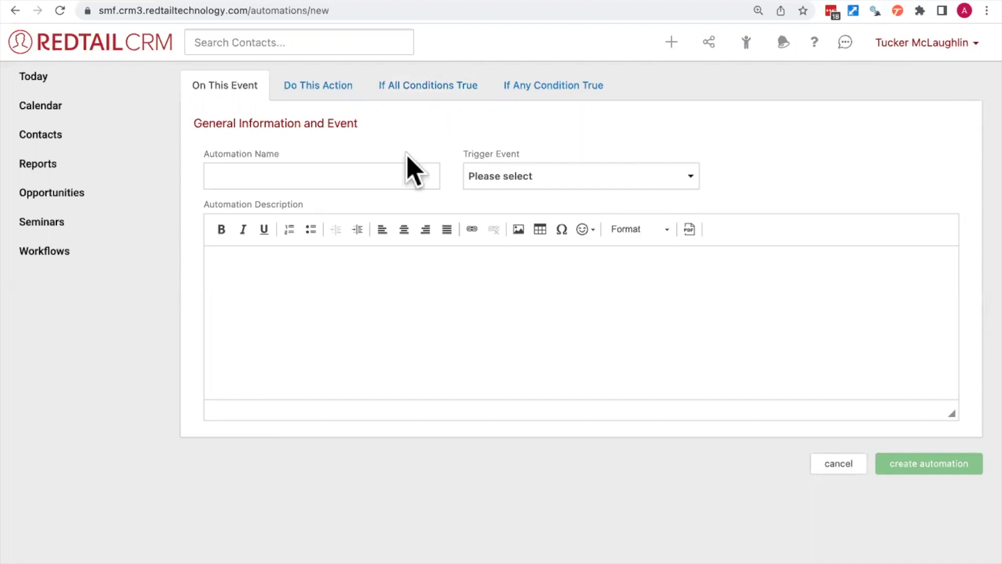
- Write a description saying new contacts added to Redtail get permissioned to the advisor's Team
left_click(394, 291)
type("When a new ")
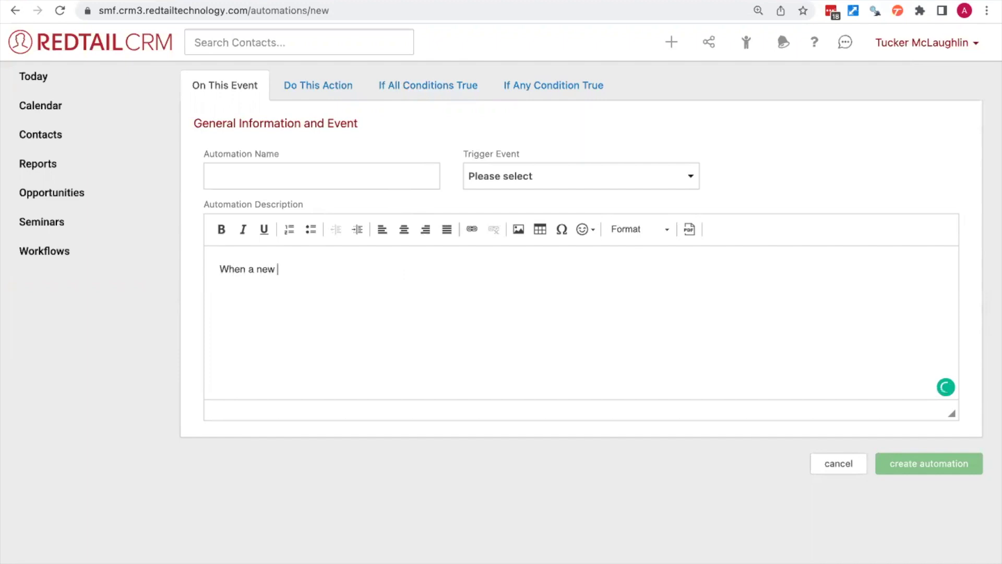
type("Tucker Clienontact is adde")
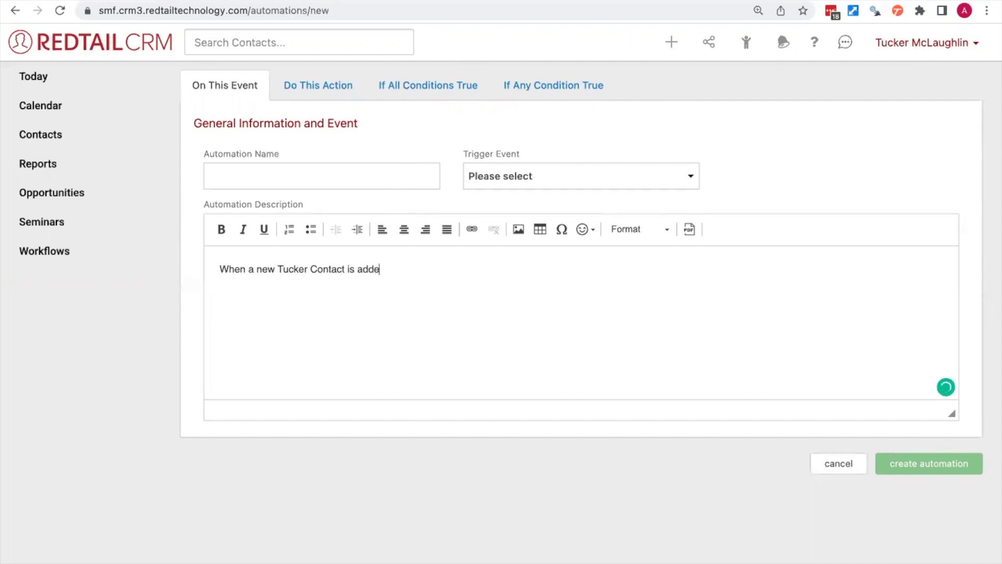
type("d to Redtail, Permiss")
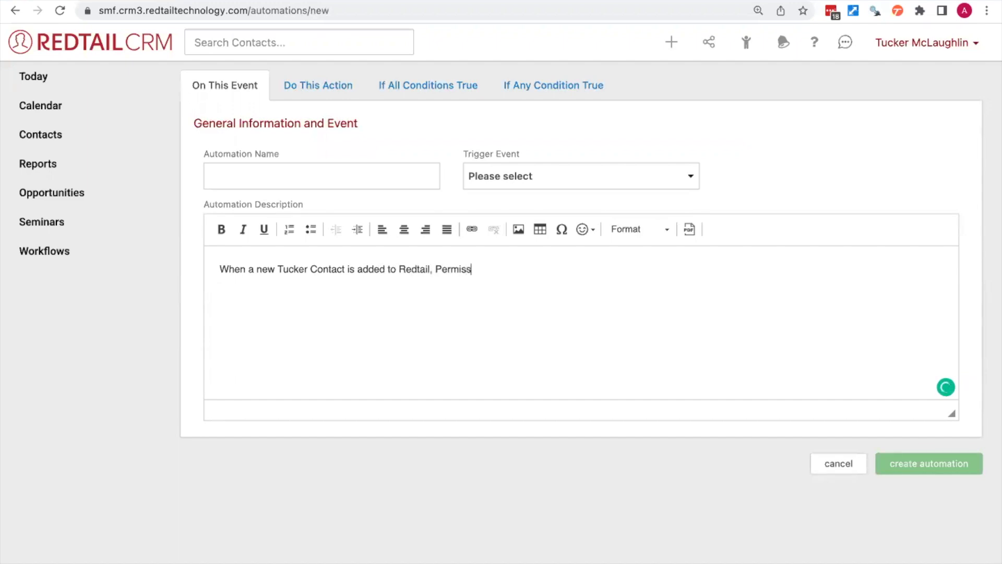
type("ion contact to Tucker's")
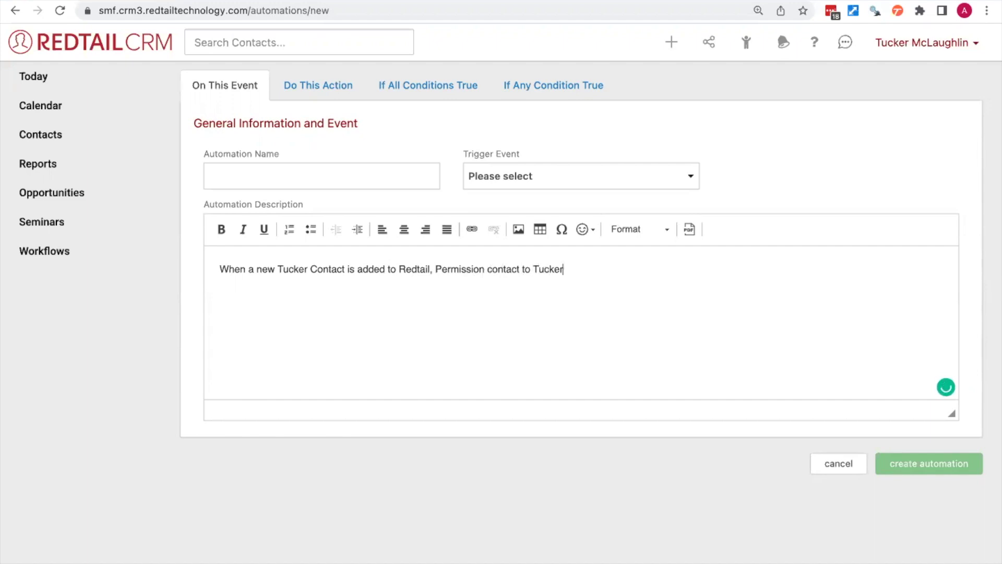
key("BackSpace")
type("'s Team")
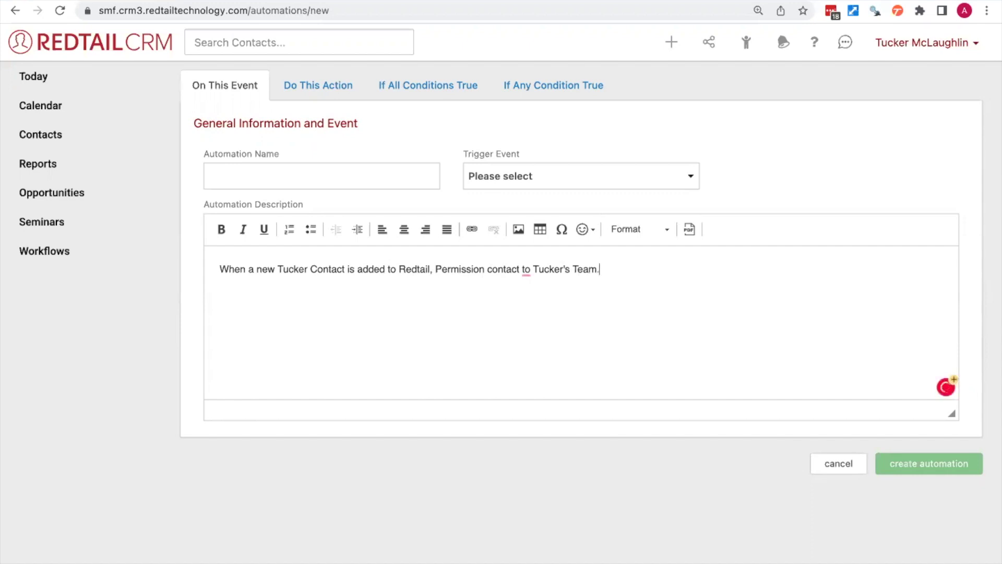
left_click_drag(310, 268, 418, 269)
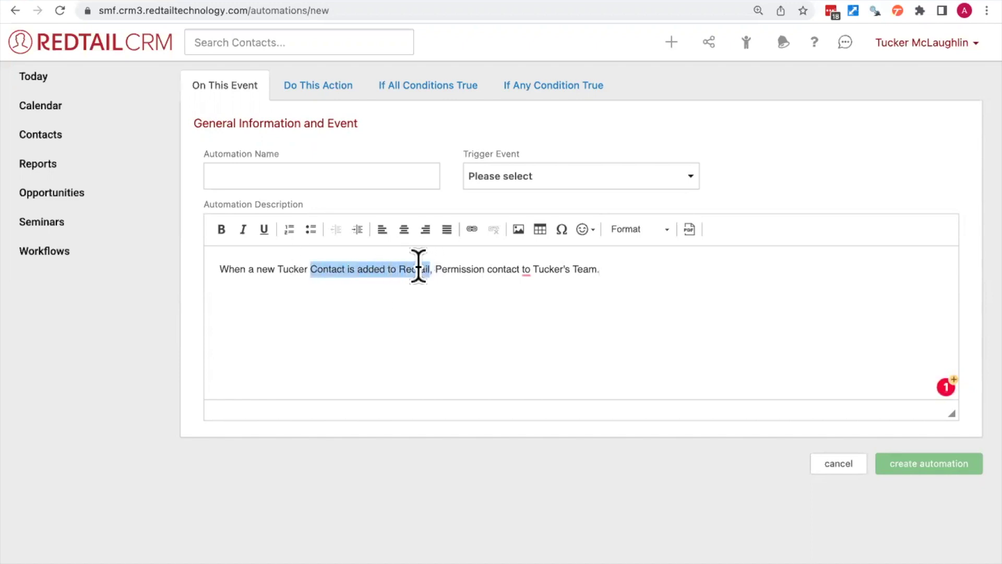
- Set the trigger event to Contact Added and name it '<advisor> Contact Permission Automation'
left_click(543, 176)
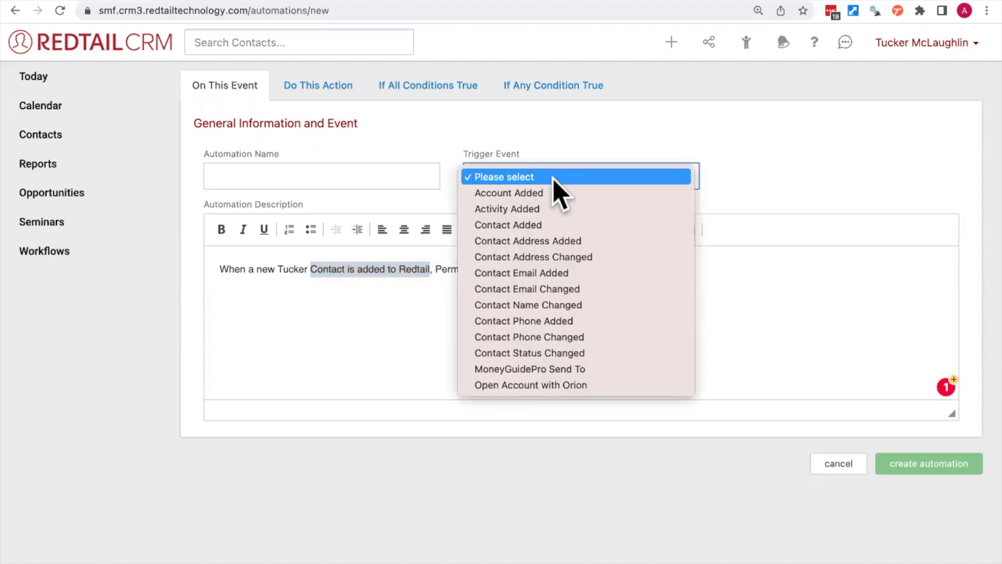
left_click(584, 225)
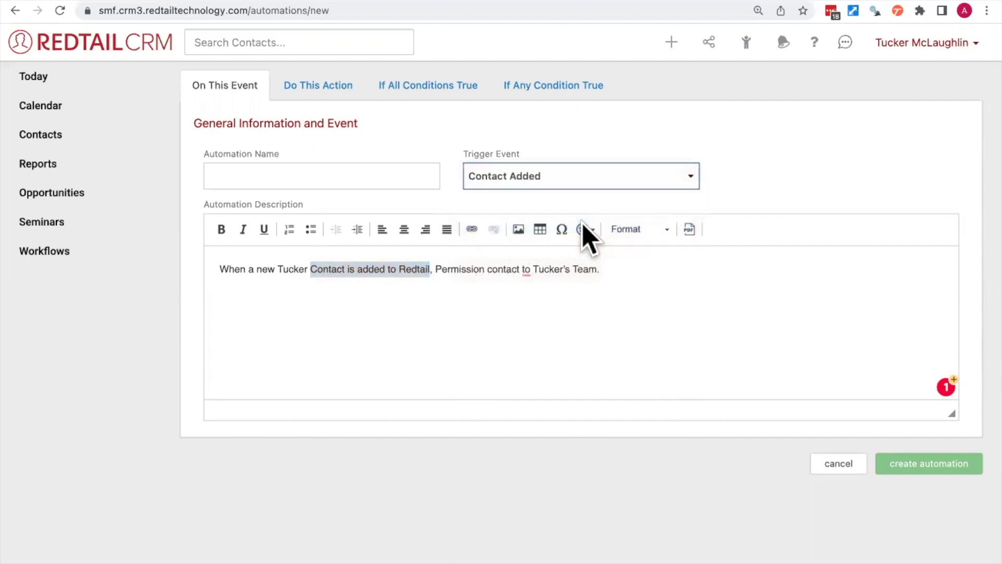
left_click(271, 170)
type("Tucker Contact Permis")
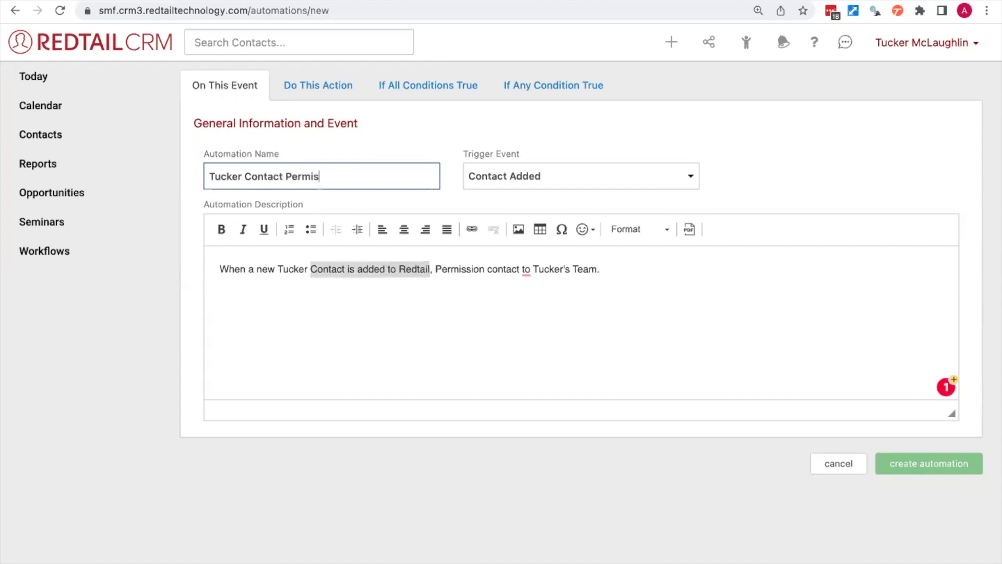
type("sion Automation")
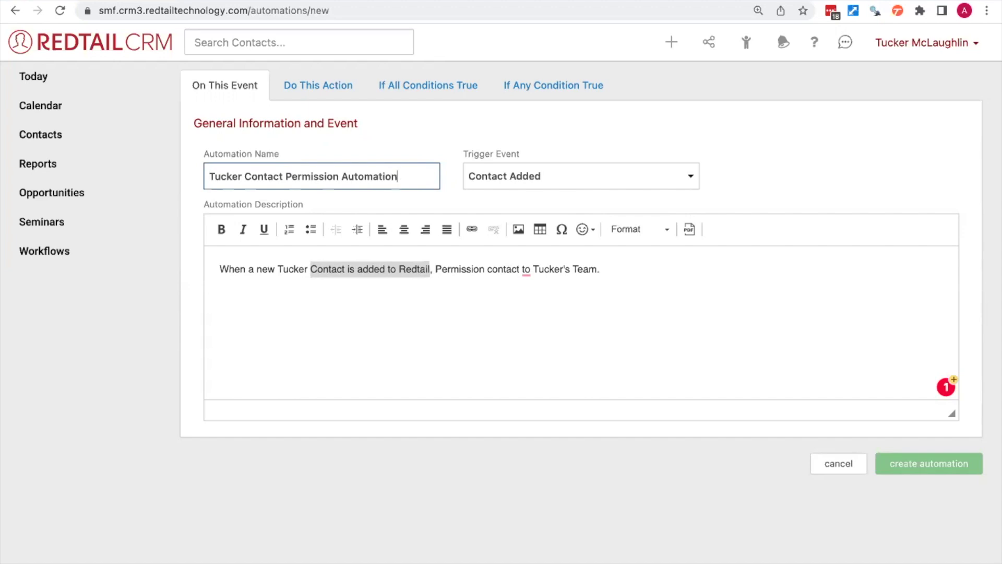
- Add a Set Permissions action with Action Item Team and the advisor's team as Item Value
left_click(325, 89)
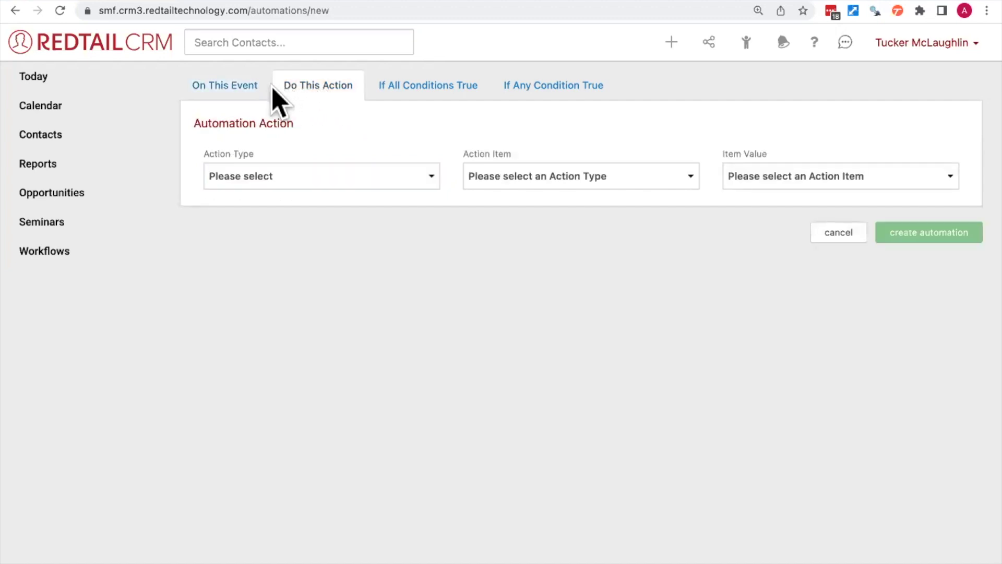
left_click(381, 189)
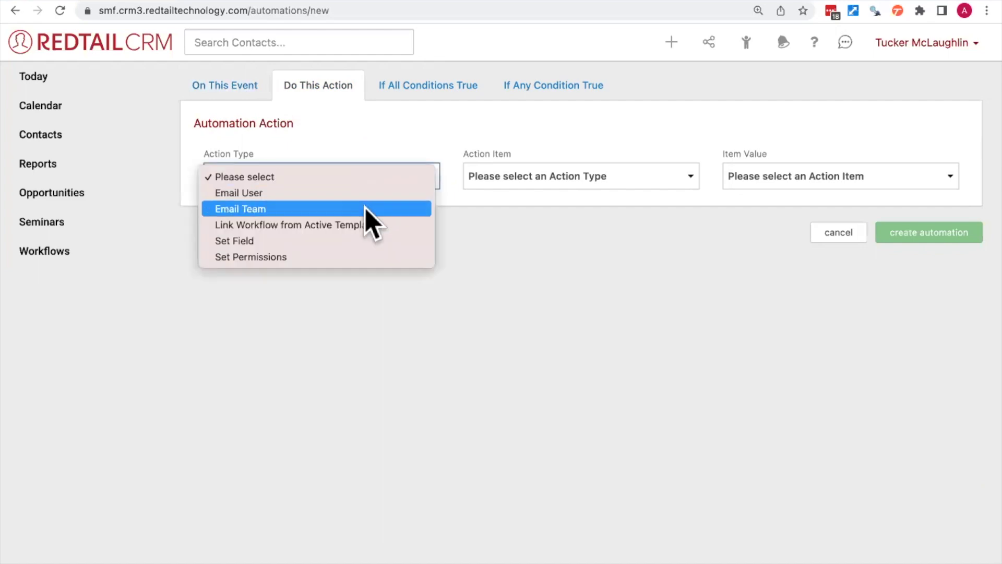
left_click(376, 255)
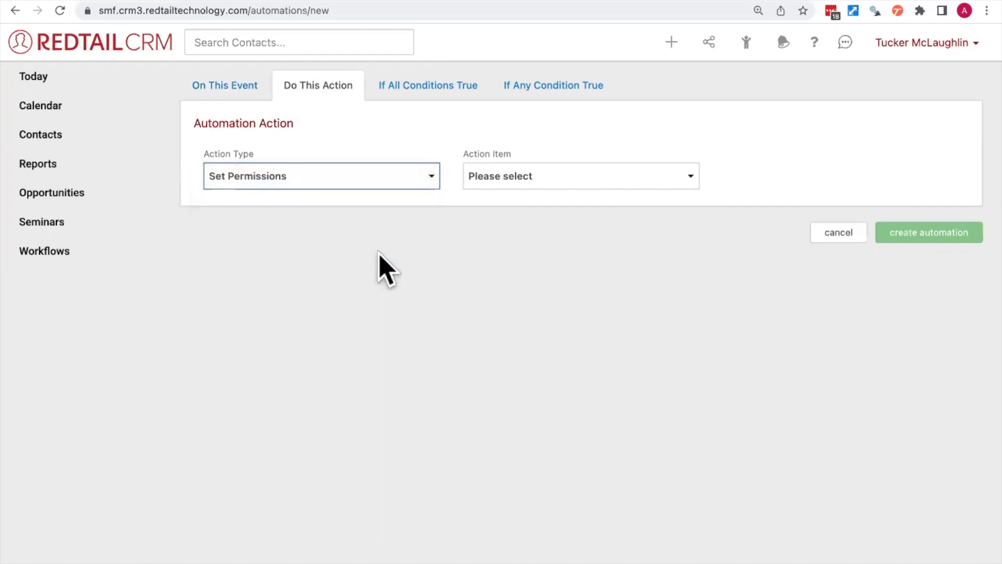
left_click(579, 176)
left_click(577, 212)
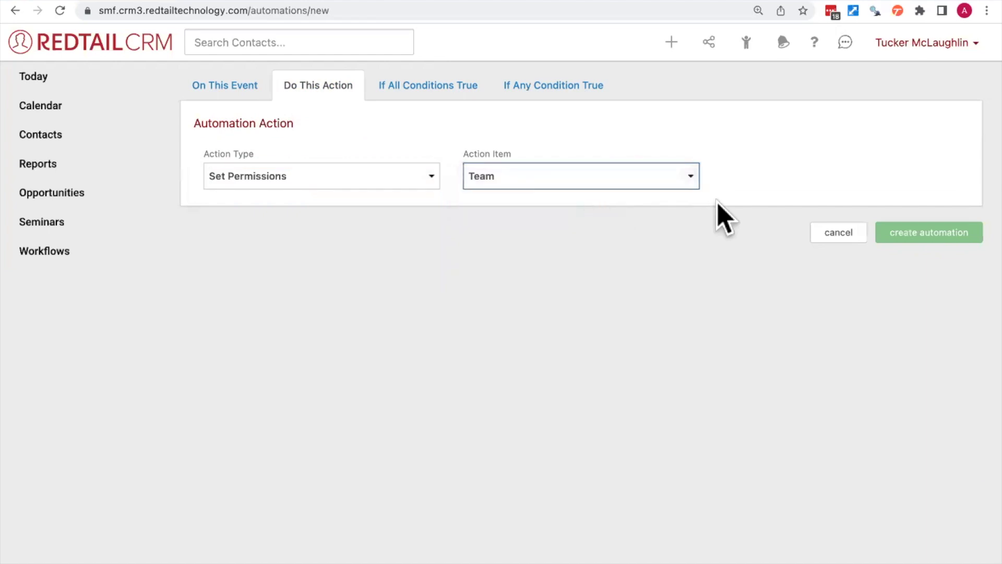
left_click(746, 188)
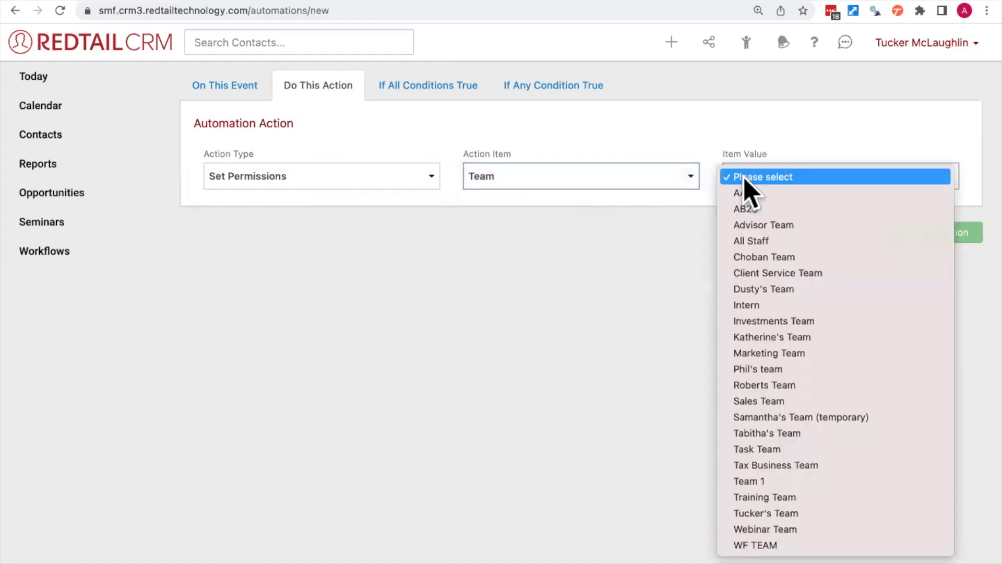
left_click(803, 513)
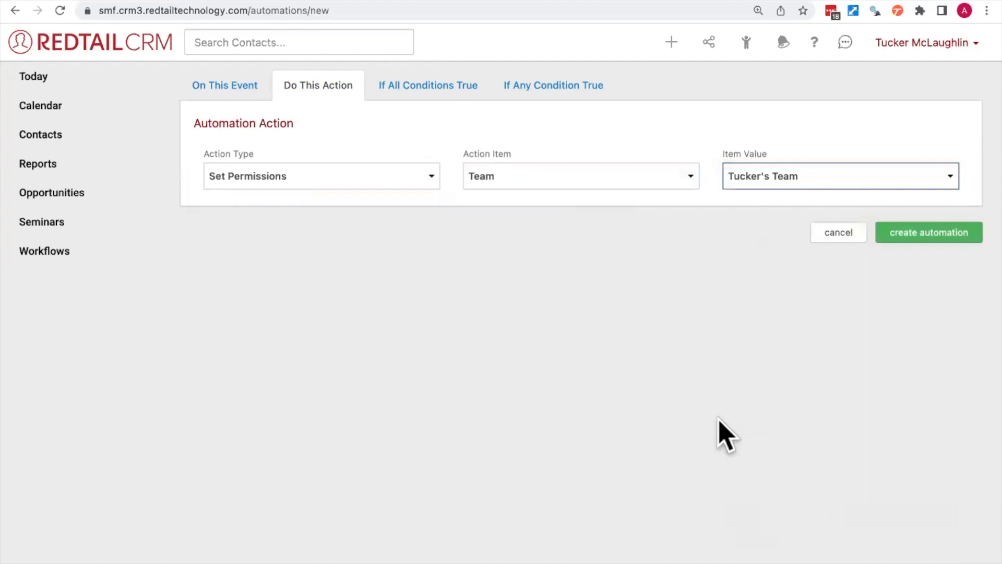
left_click(235, 89)
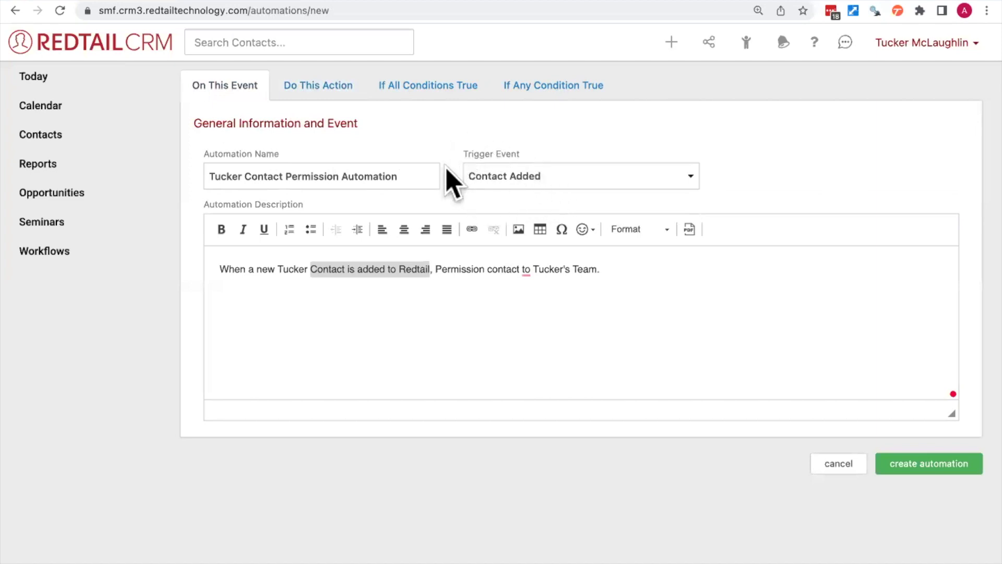
- Review the event and action tabs, then show the empty If All Conditions True section
left_click(339, 99)
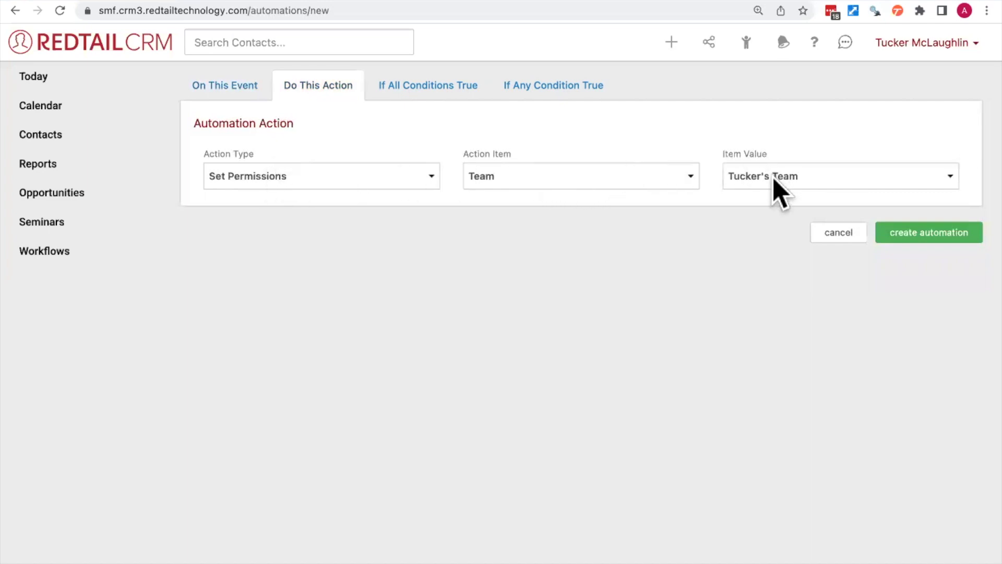
left_click(253, 99)
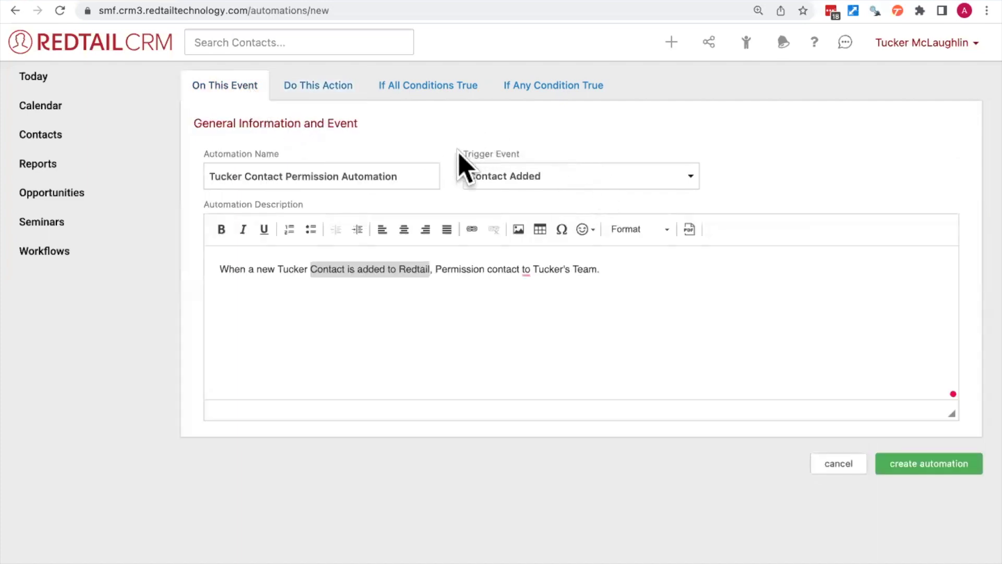
left_click(317, 99)
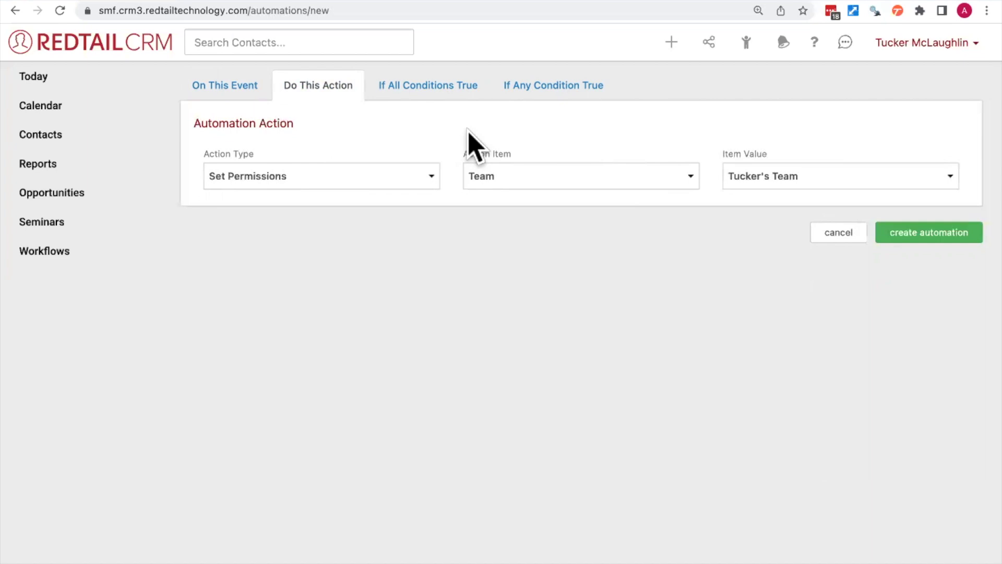
left_click(421, 86)
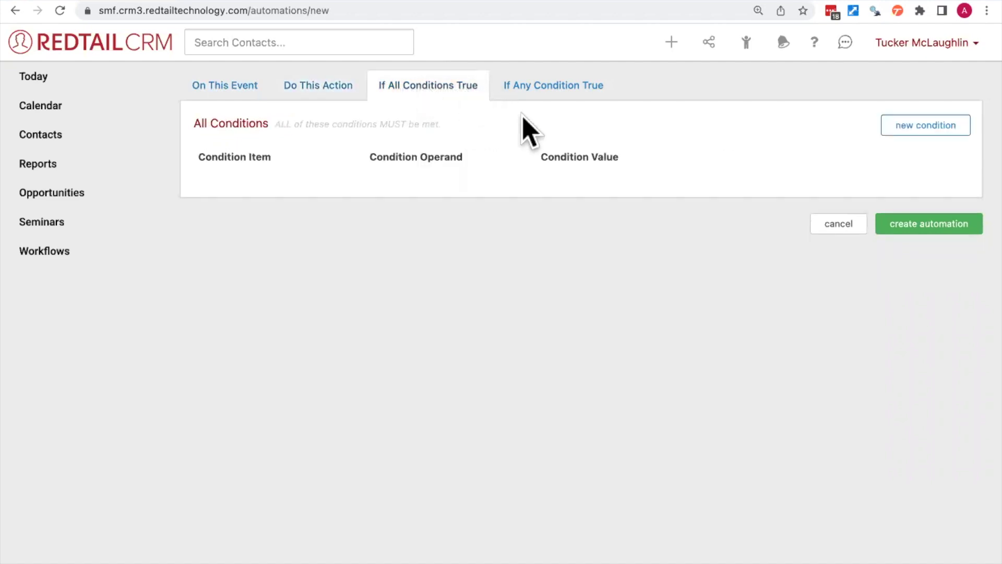
- Add the condition Contact Servicing Advisor Equal To the current user
left_click(909, 132)
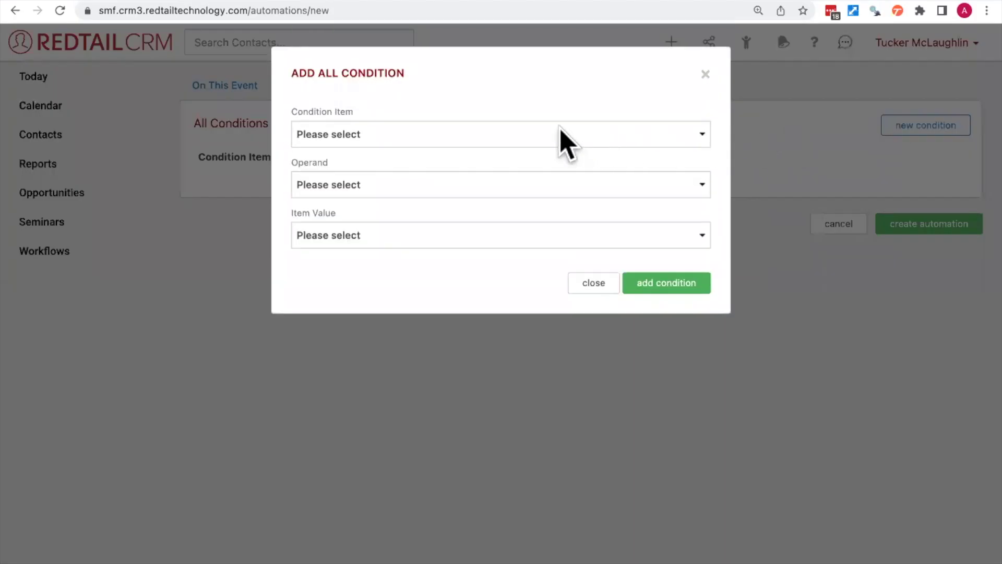
left_click(560, 131)
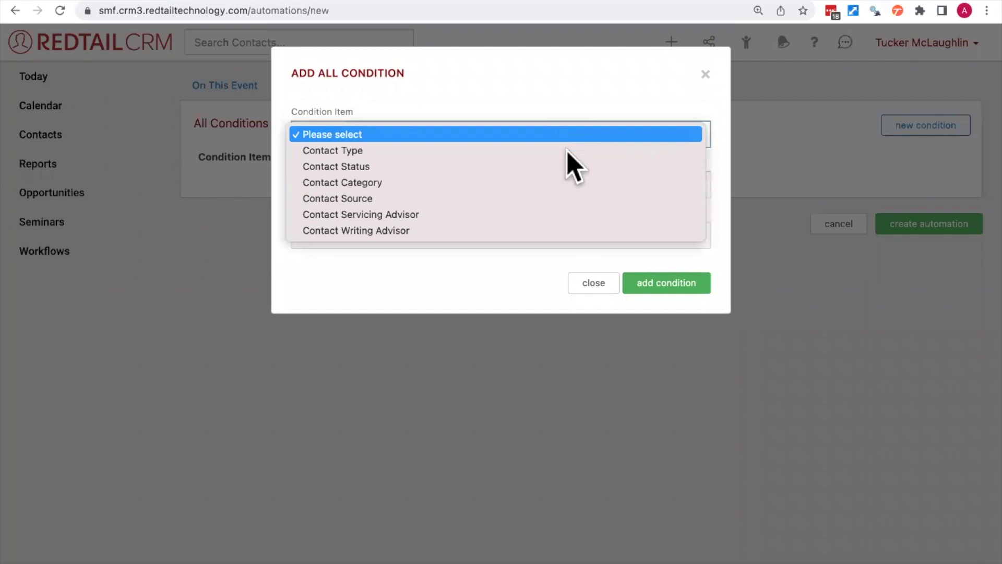
left_click(595, 213)
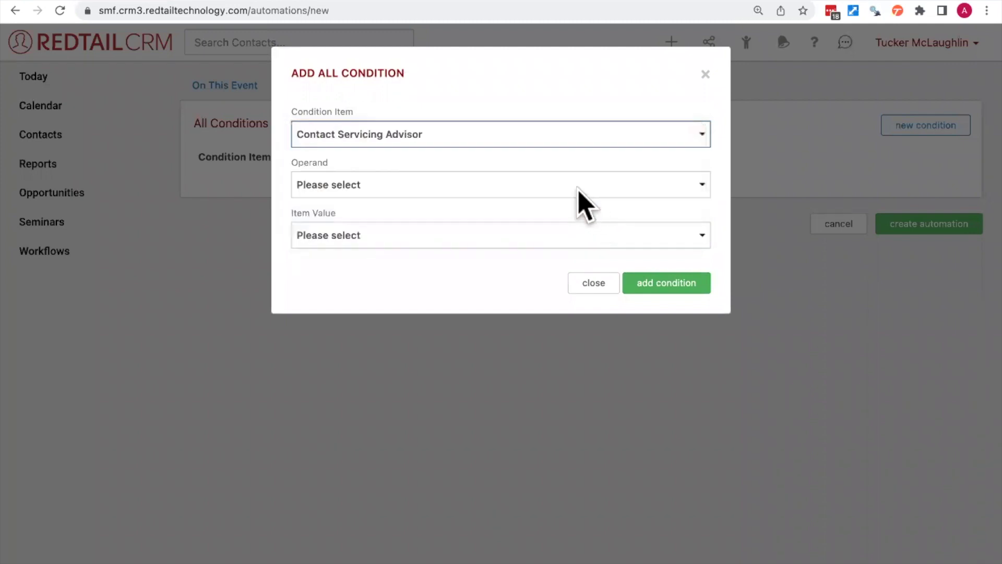
left_click(527, 188)
left_click(528, 201)
left_click(485, 237)
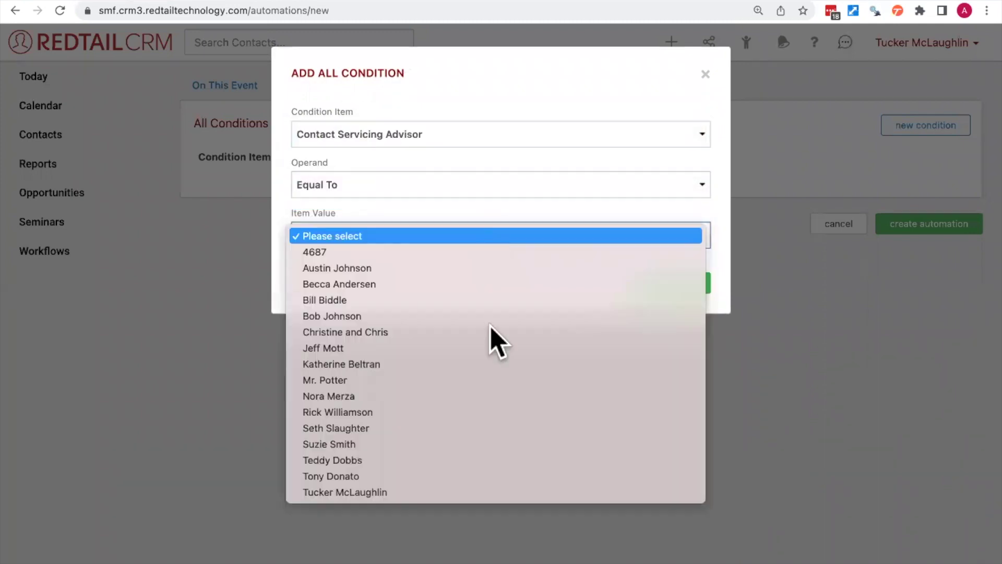
left_click(518, 490)
left_click(664, 284)
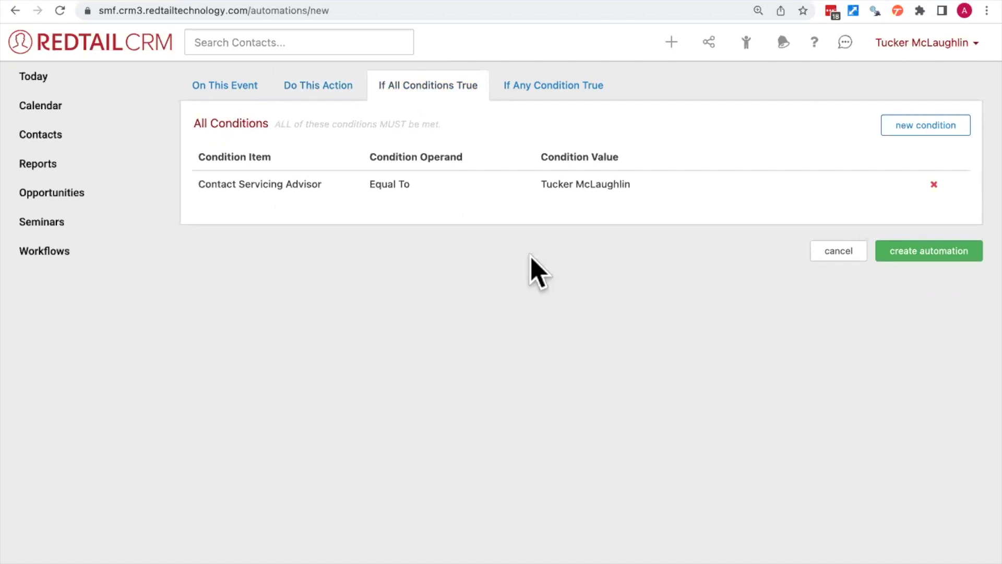
left_click(235, 100)
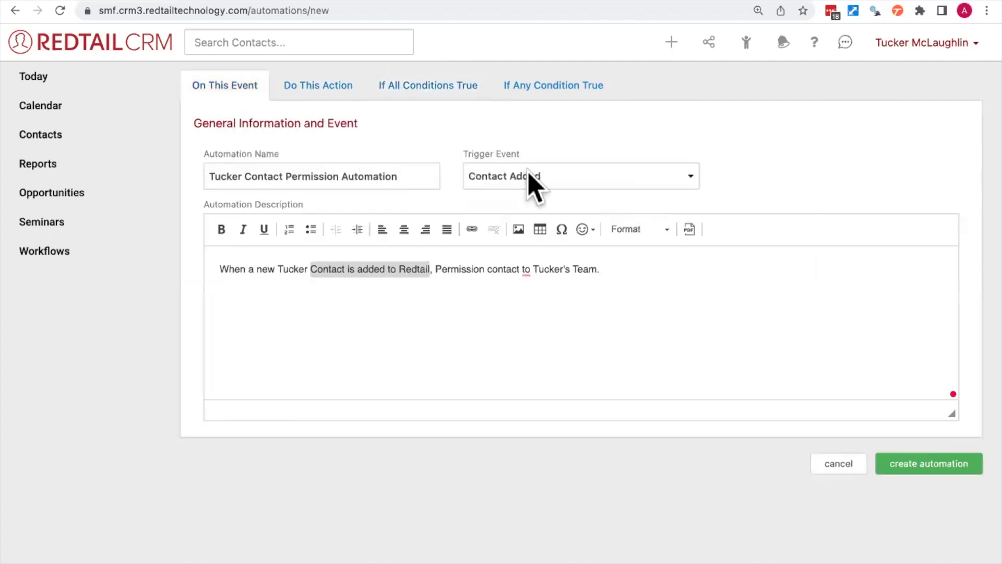
- Check the Set Permissions Team action, then go back to the one-condition list
left_click(439, 89)
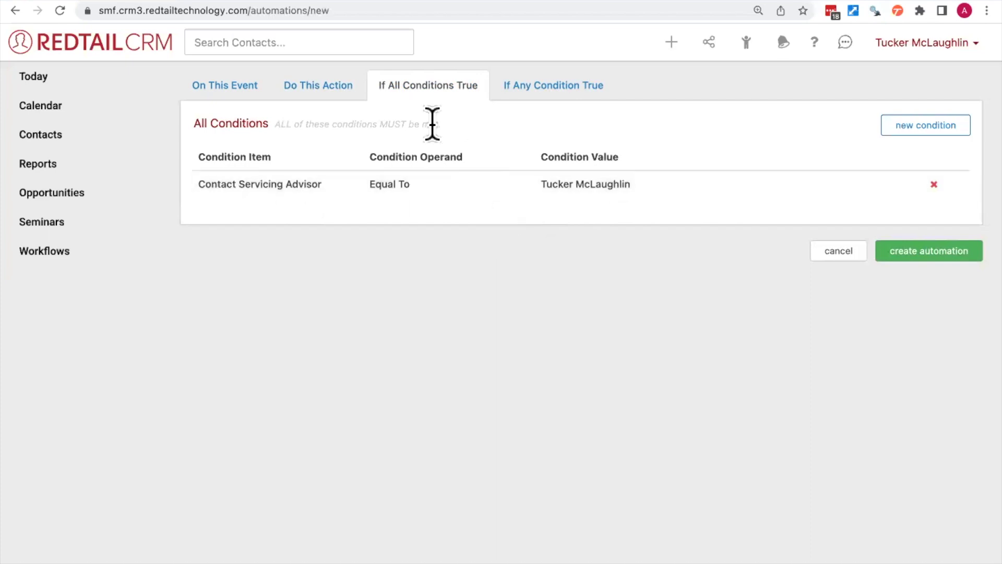
left_click(348, 104)
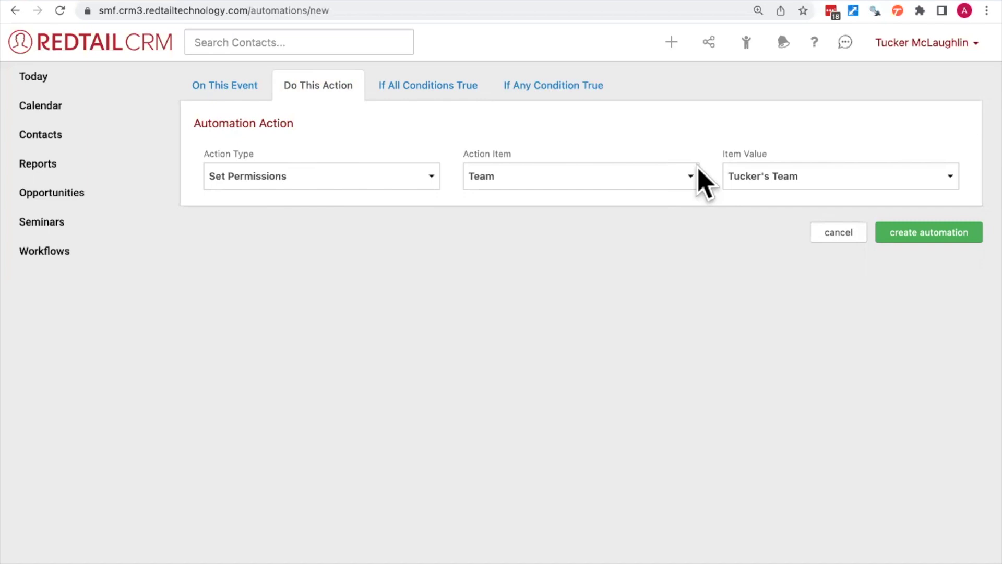
left_click(449, 89)
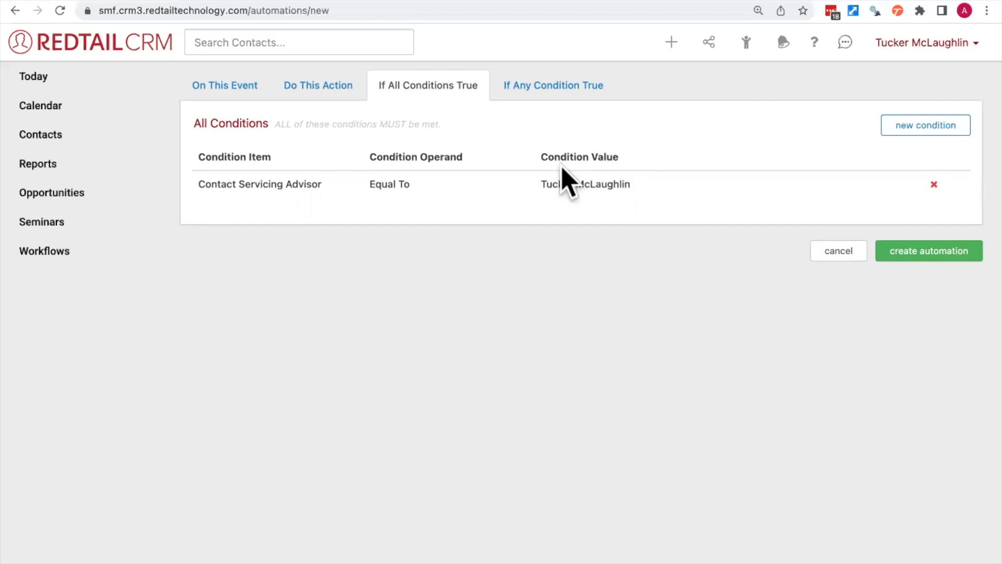
- On the Reports page, open the Contact Permissions report under Permission Reports
left_click(134, 180)
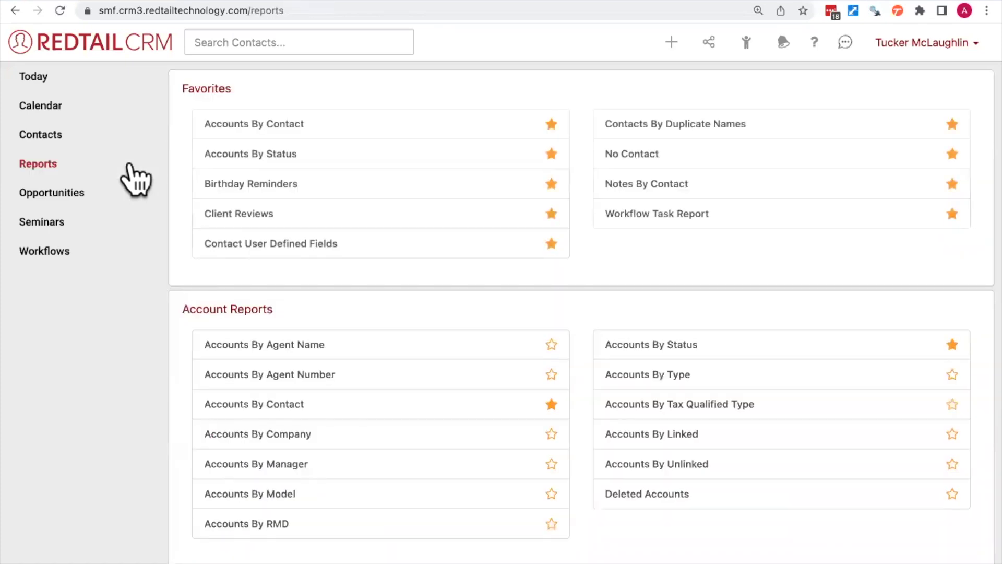
left_click(961, 48)
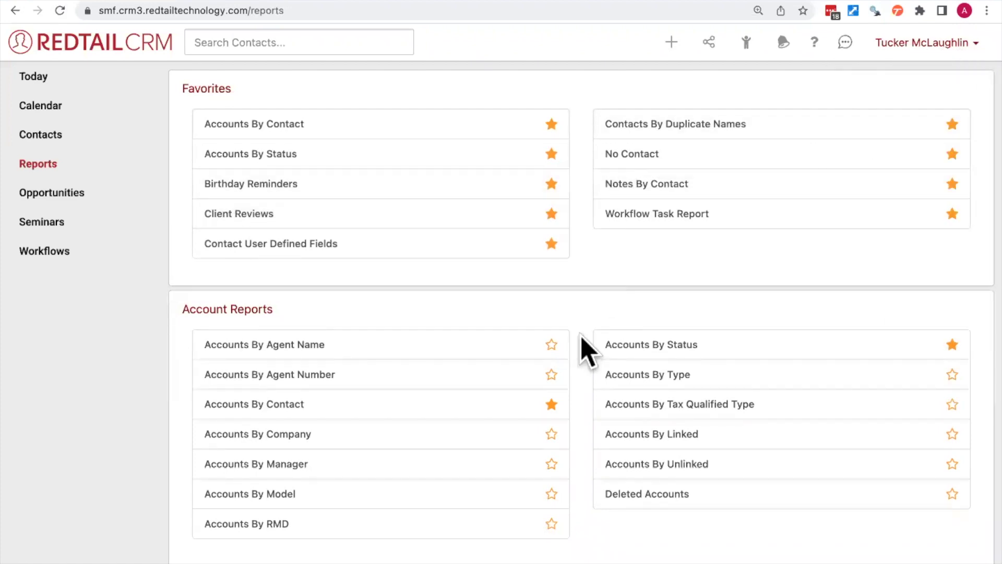
scroll(582, 347, "down", 6)
scroll(586, 350, "down", 15)
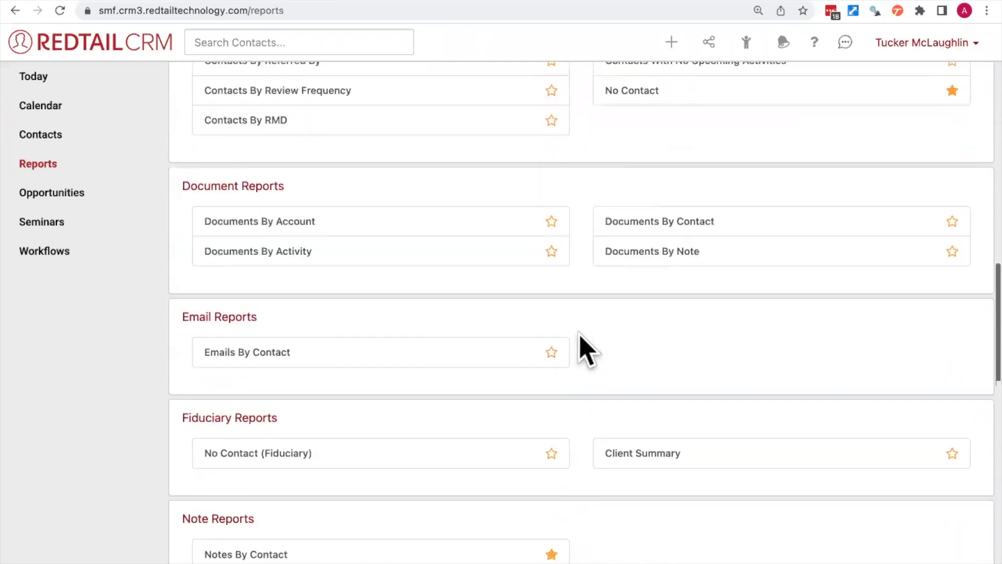
scroll(582, 347, "down", 2)
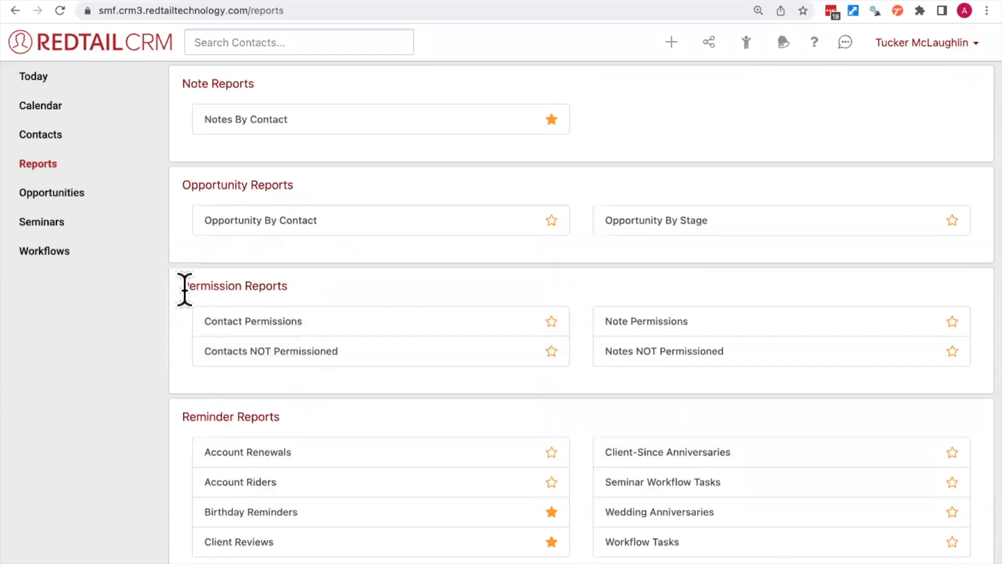
left_click_drag(182, 286, 297, 295)
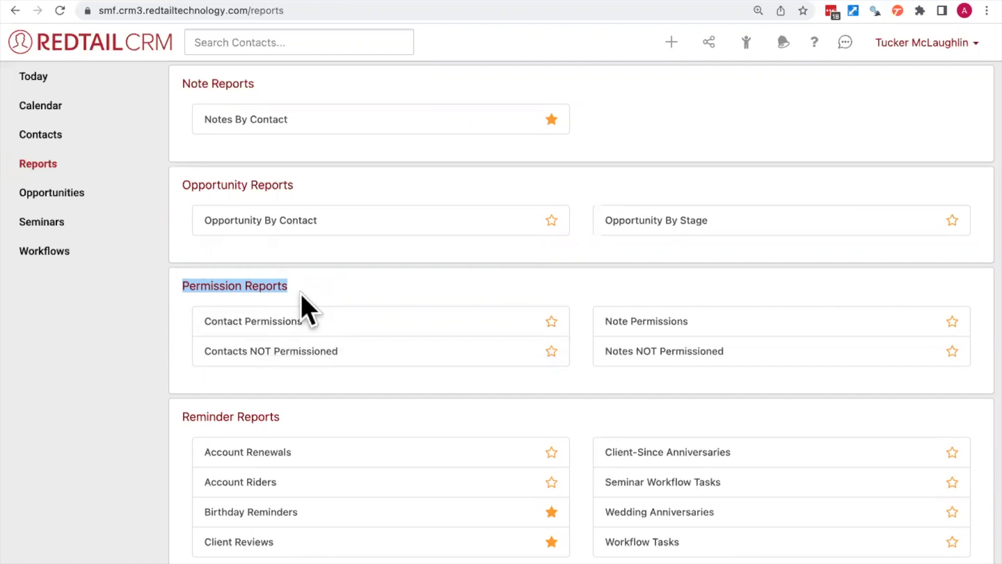
left_click(300, 325)
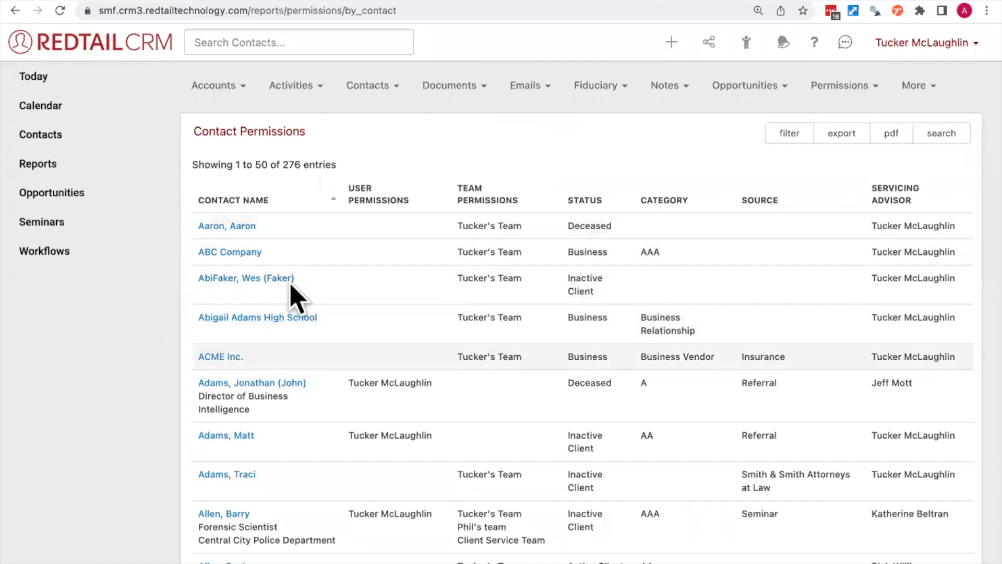
- Scroll through the 276 permissioned contacts, then go back to the Reports list
scroll(488, 308, "down", 3)
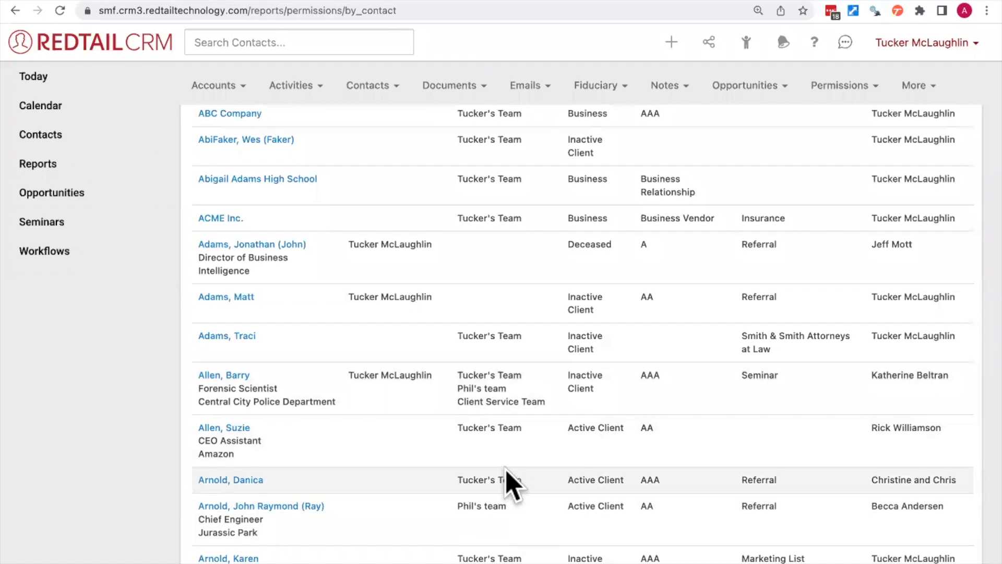
scroll(504, 479, "up", 3)
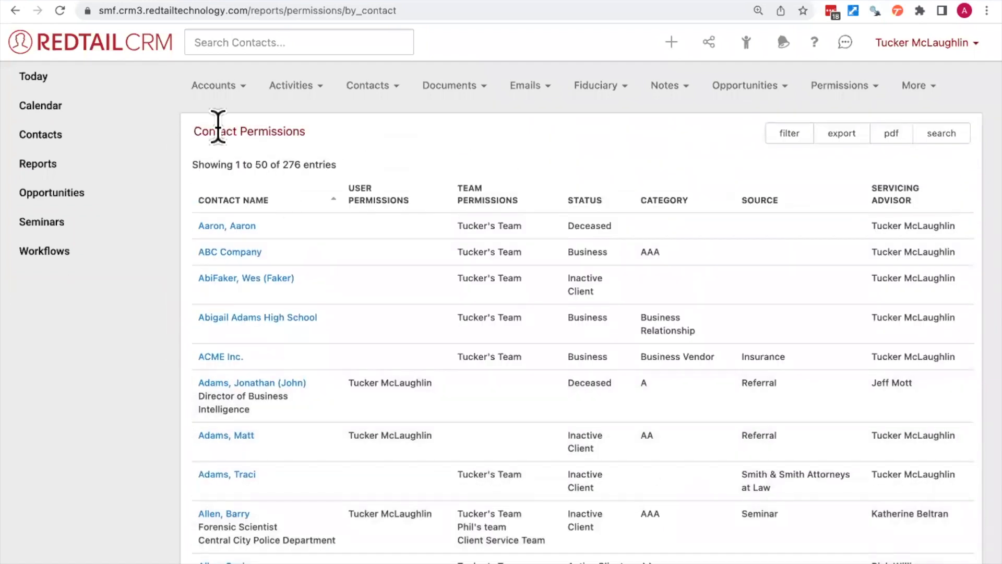
scroll(217, 127, "down", 1)
scroll(313, 198, "up", 1)
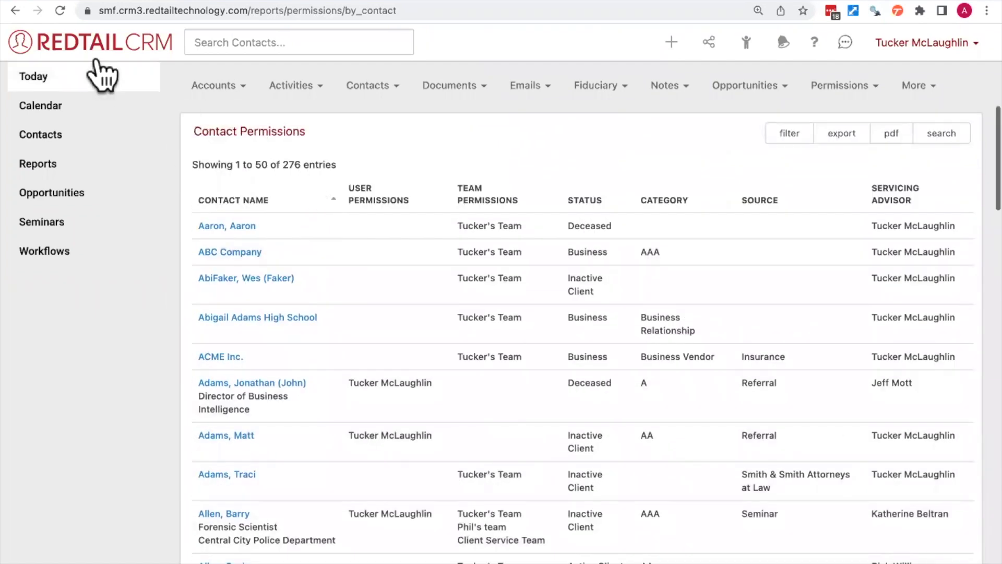
left_click(23, 15)
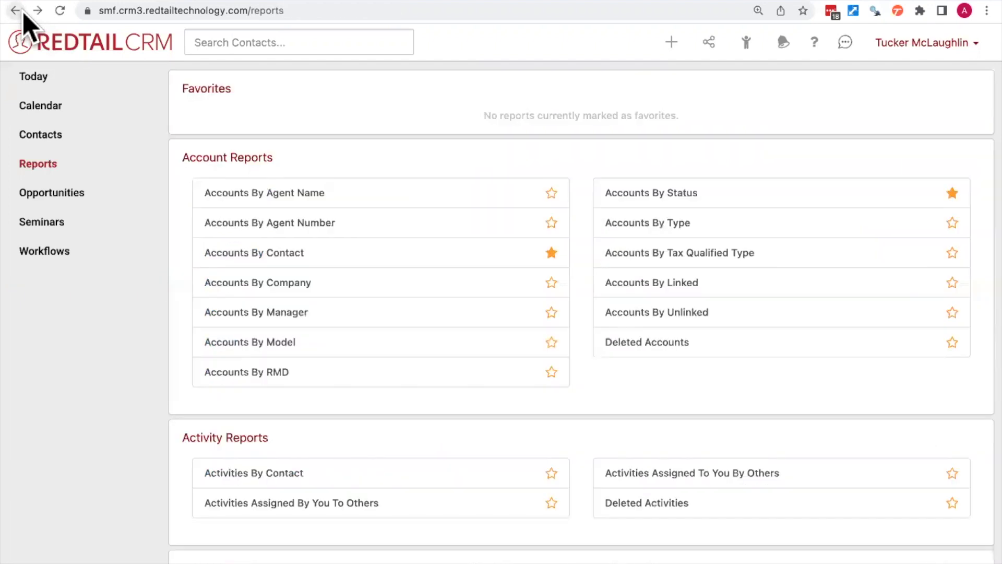
- Open the Contacts NOT Permissioned report from the Permission Reports section
scroll(350, 294, "down", 20)
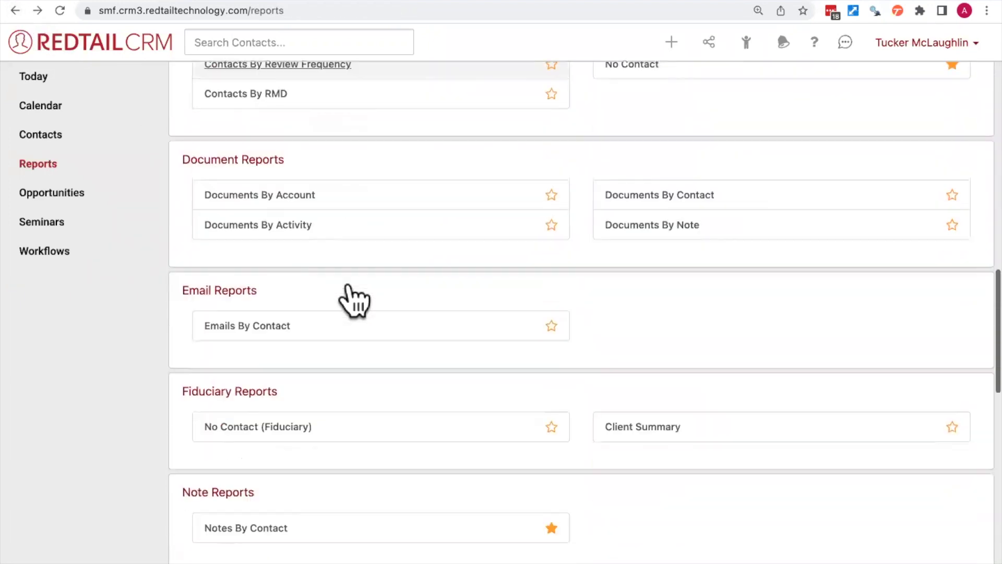
scroll(351, 295, "down", 4)
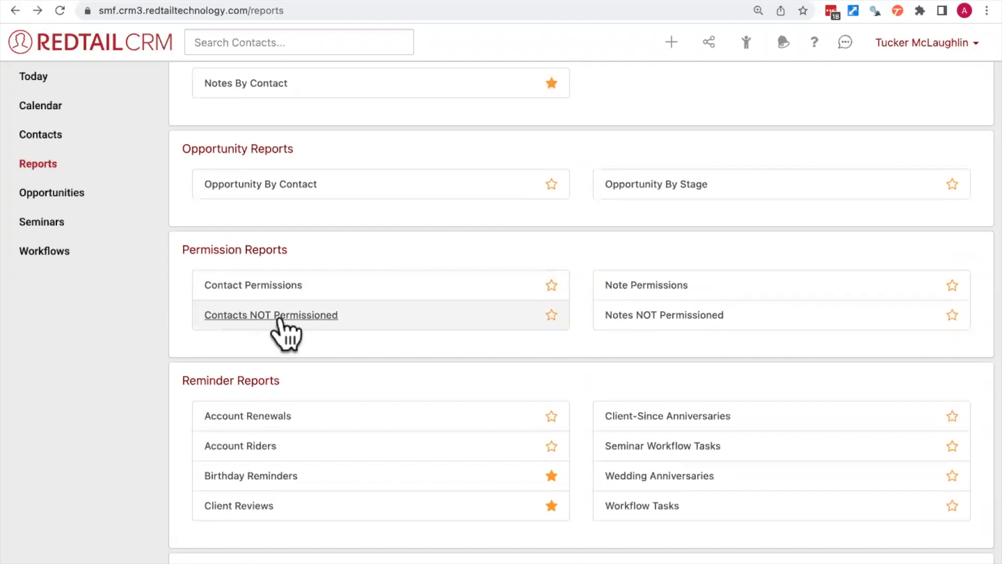
left_click(280, 319)
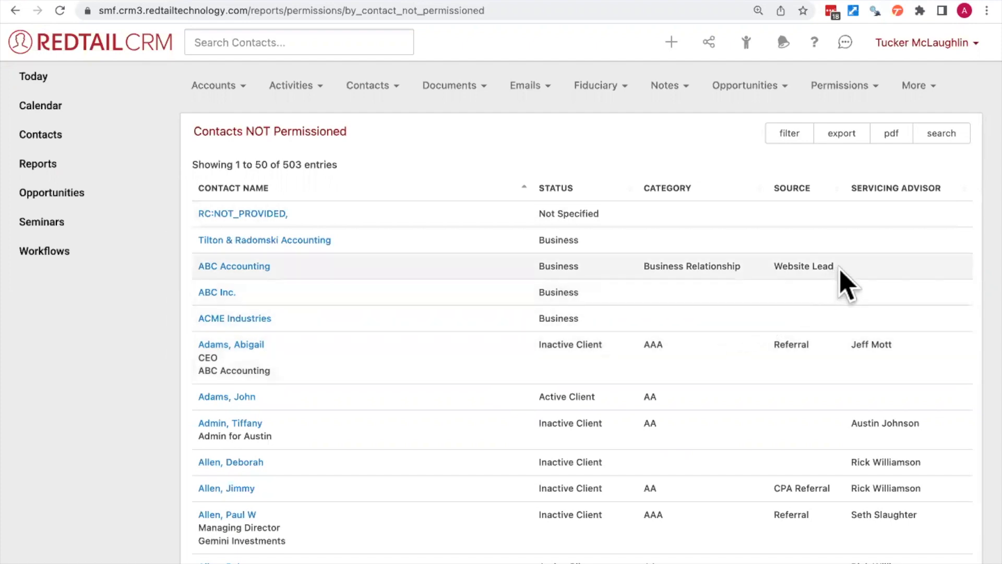
- Send the 503 unpermissioned contacts to Advanced Search and check four of them
left_click(934, 142)
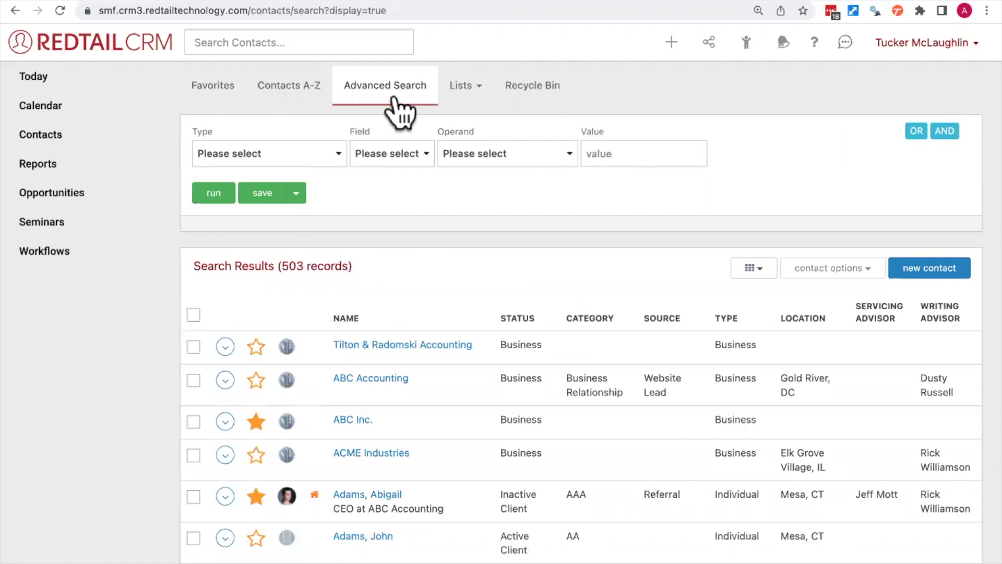
scroll(427, 281, "down", 3)
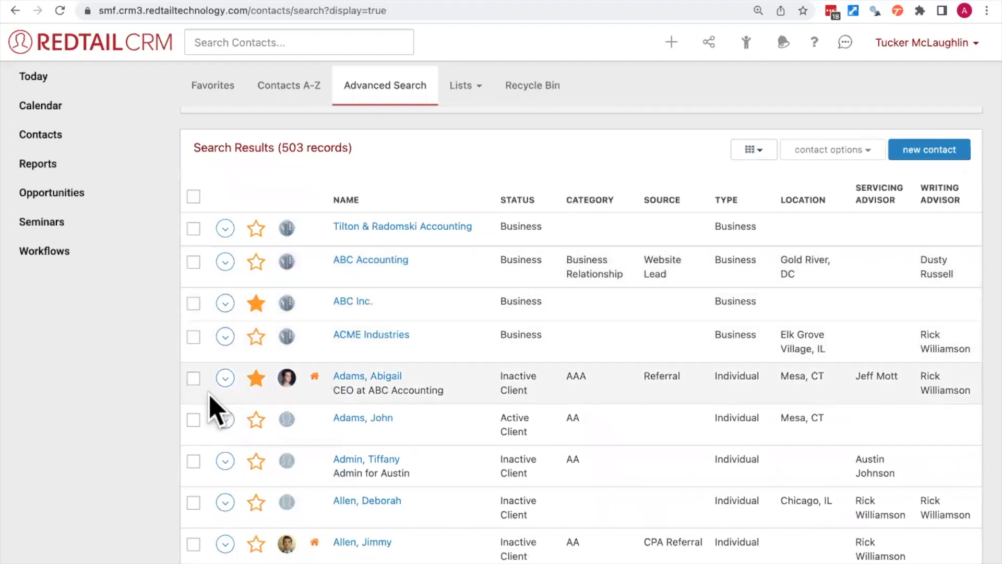
left_click(193, 379)
scroll(206, 459, "down", 2)
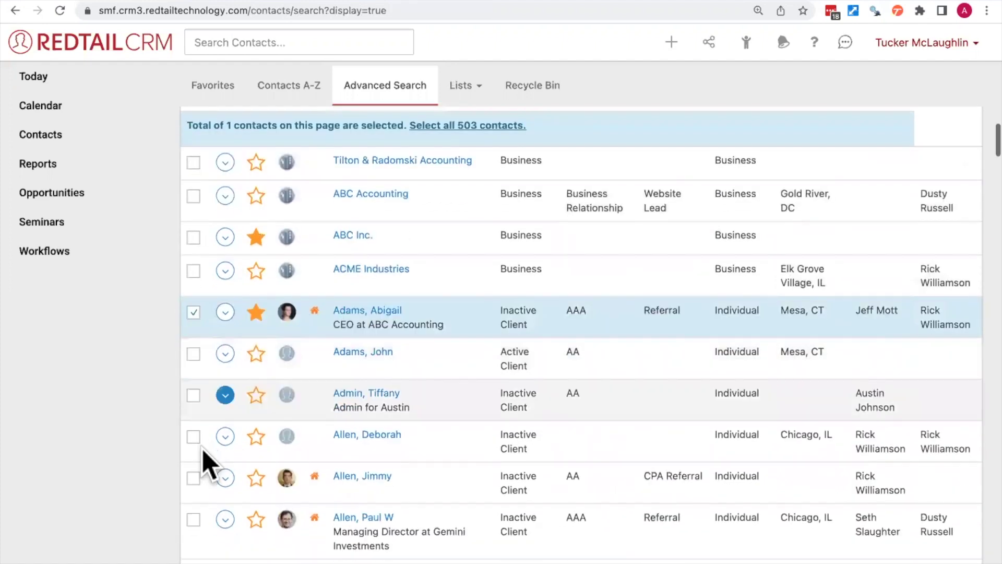
left_click(194, 476)
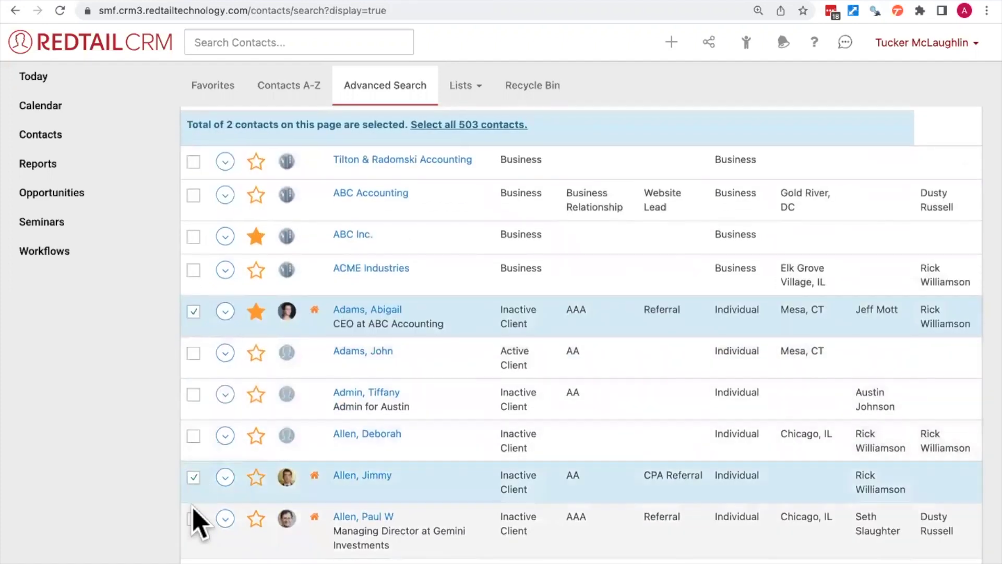
left_click(193, 518)
scroll(197, 522, "down", 2)
left_click(193, 526)
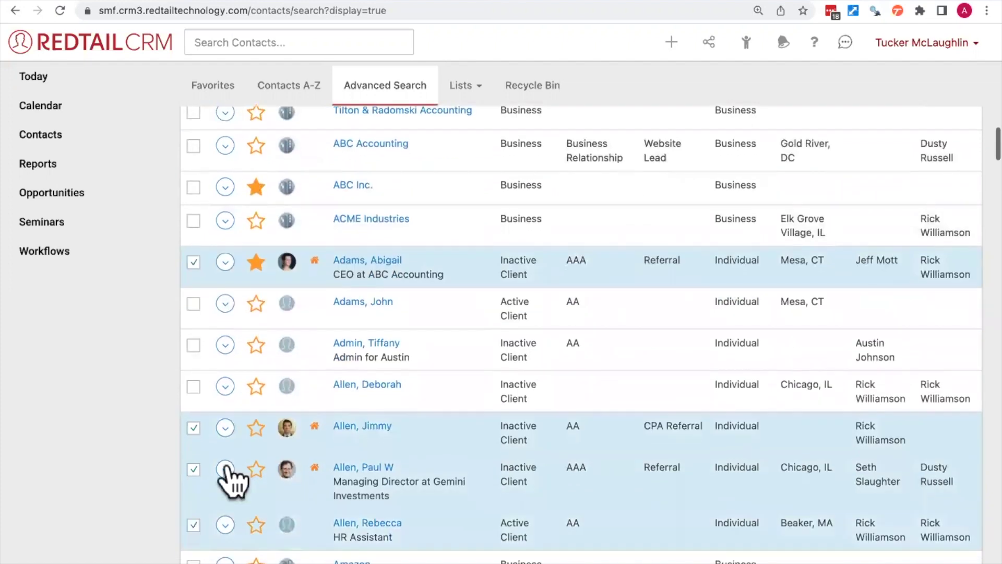
scroll(238, 472, "up", 2)
scroll(240, 467, "up", 2)
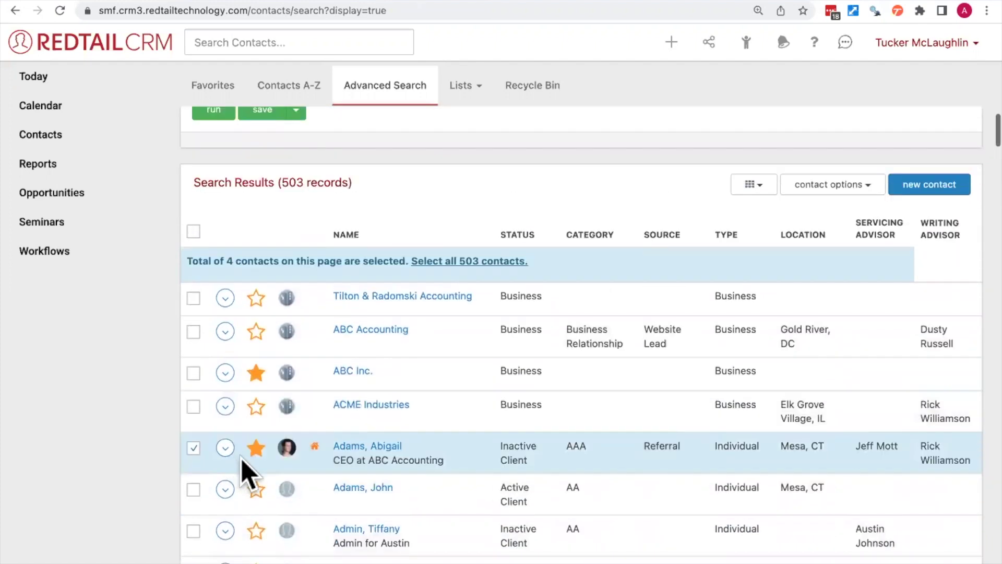
left_click(841, 188)
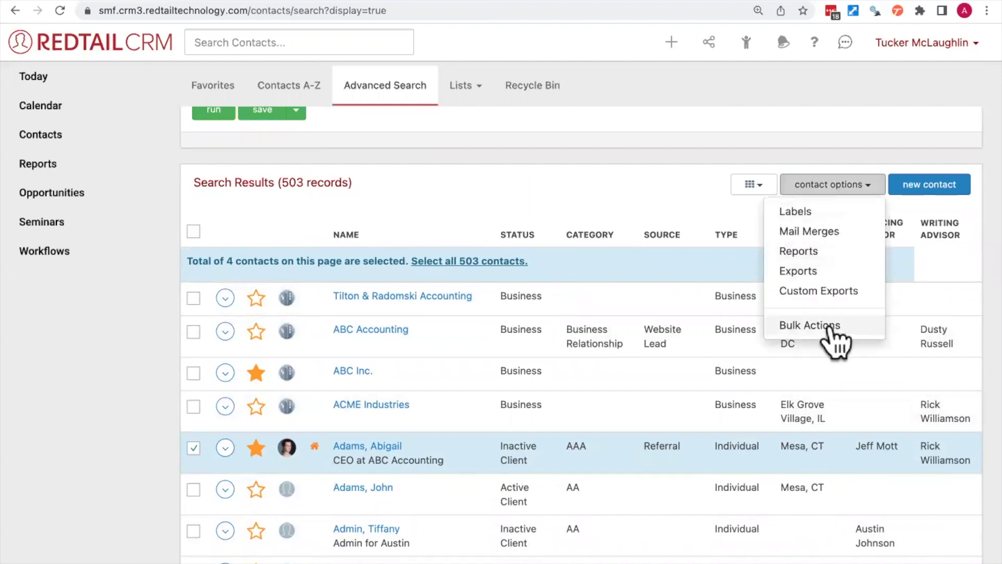
left_click(809, 325)
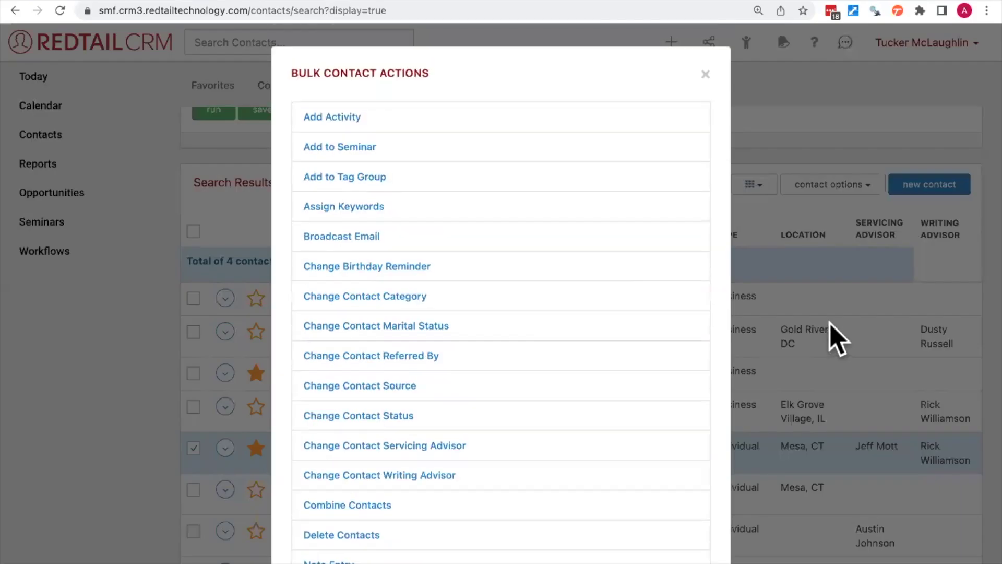
scroll(609, 375, "down", 2)
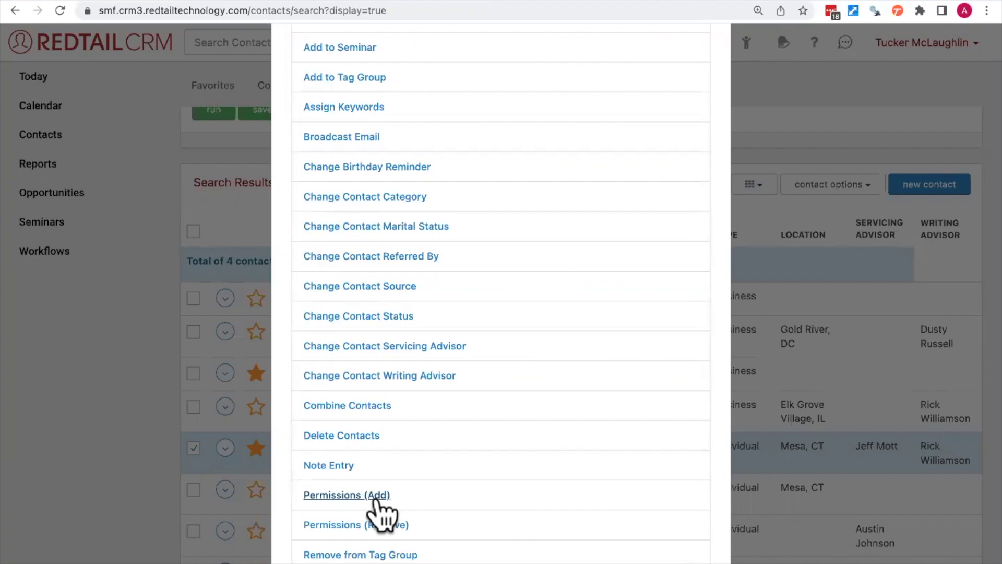
scroll(574, 246, "up", 3)
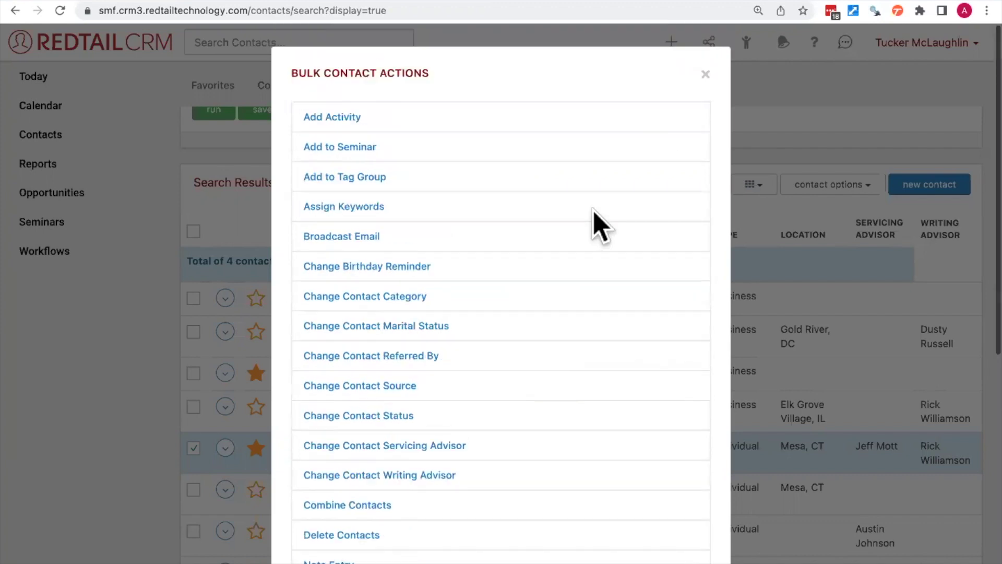
scroll(574, 105, "down", 2)
left_click(214, 193)
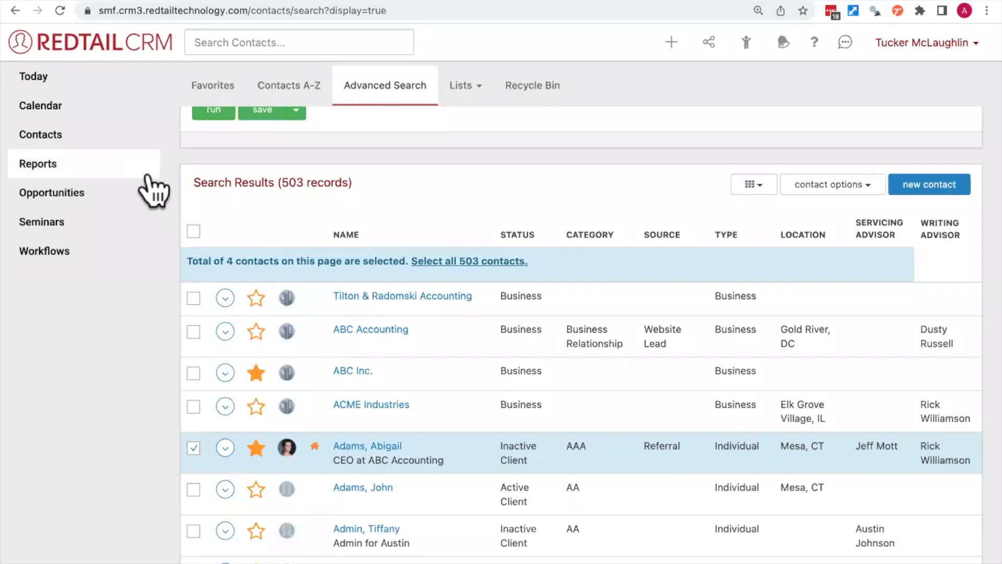
- Open Reports and scroll through the document, email, fiduciary and note report categories
left_click(149, 189)
scroll(384, 339, "down", 3)
scroll(386, 340, "down", 12)
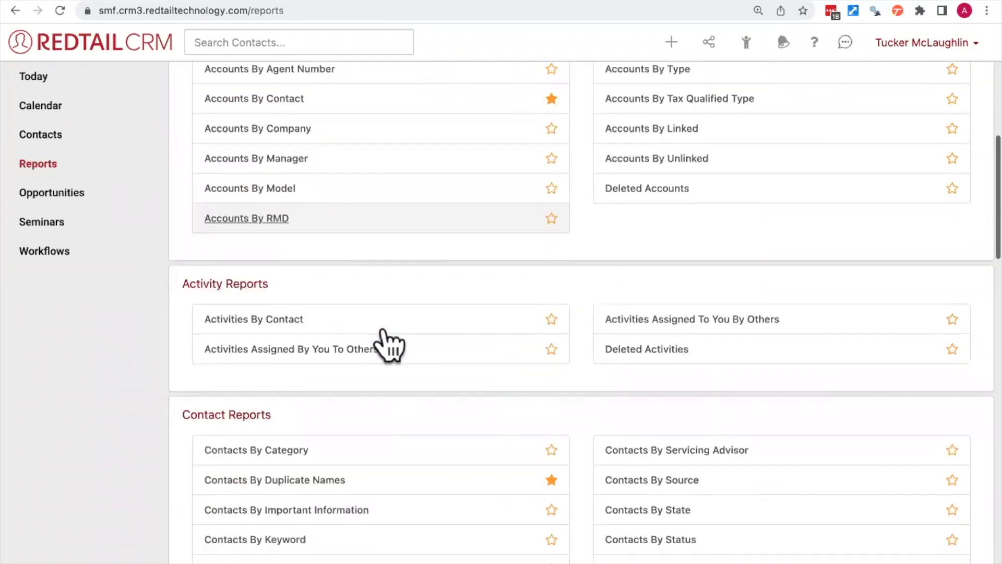
scroll(386, 340, "down", 3)
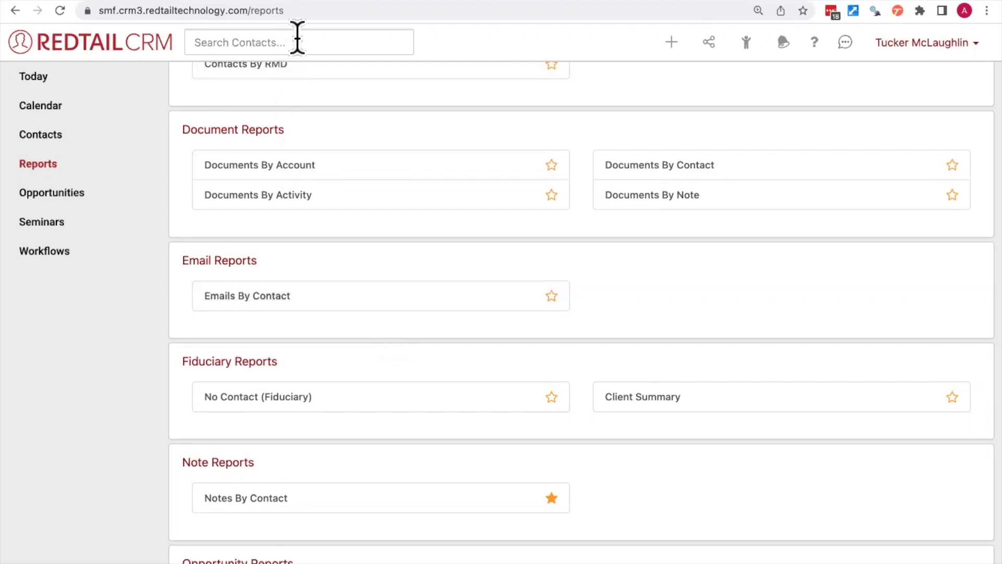
- Search contacts for 'john' and open the matching naturalist client's record
left_click(330, 42)
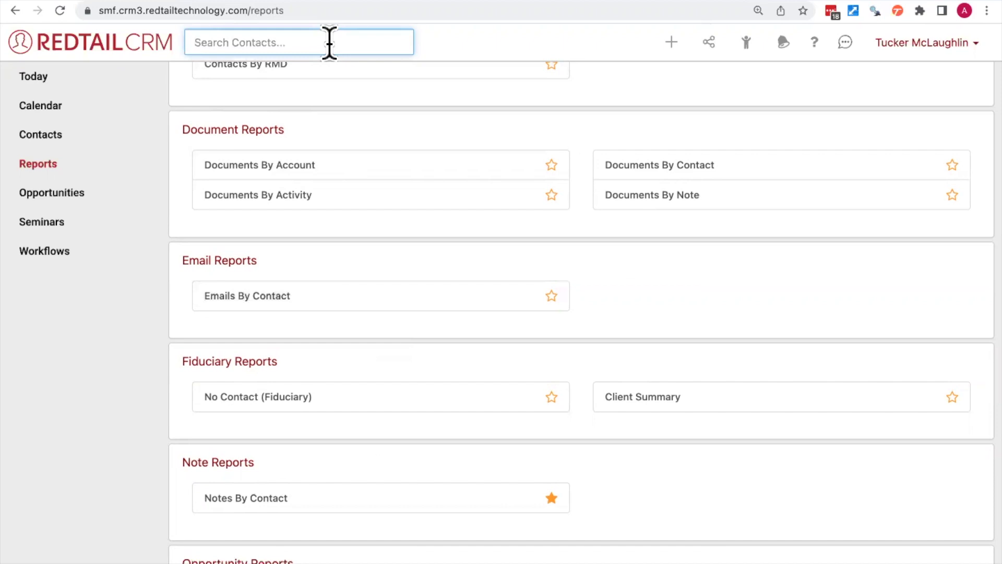
type("john")
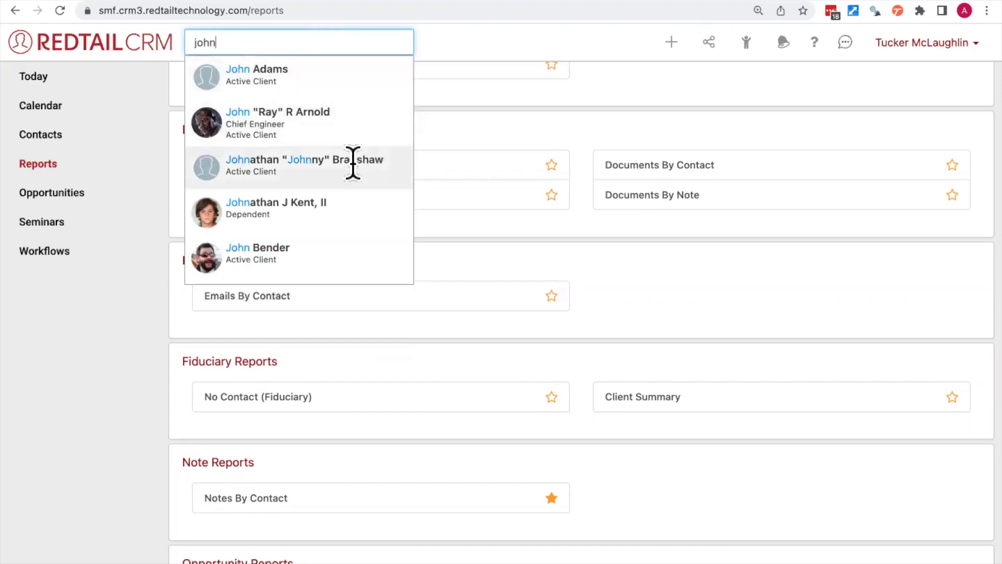
scroll(353, 163, "down", 6)
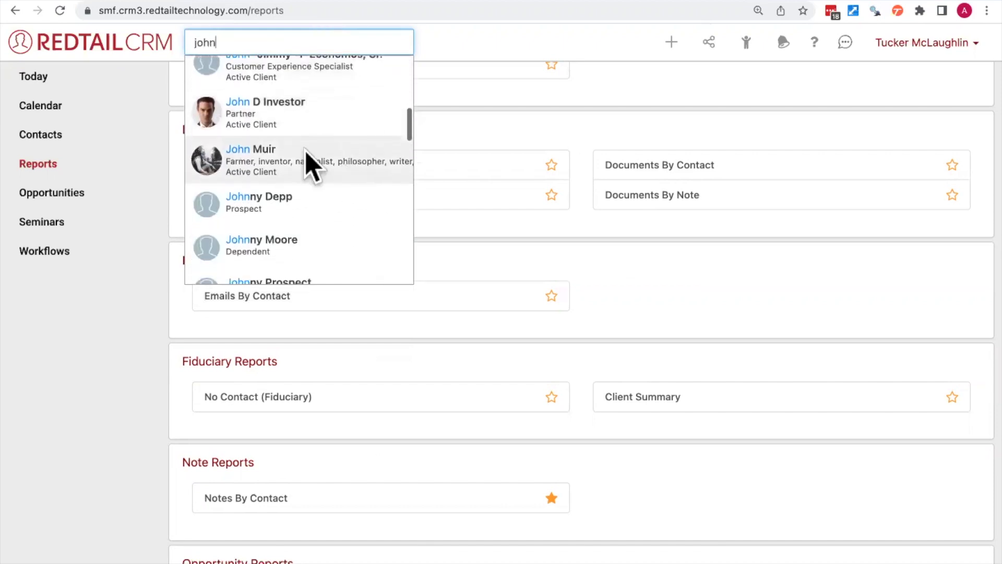
left_click(306, 154)
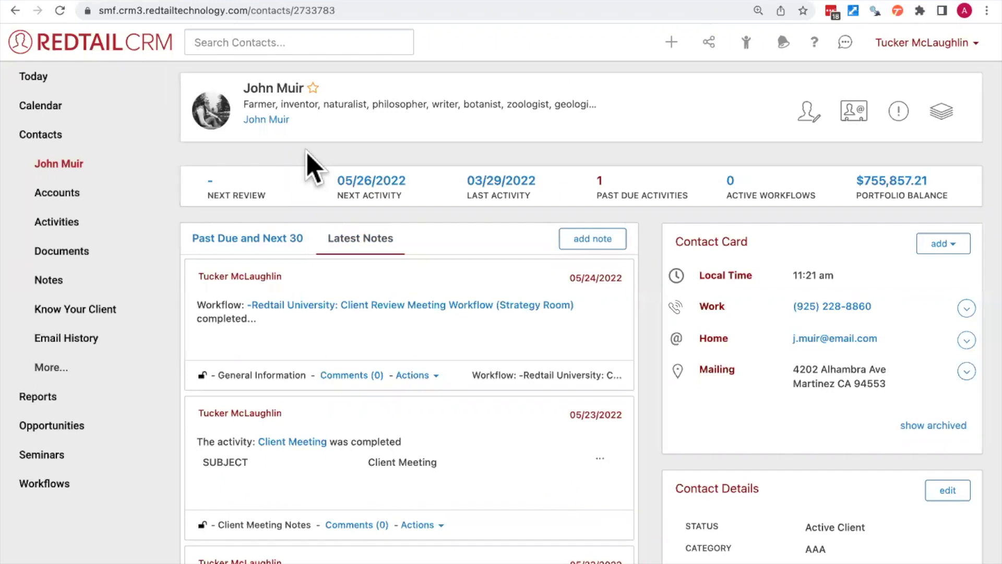
- Start a new note for the client, leaving its Permission Type unchanged
left_click(576, 239)
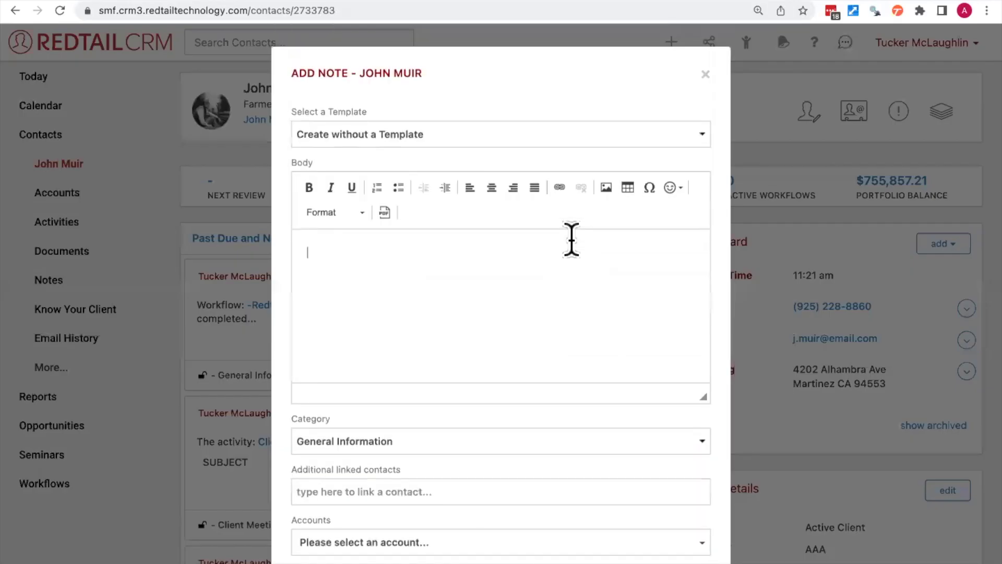
scroll(568, 238, "down", 3)
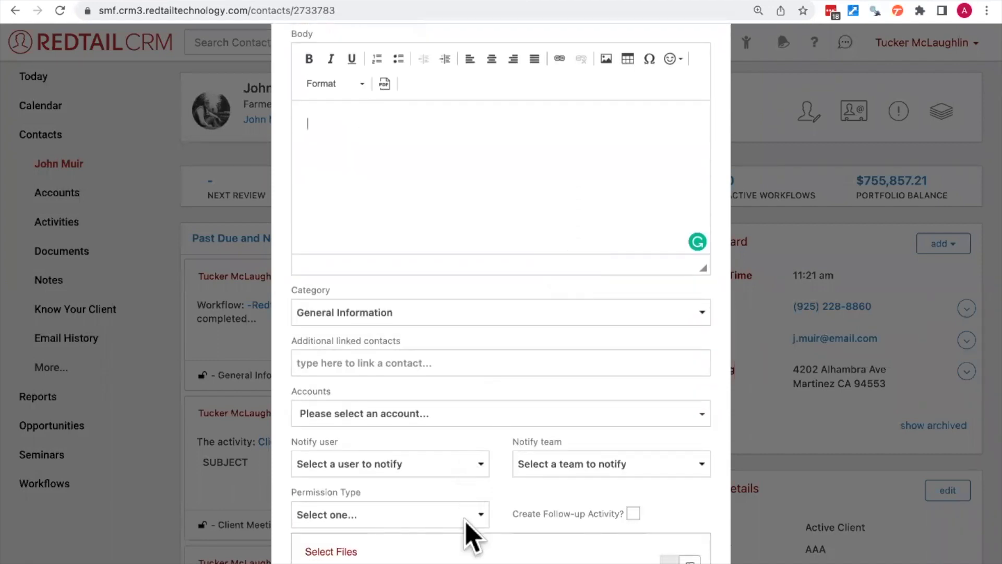
left_click(472, 517)
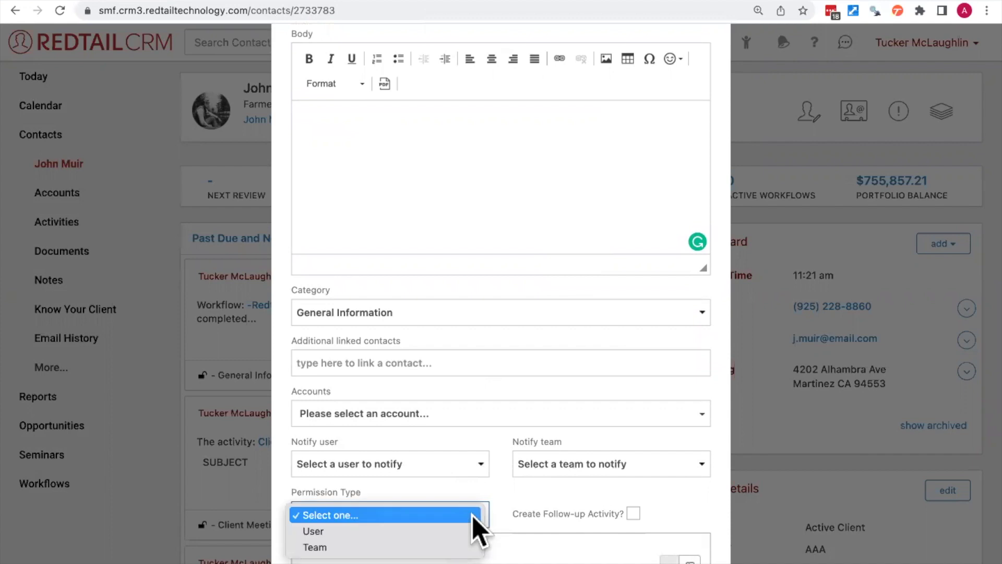
left_click(472, 515)
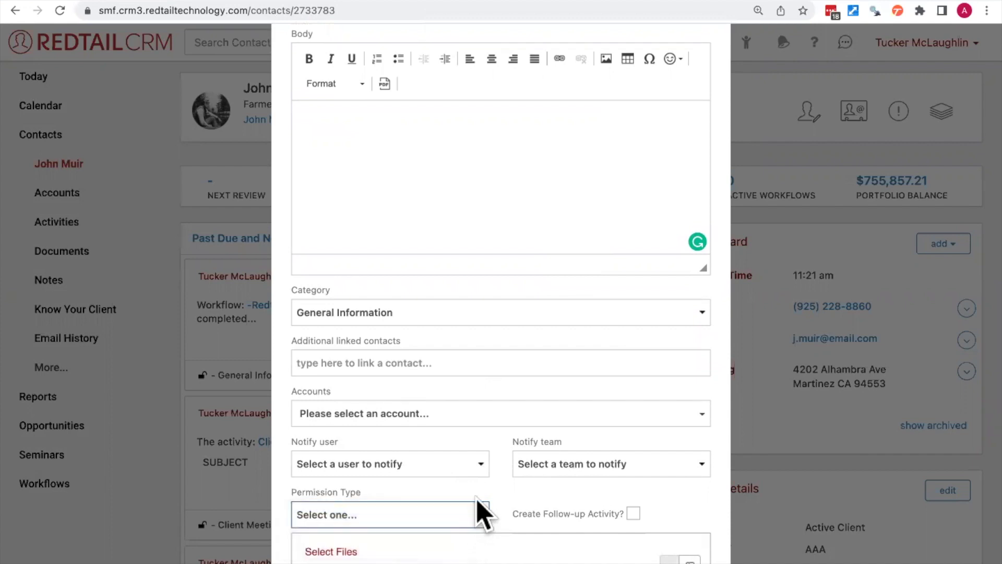
scroll(480, 451, "up", 3)
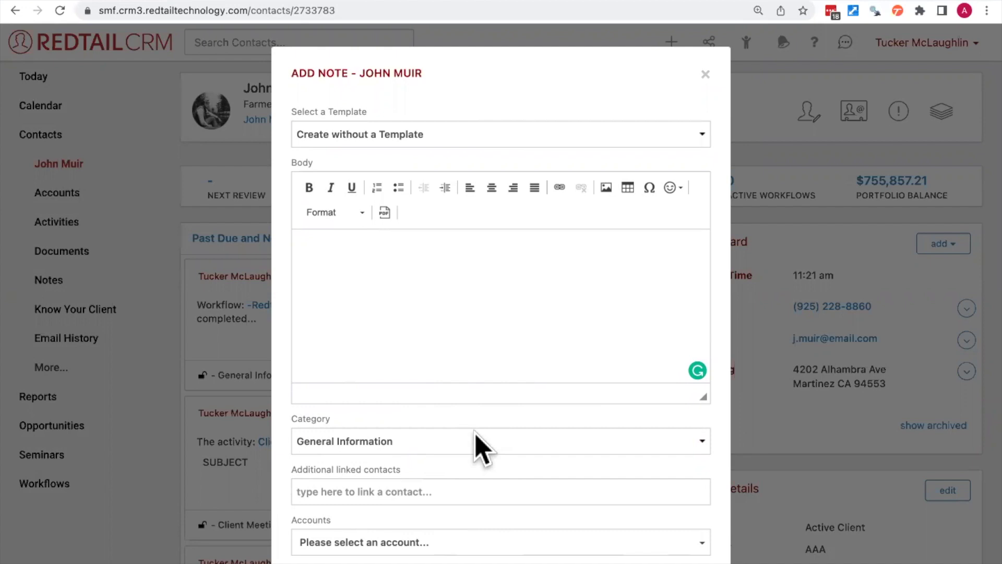
- Write the note body stating the client has a terminal illness and 3 months to live
left_click(412, 327)
type("John had a")
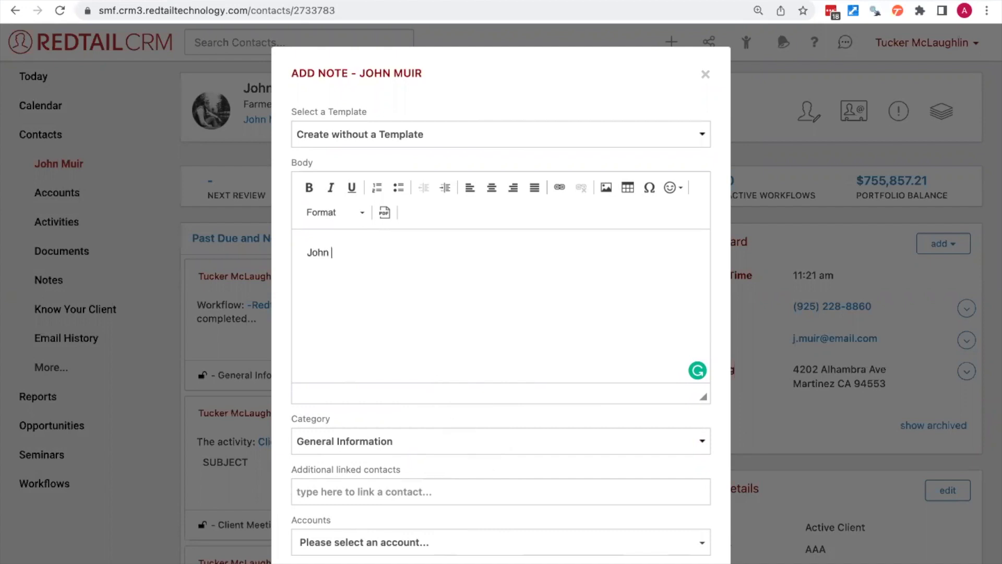
key("BackSpace")
key("BackSpace")
key("BackSpace")
key("BackSpace")
type("s a terminal illine")
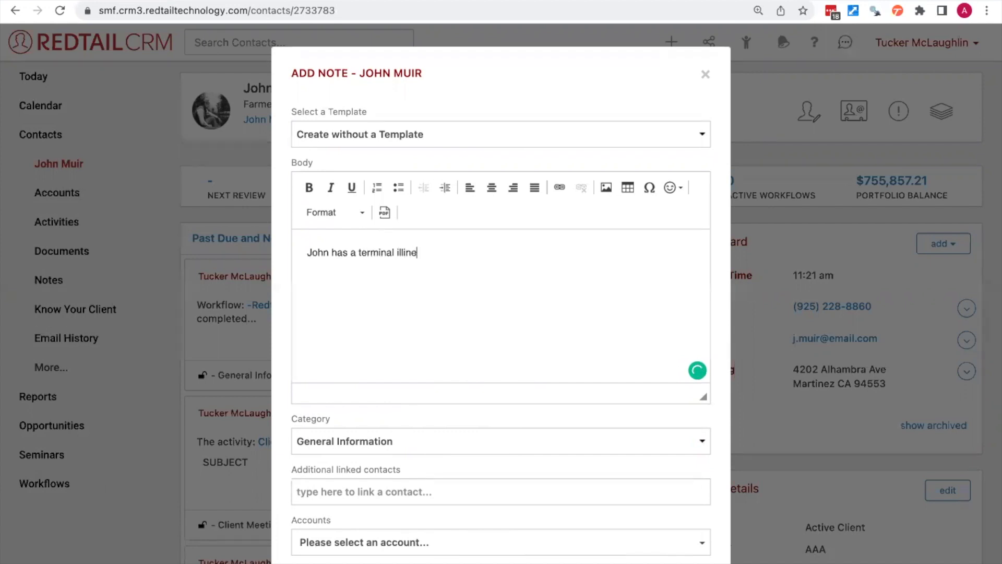
type("ss and h")
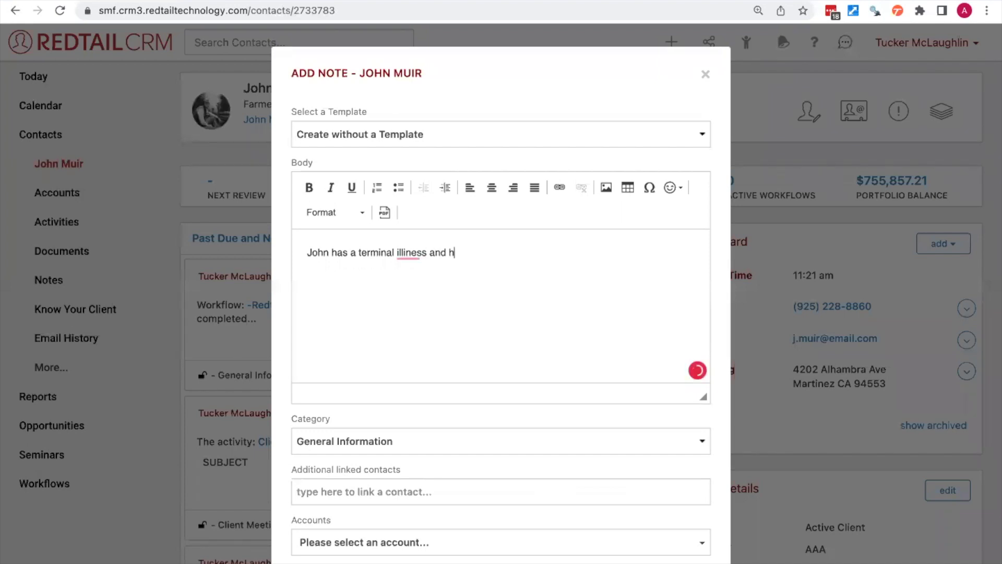
type("as 3 months live")
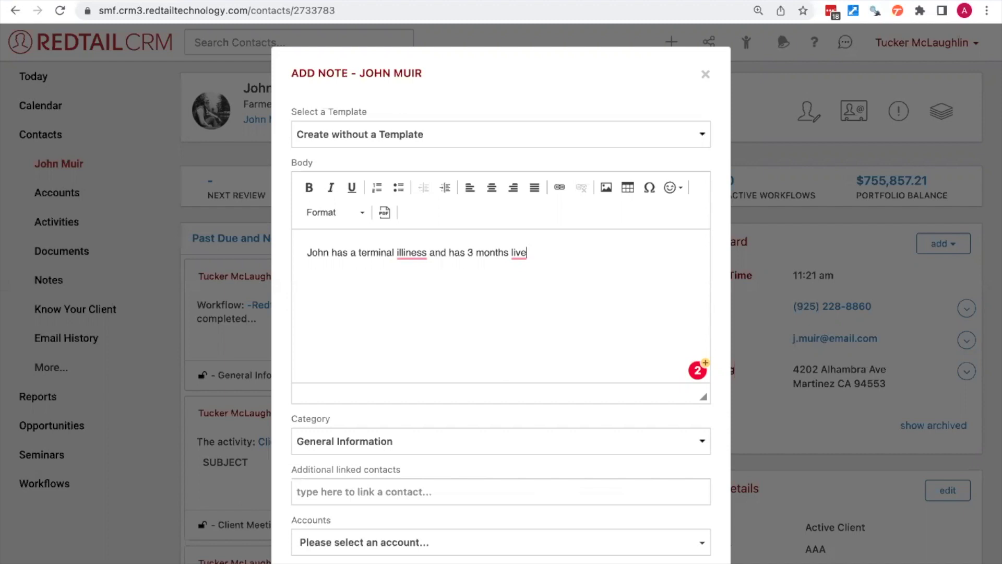
scroll(358, 425, "down", 3)
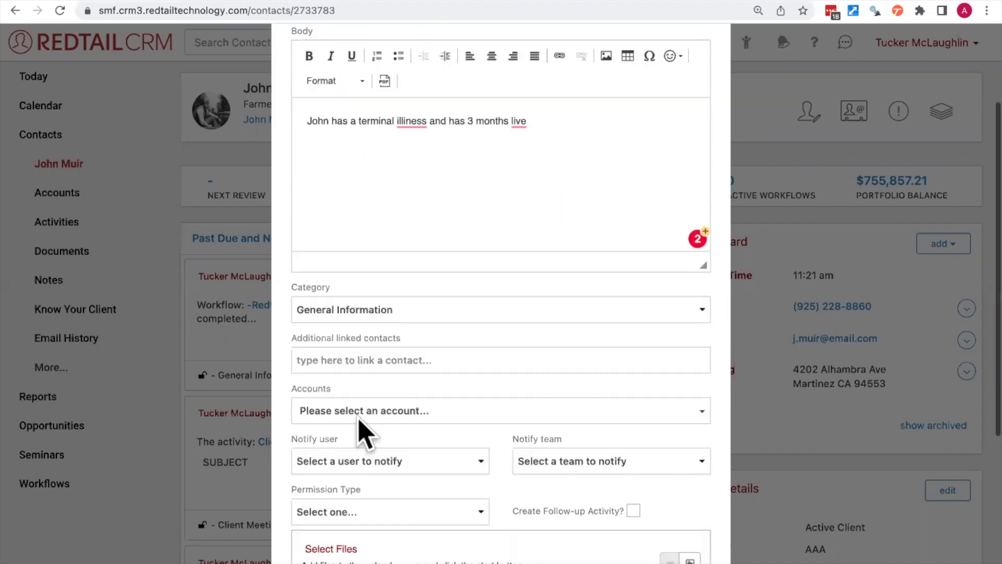
- Set the note's Permission Type to User and pick a user
left_click(473, 498)
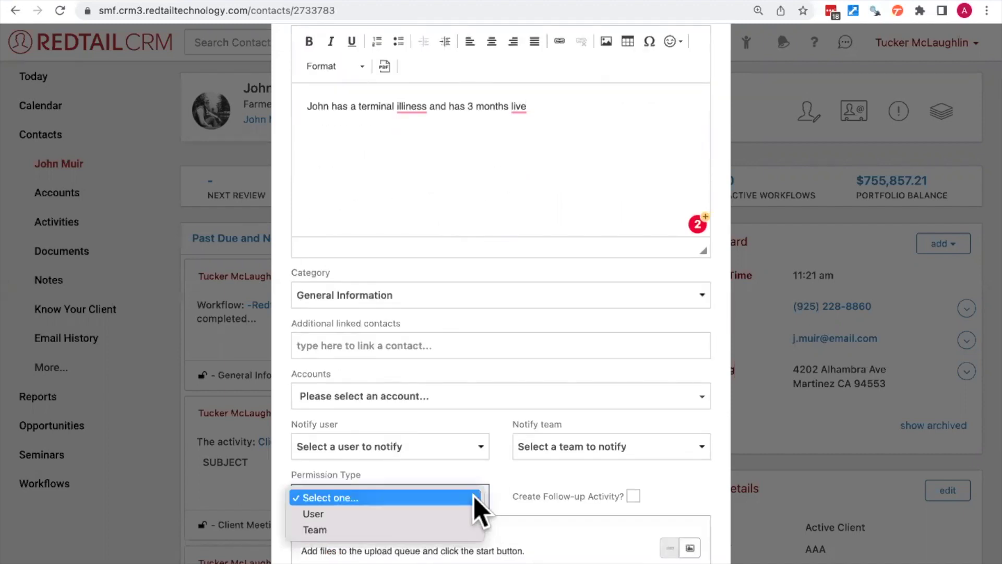
left_click(473, 514)
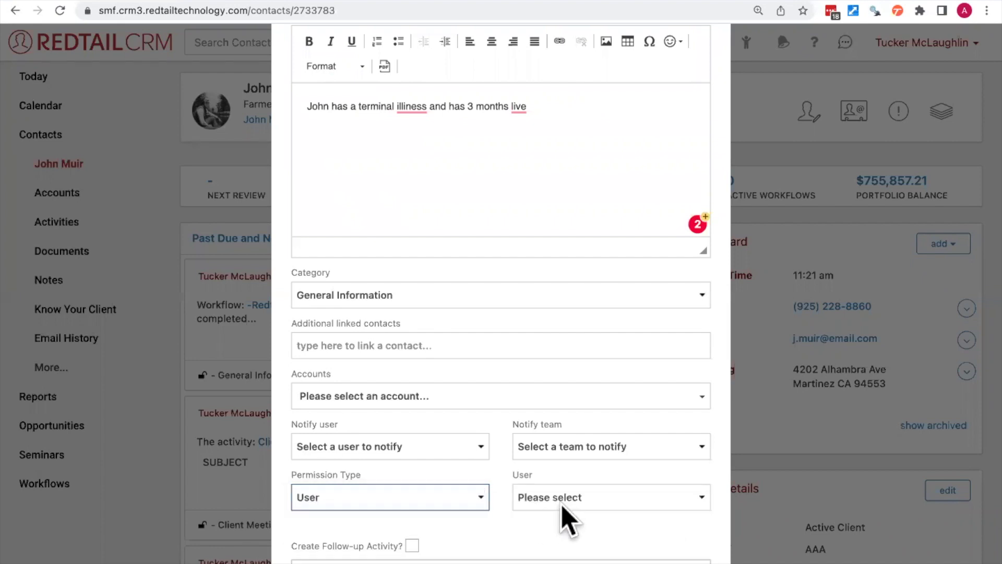
left_click(573, 496)
scroll(579, 517, "down", 5)
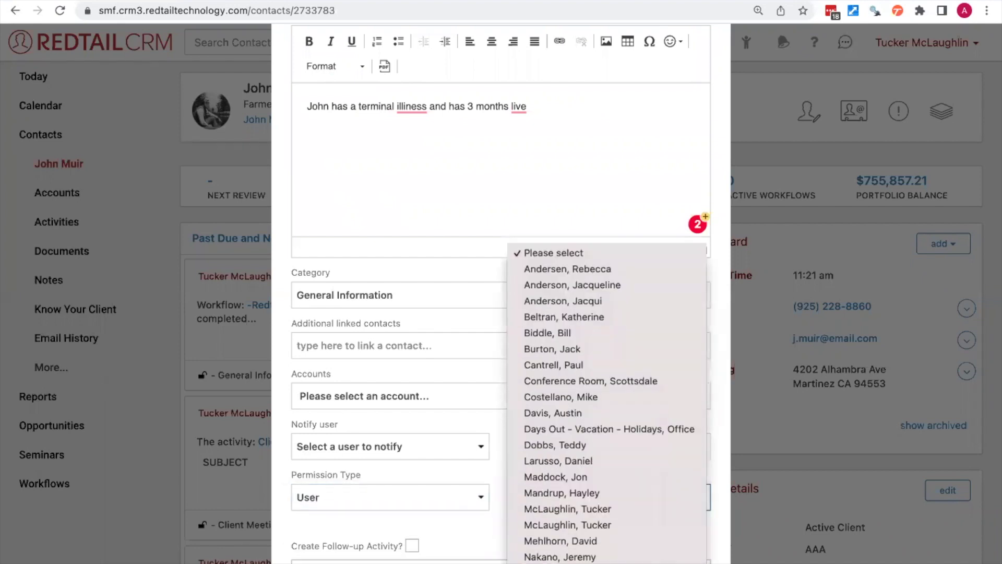
left_click(594, 477)
- Switch the note's Permission Type to Team and choose the team
left_click(477, 500)
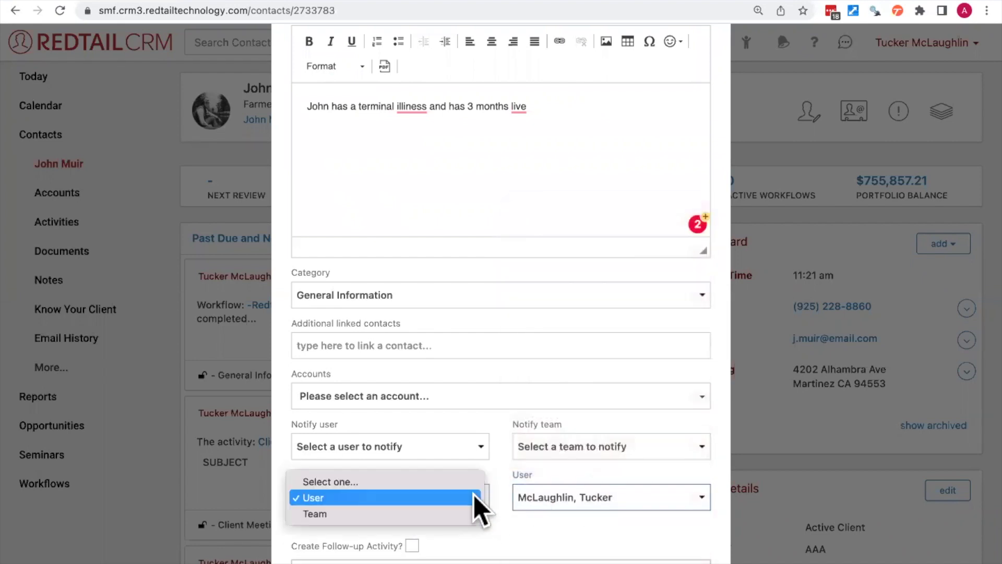
left_click(479, 514)
left_click(577, 504)
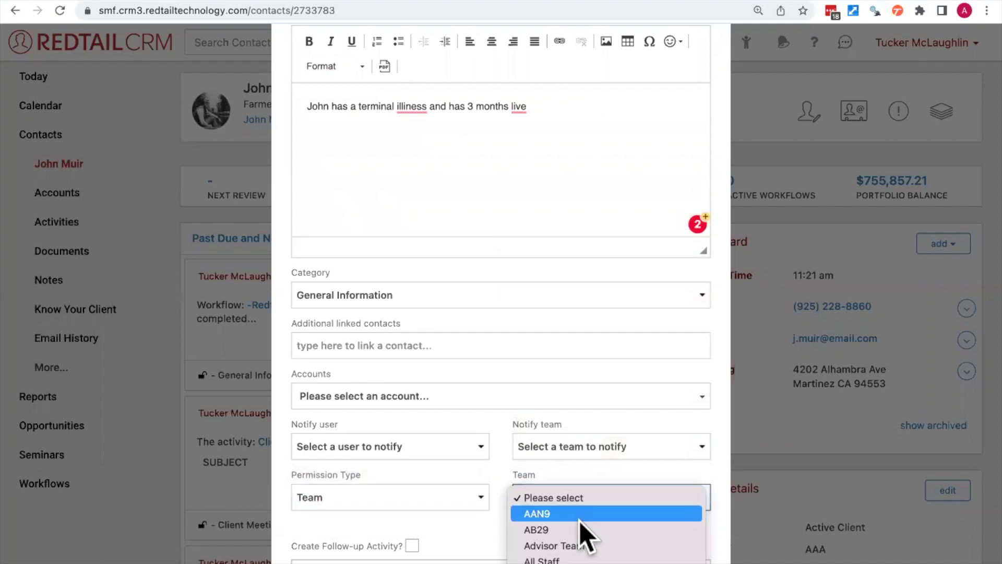
scroll(585, 536, "down", 3)
scroll(591, 554, "down", 5)
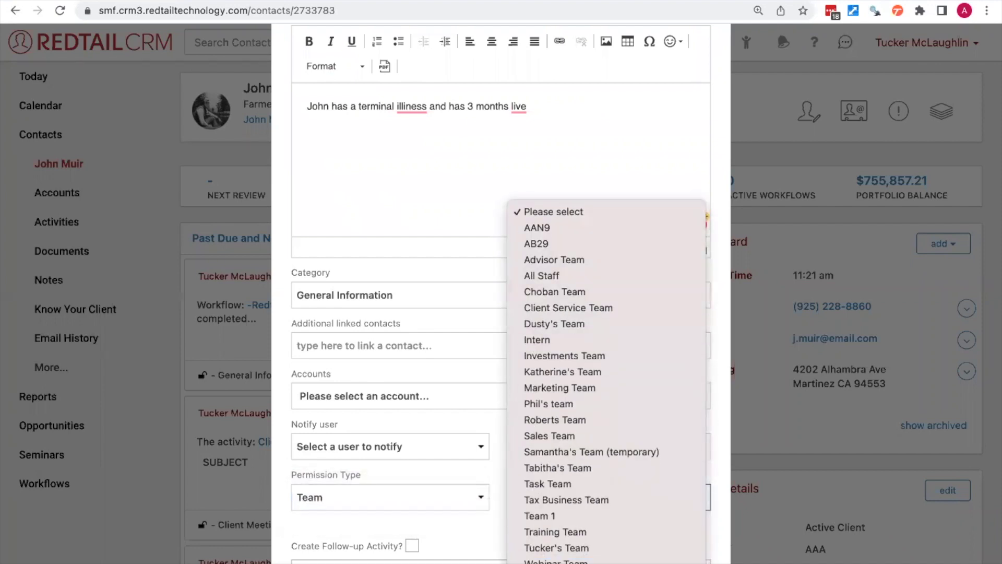
left_click(589, 547)
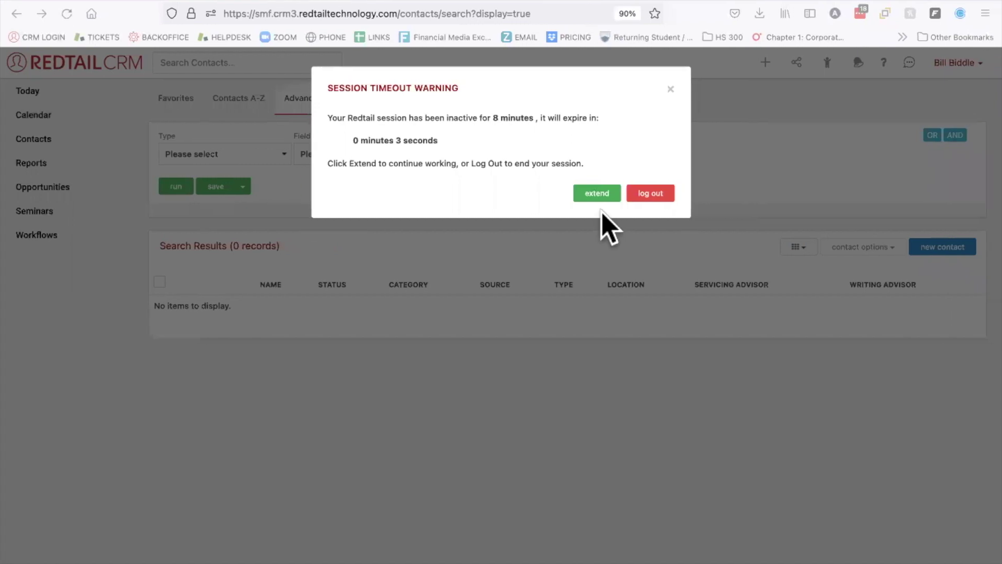
- Stay logged in past the timeout warning and search contacts for the client's full name
left_click(598, 195)
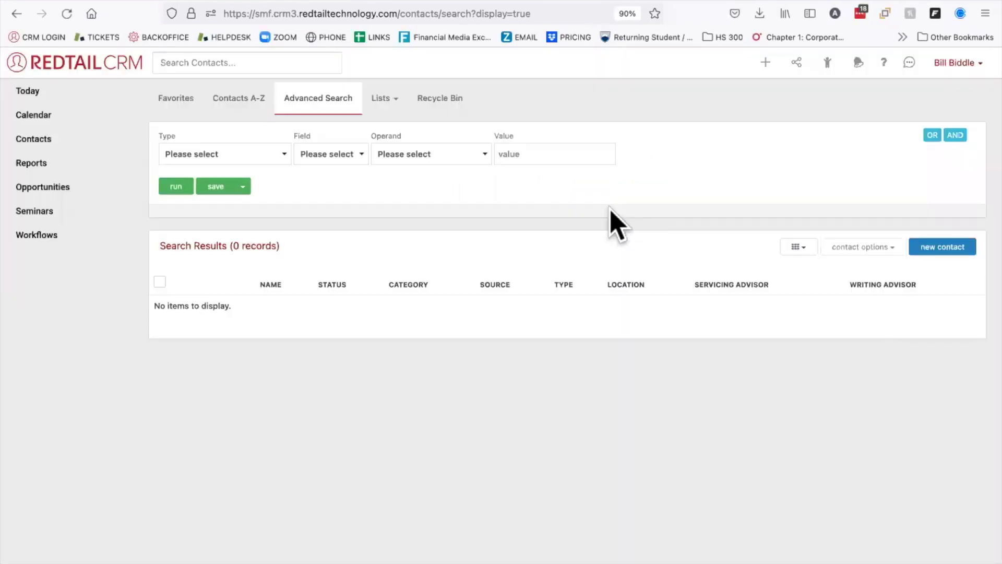
left_click(186, 62)
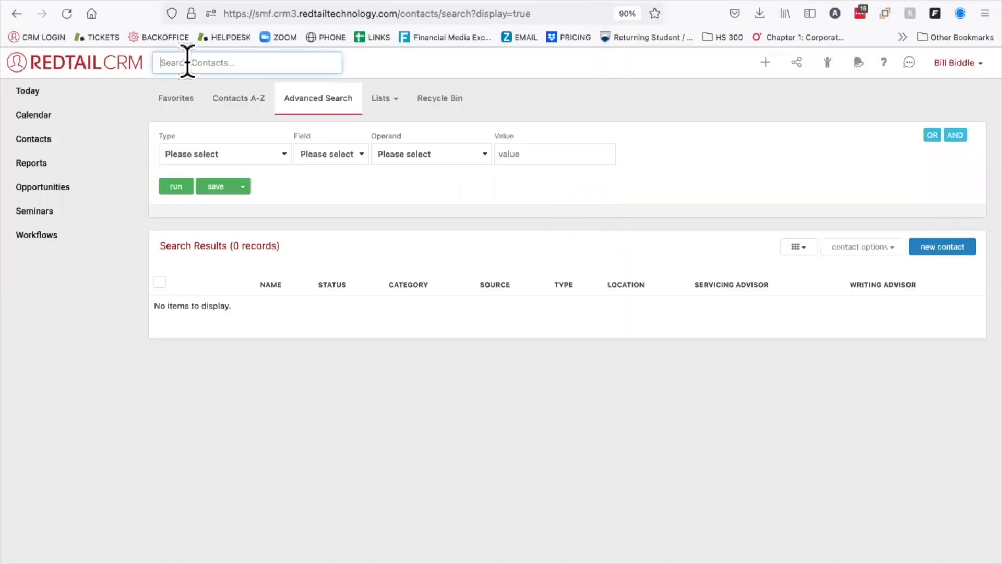
type("john muir")
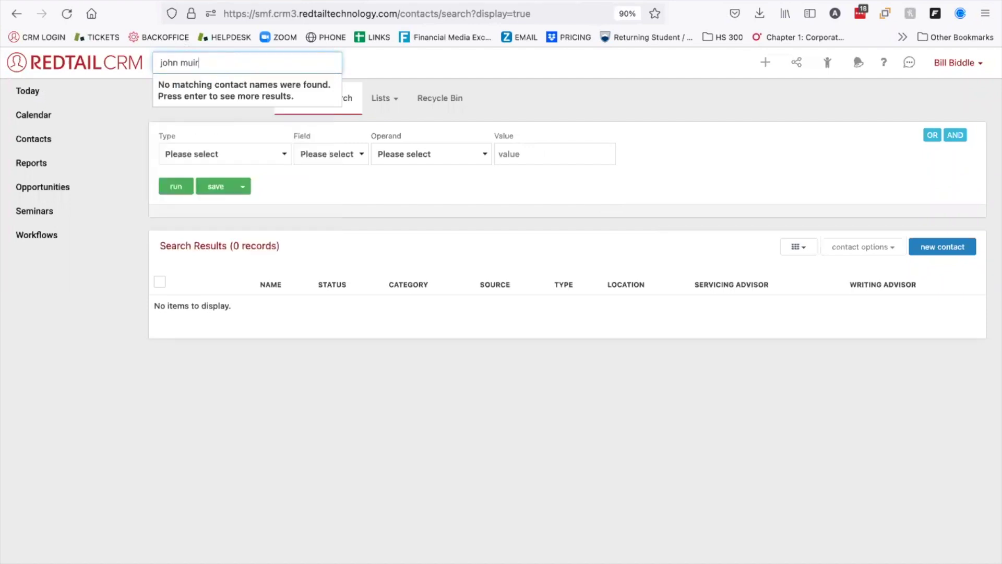
key("Return")
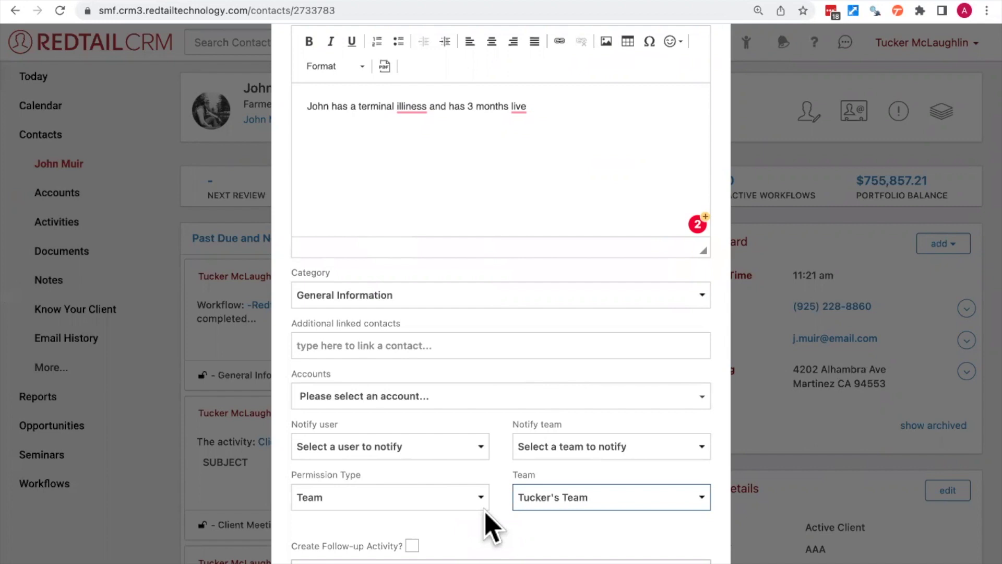
- Change the note's Permission Type from Team to User and save the note
left_click(475, 501)
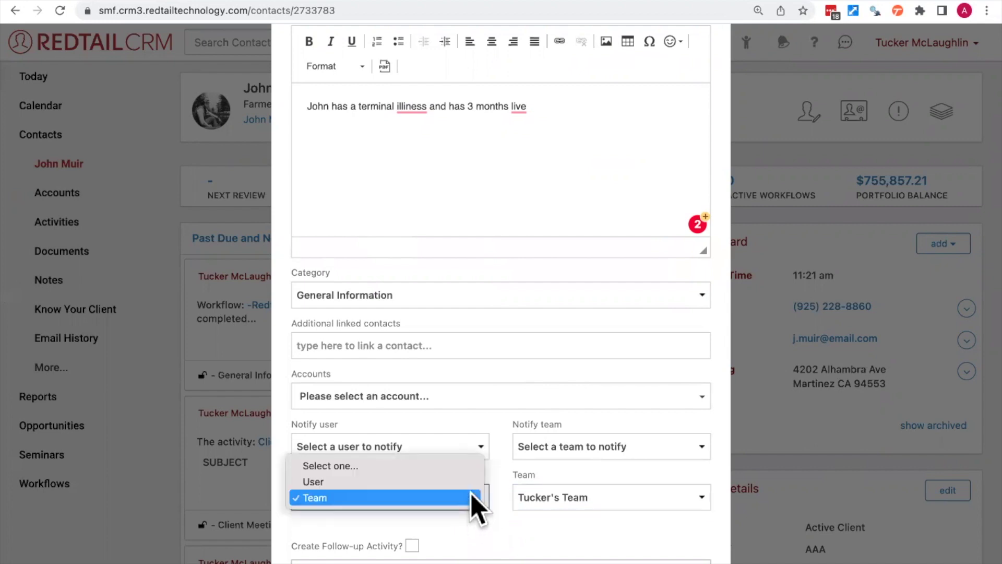
left_click(466, 482)
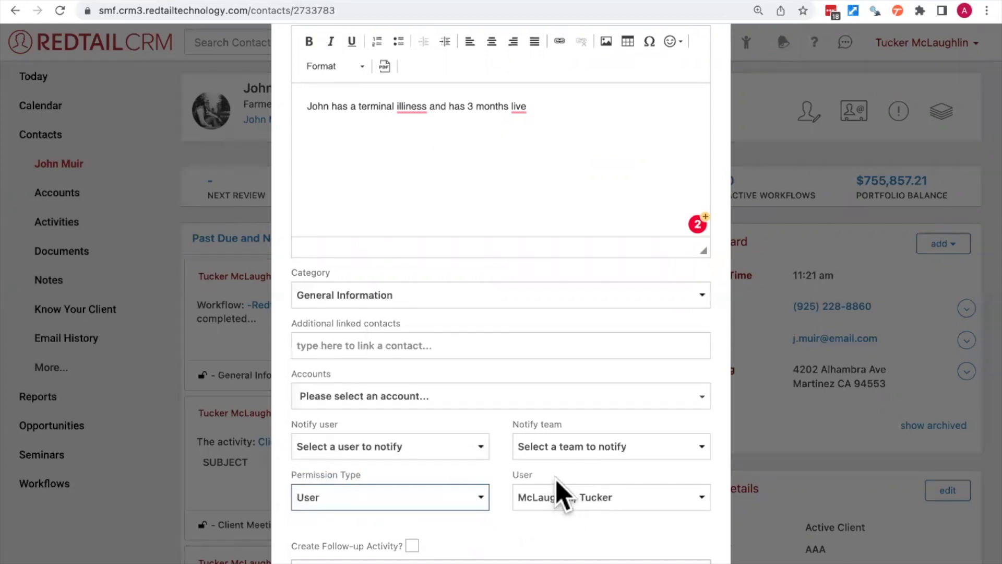
scroll(563, 493, "down", 5)
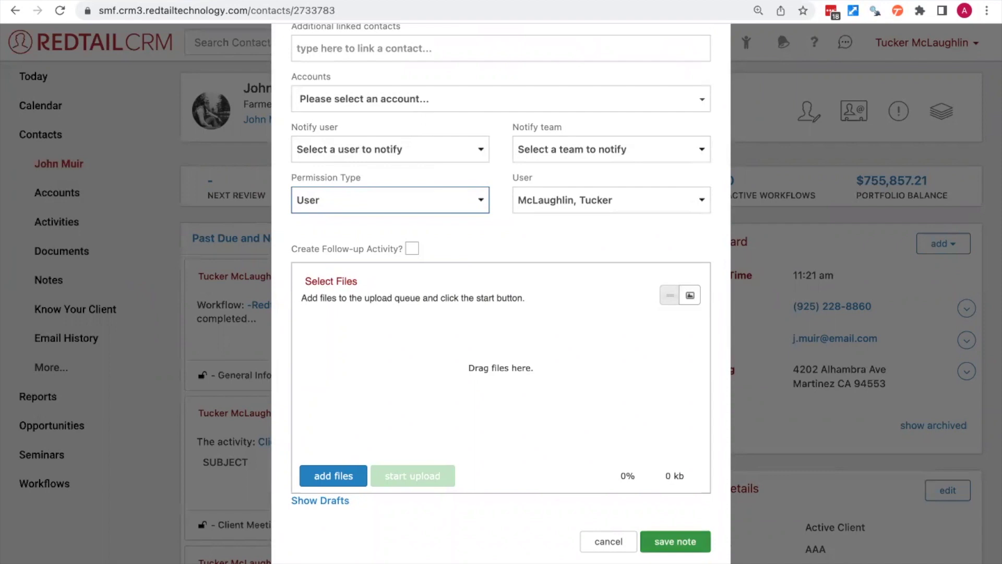
left_click(675, 541)
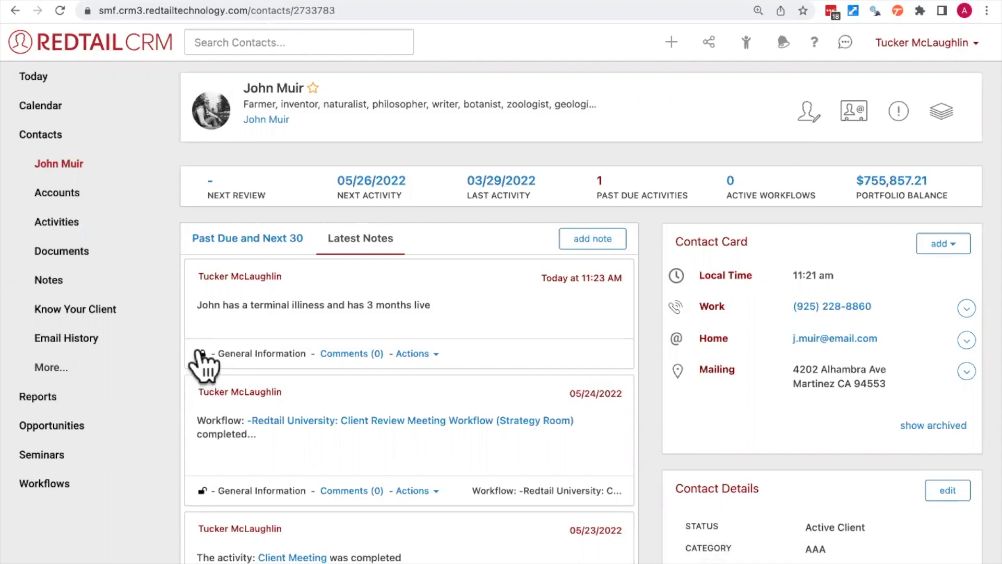
- Confirm the new note's single-user permission, then show the Jun 5–11, 2022 calendar week
scroll(232, 392, "down", 2)
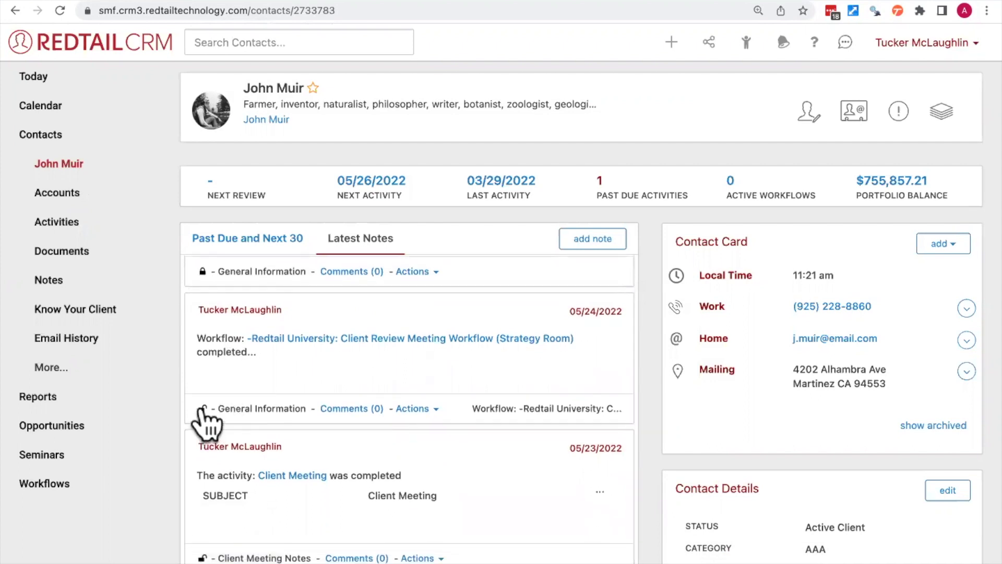
scroll(221, 452, "down", 1)
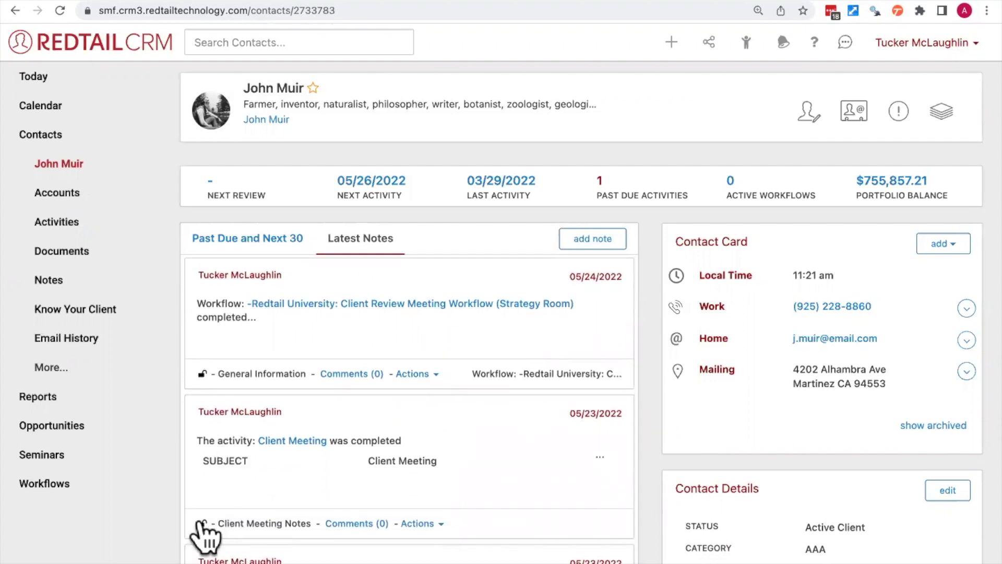
scroll(208, 521, "down", 1)
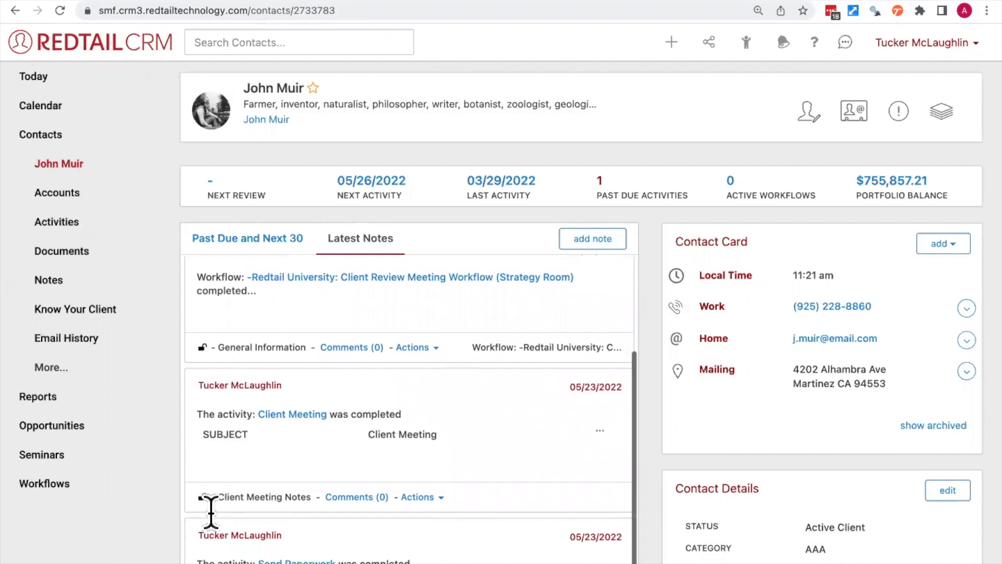
scroll(216, 520, "down", 4)
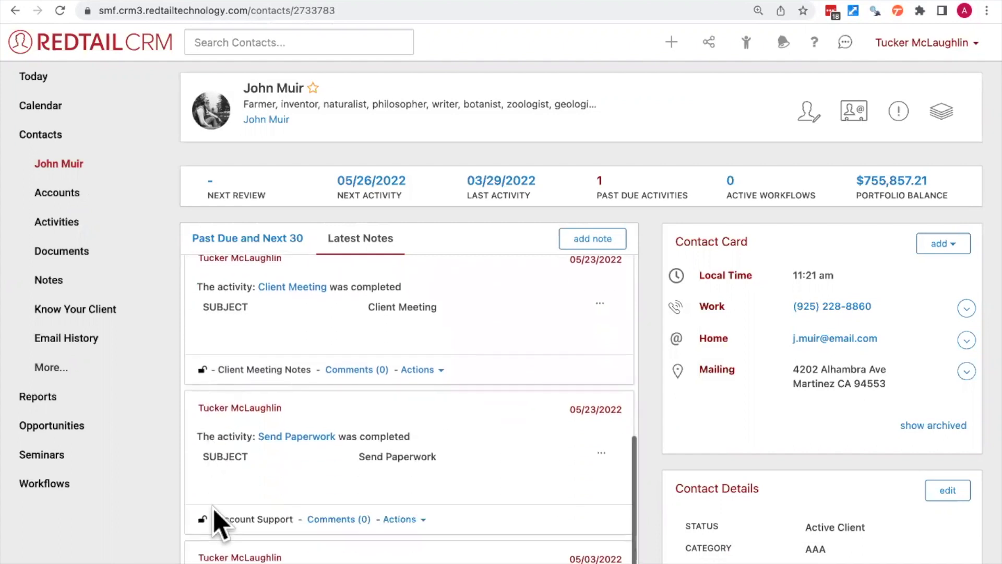
scroll(216, 522, "up", 8)
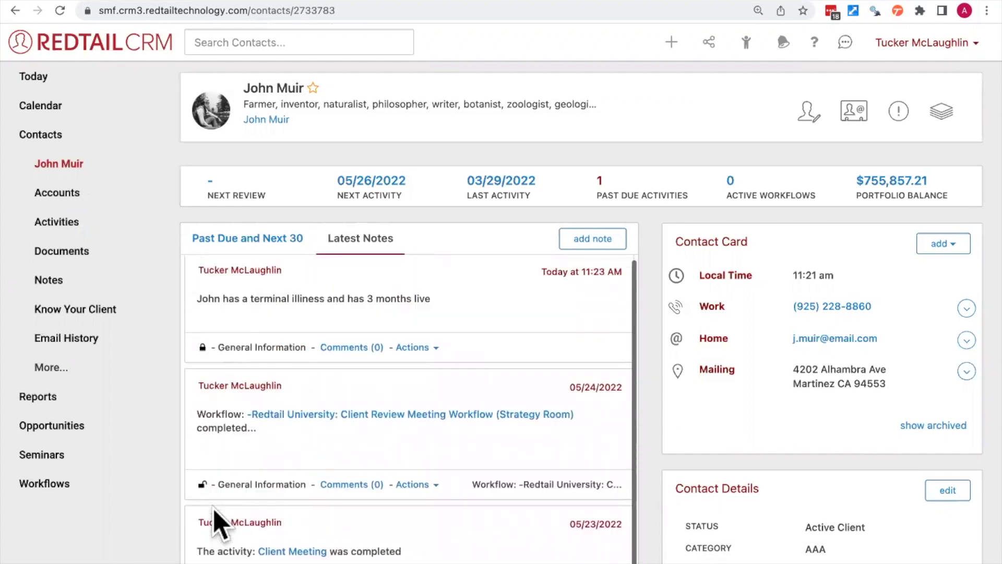
left_click(203, 354)
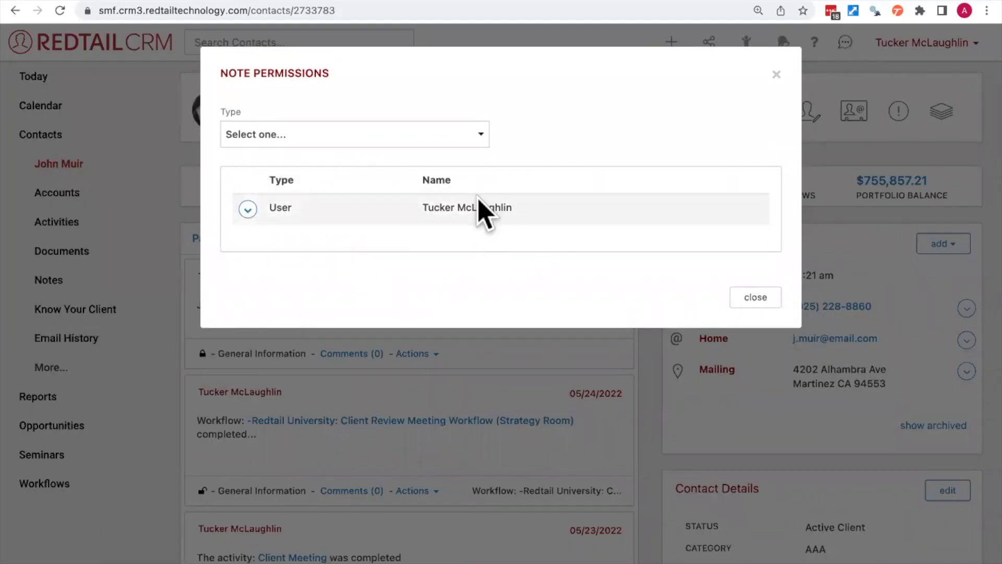
left_click(761, 305)
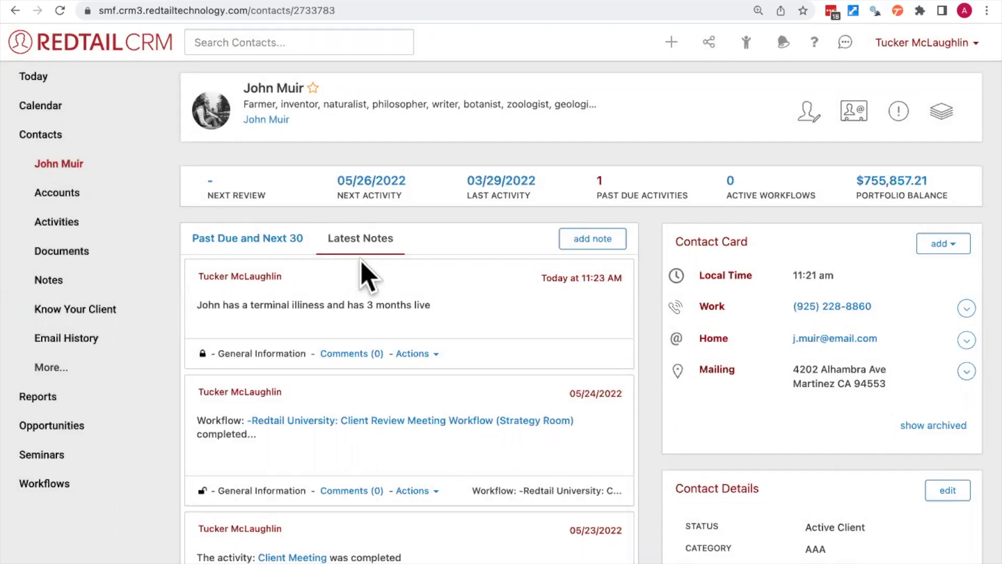
left_click(116, 119)
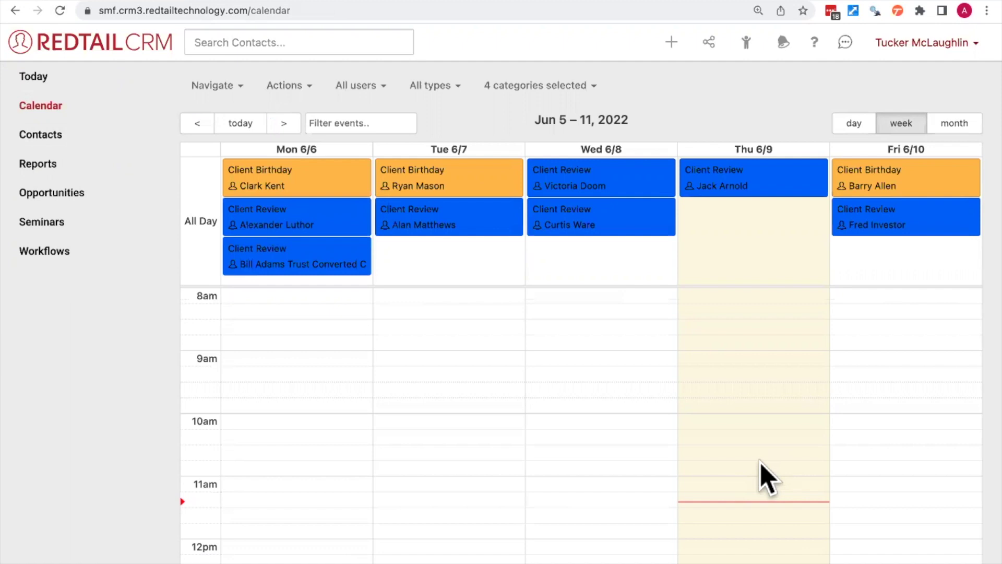
- Create a 'Colon Appt' activity, 06/10/2022 1:00–2:00pm, type Unassigned, category General Information
scroll(767, 478, "down", 3)
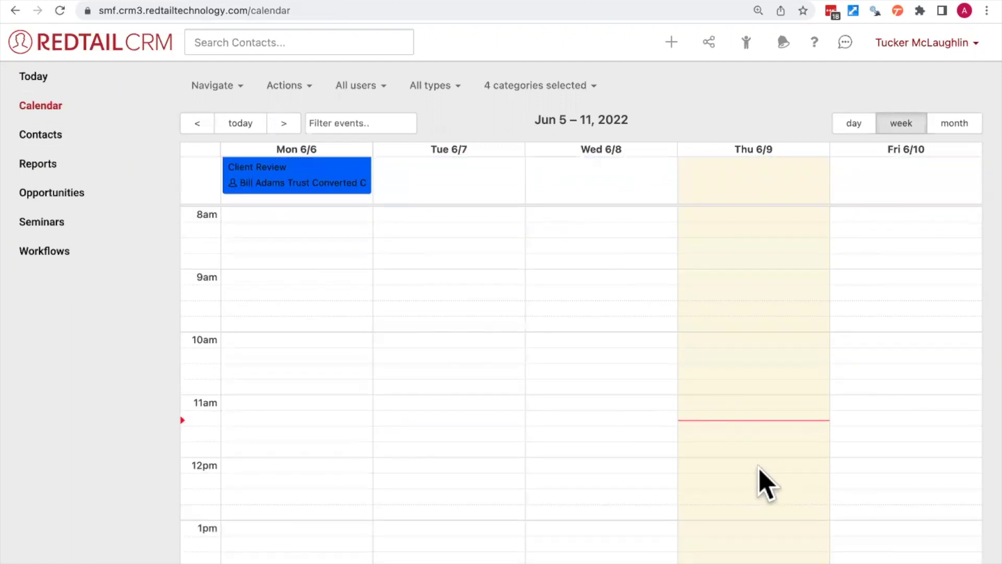
scroll(762, 477, "down", 3)
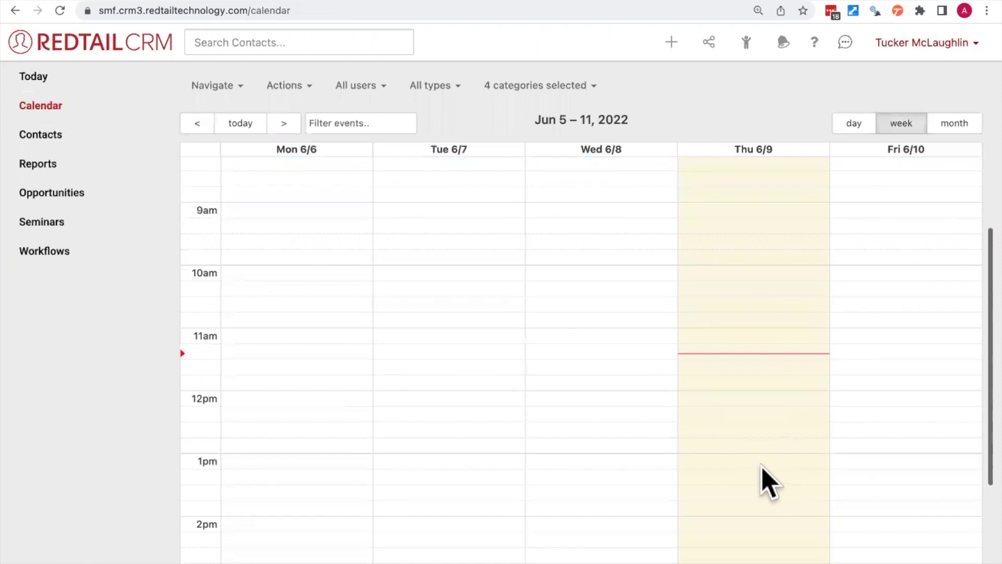
left_click(876, 458)
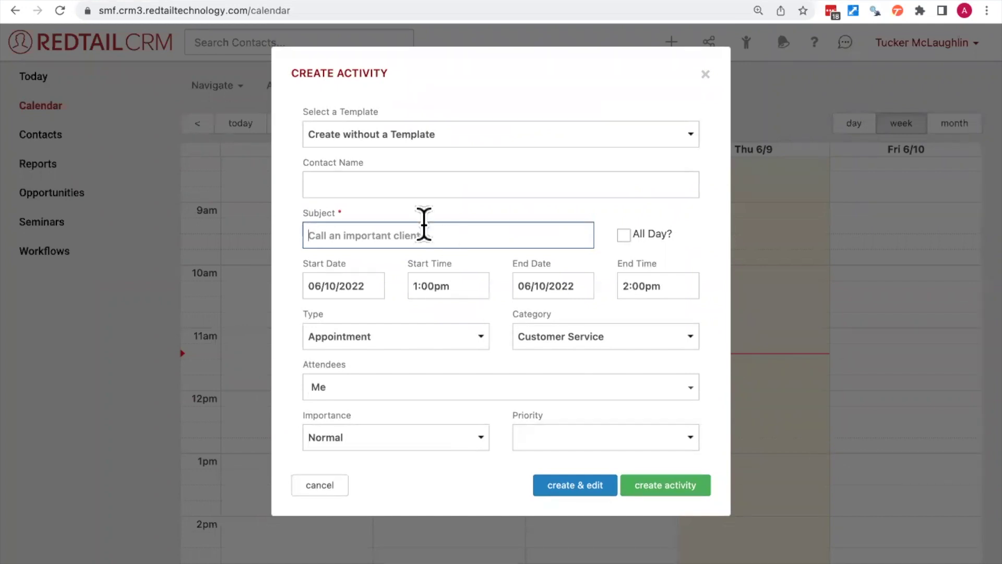
type("Col")
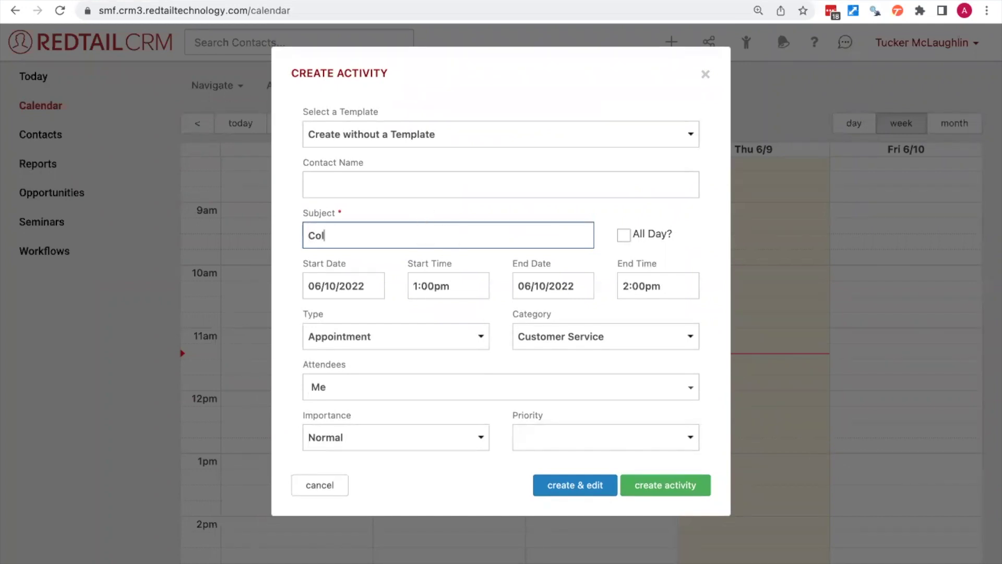
type("on Appt")
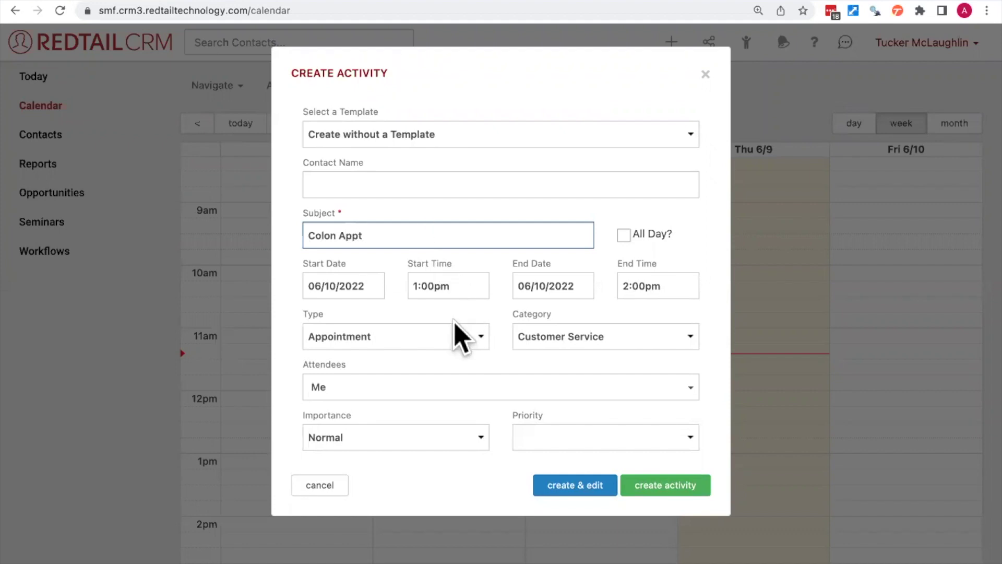
left_click(456, 337)
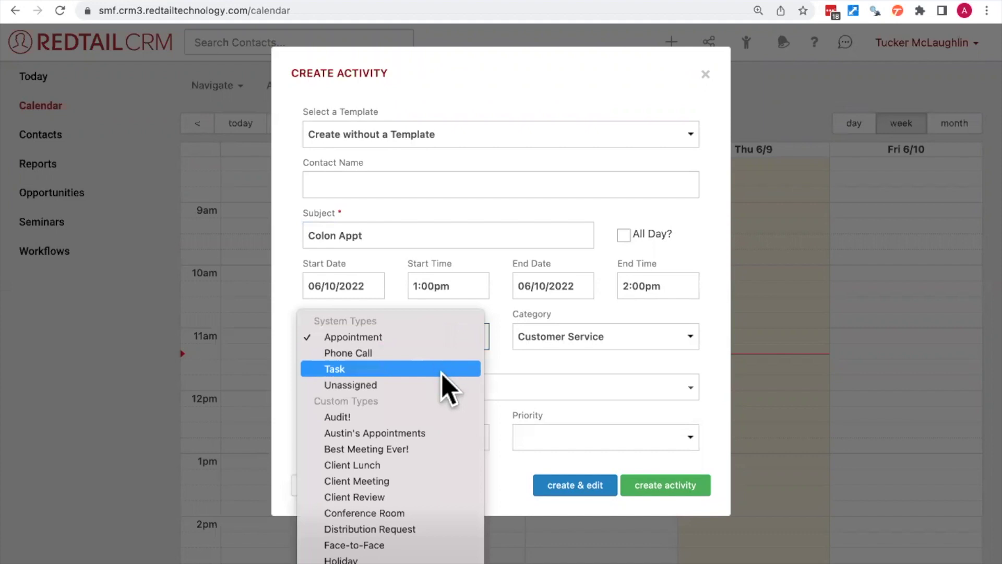
key("Escape")
left_click(552, 342)
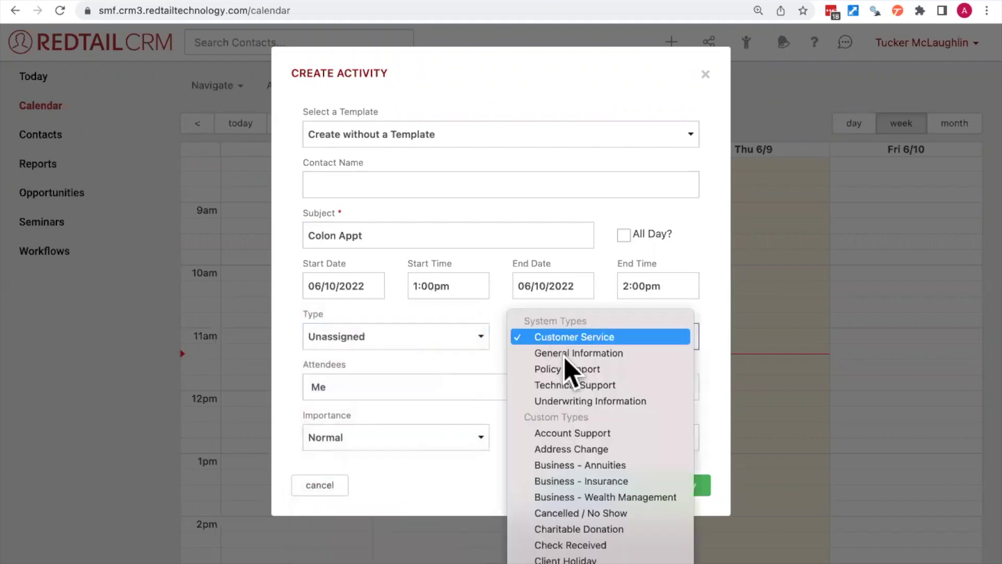
left_click(578, 353)
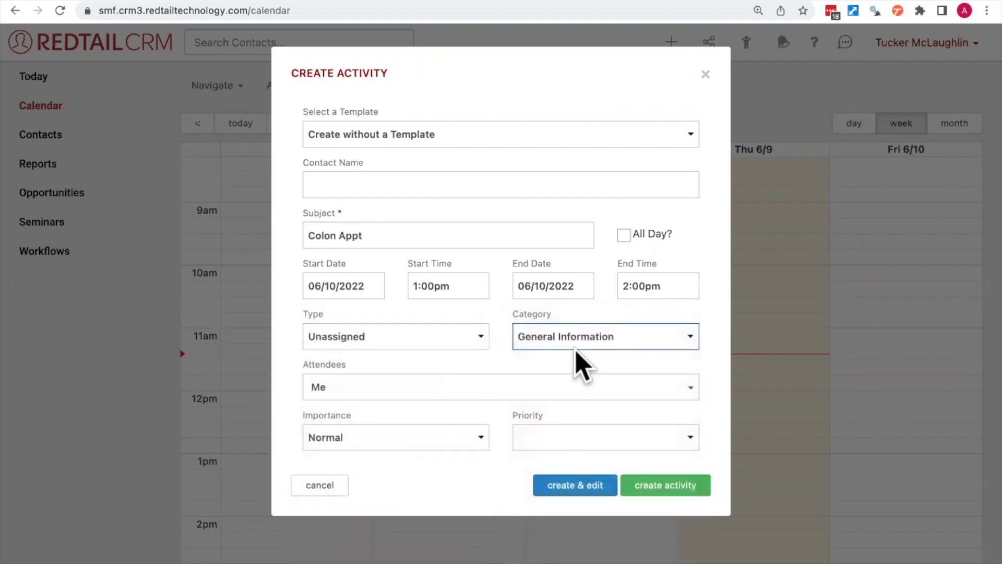
- Create the Colon Appt activity and set its Privacy Options to Only Attendees
left_click(585, 487)
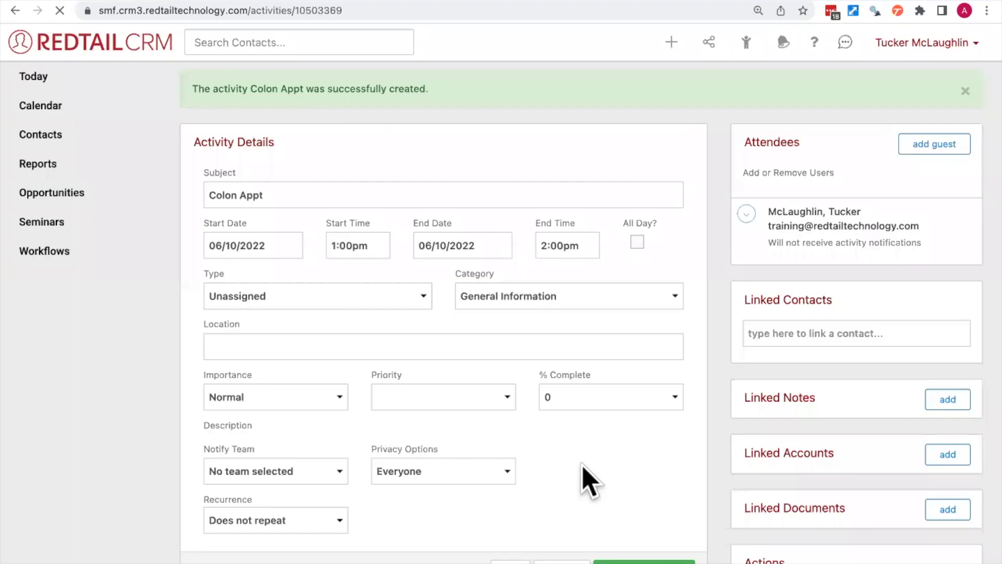
scroll(582, 464, "down", 5)
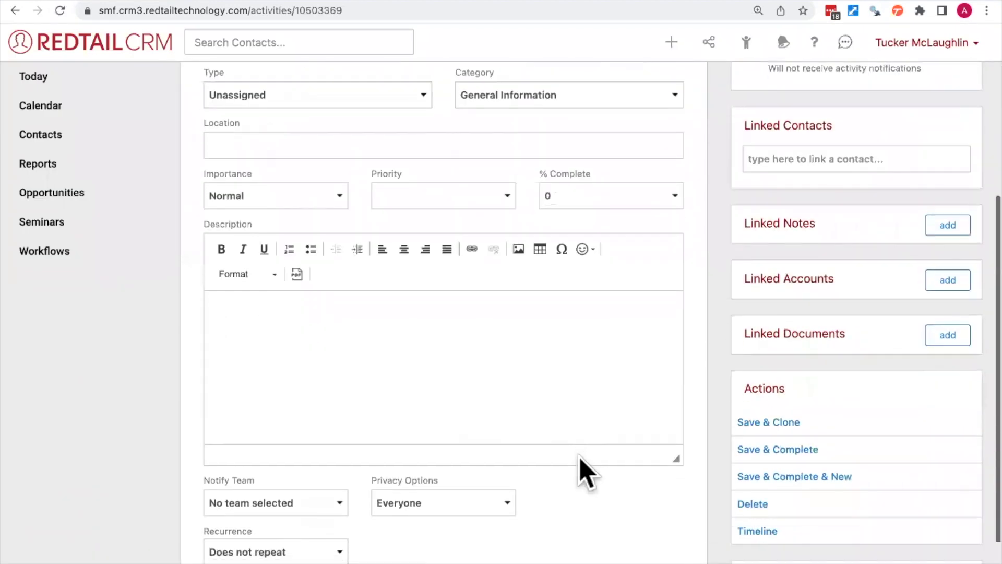
left_click_drag(369, 412, 442, 424)
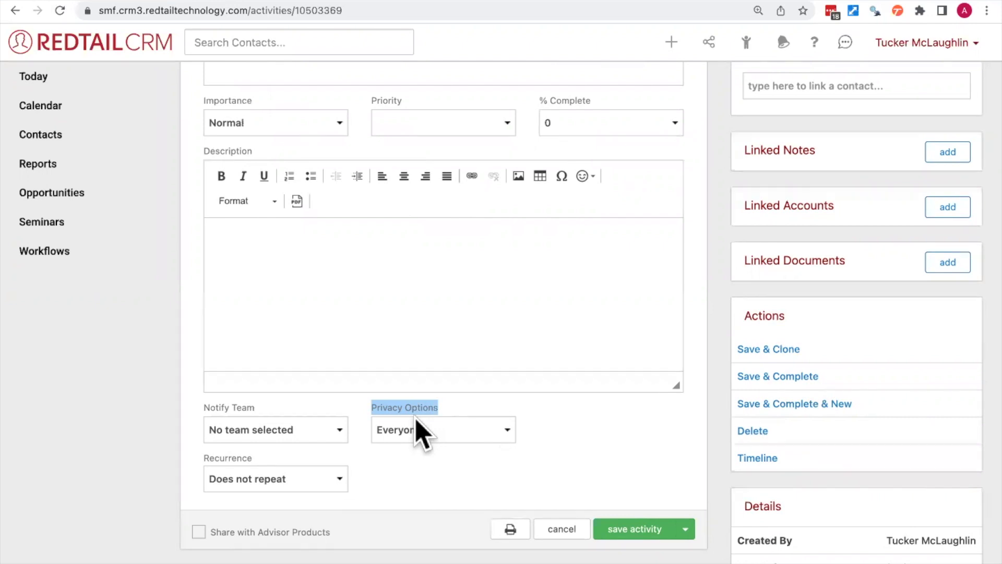
left_click(488, 431)
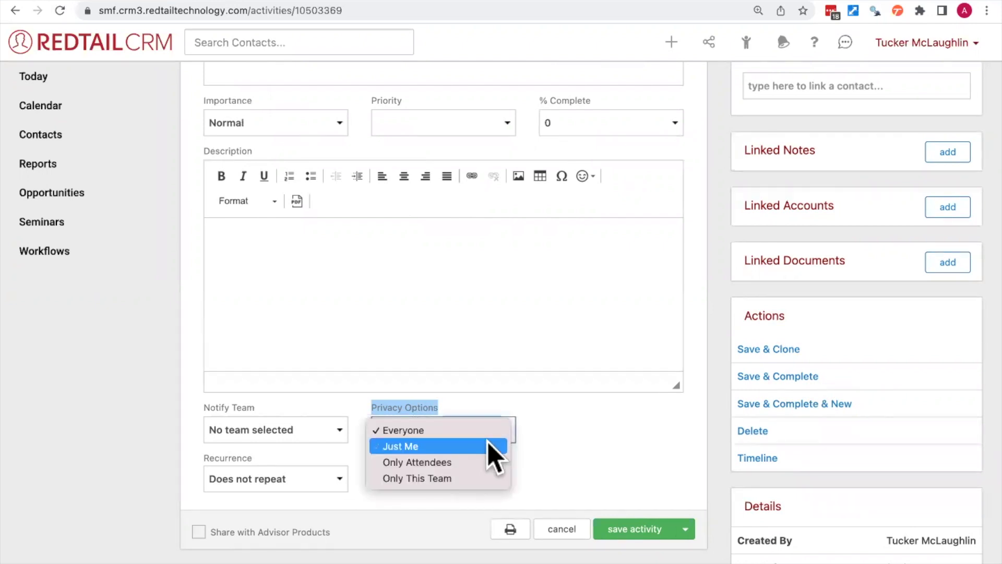
left_click(489, 446)
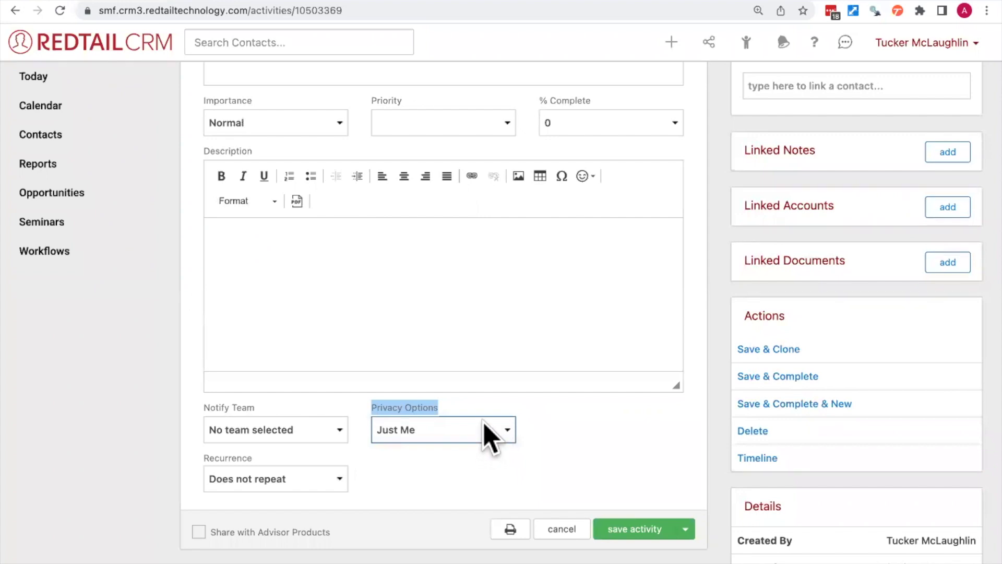
left_click(483, 421)
key("Escape")
key("Down")
scroll(611, 416, "up", 1)
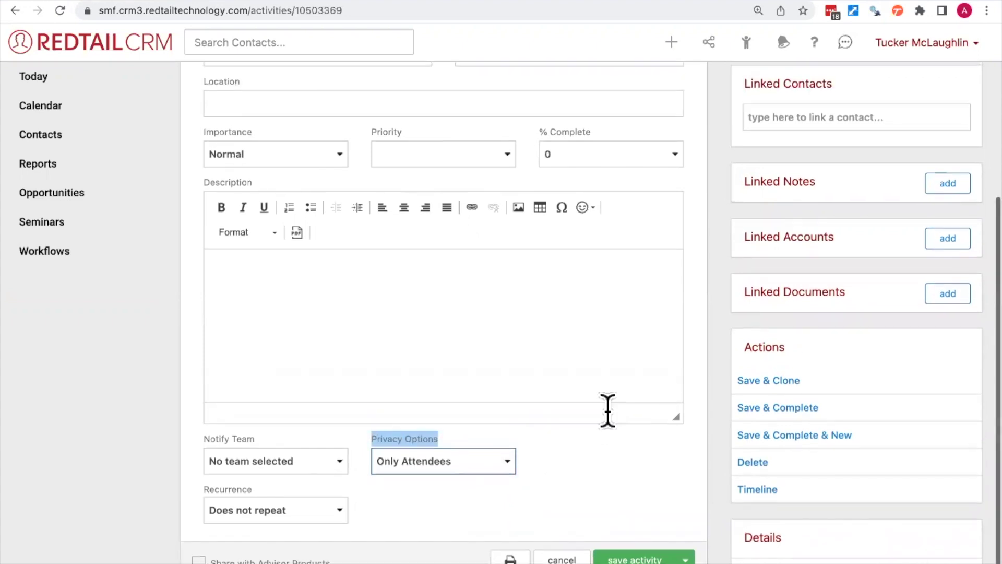
scroll(608, 410, "up", 4)
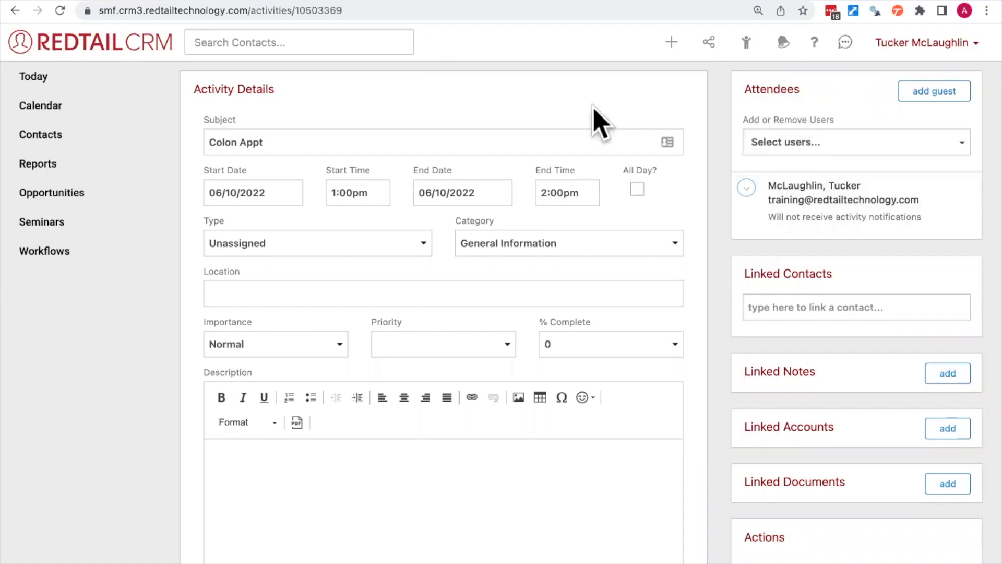
- Check another user in the Attendees list to add them to Colon Appt
left_click(807, 147)
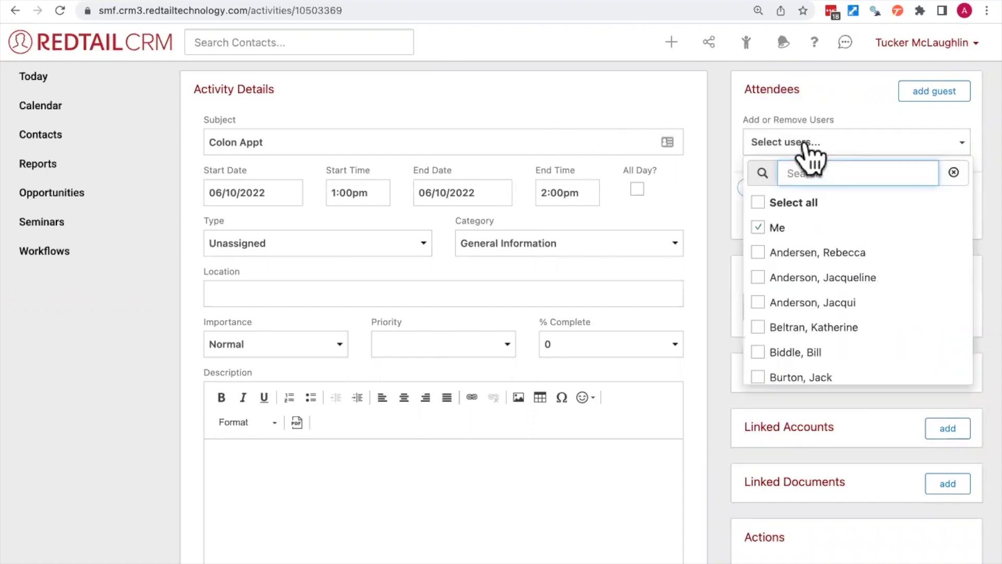
scroll(960, 264, "down", 3)
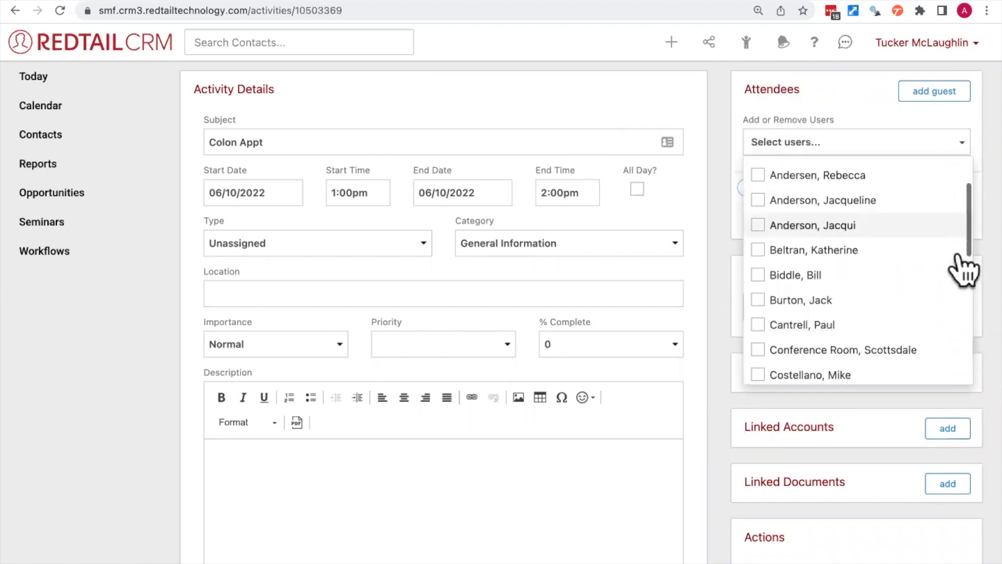
left_click(778, 301)
left_click(729, 242)
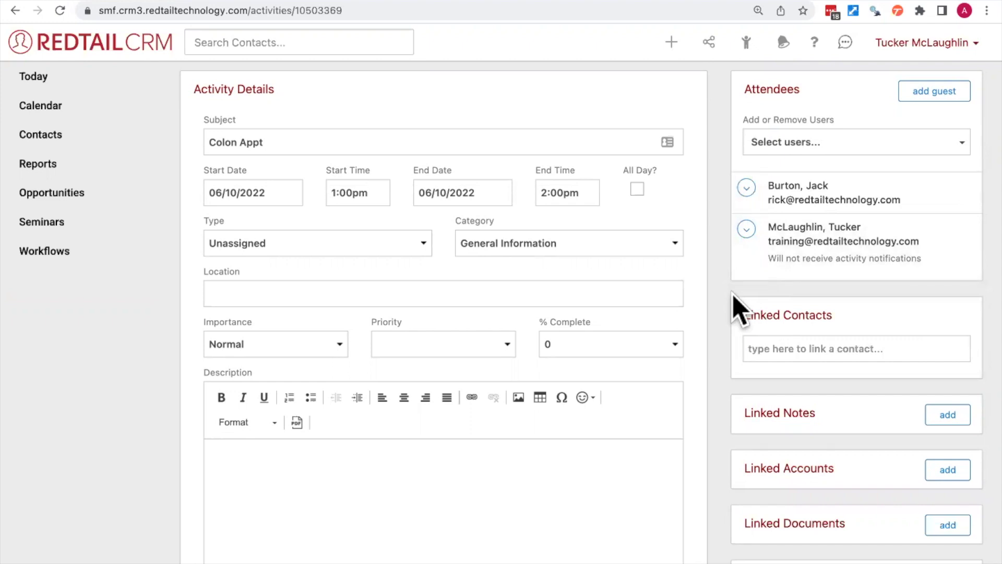
scroll(637, 358, "down", 5)
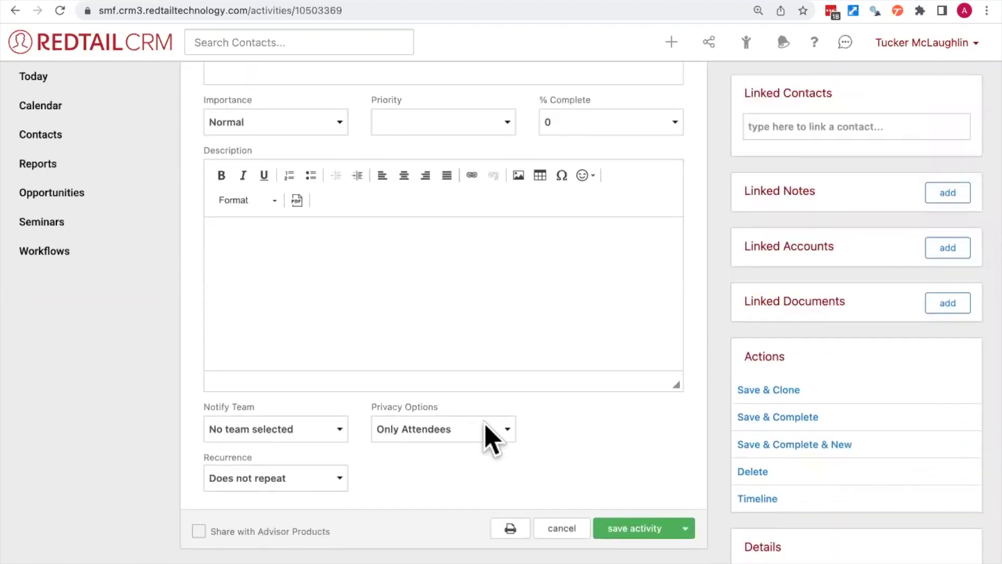
- Set the activity's privacy to Only This Team with the owner's team
left_click(505, 428)
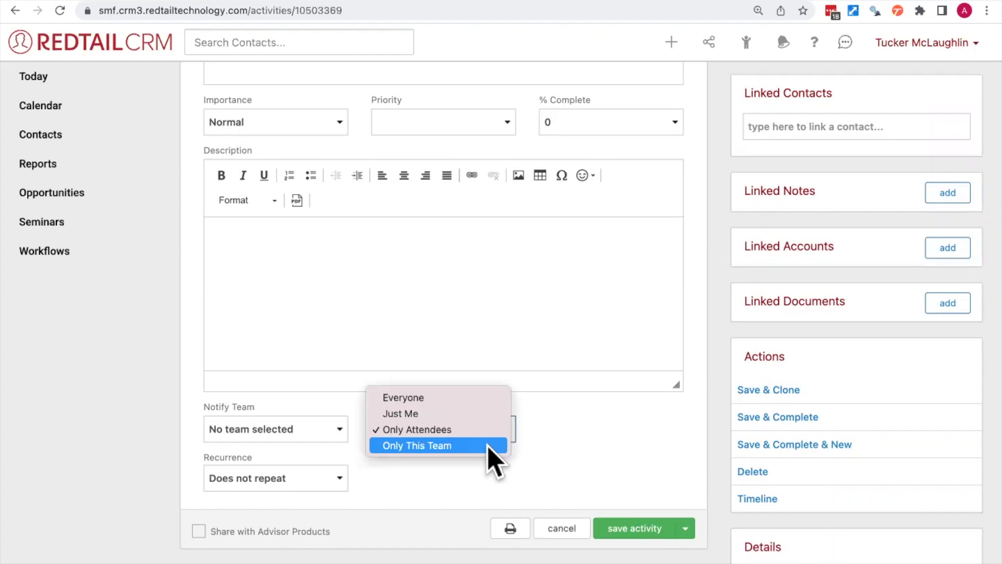
left_click(490, 445)
left_click(597, 442)
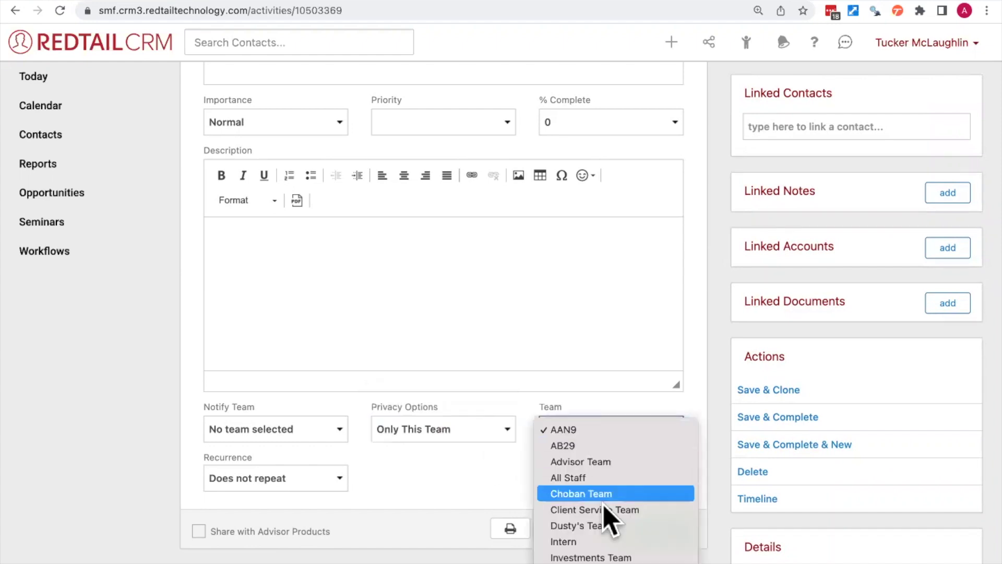
scroll(616, 522, "down", 5)
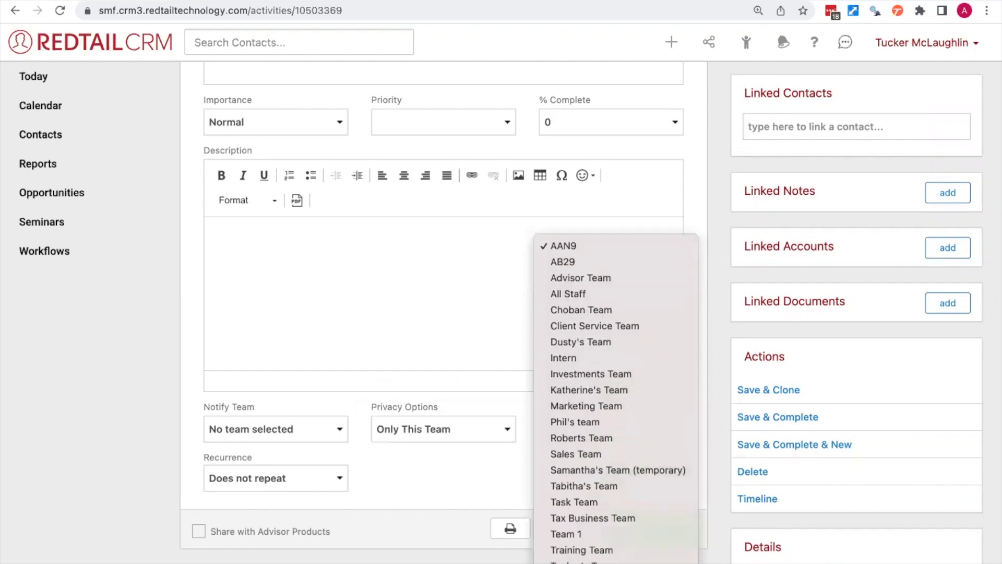
scroll(616, 548, "down", 1)
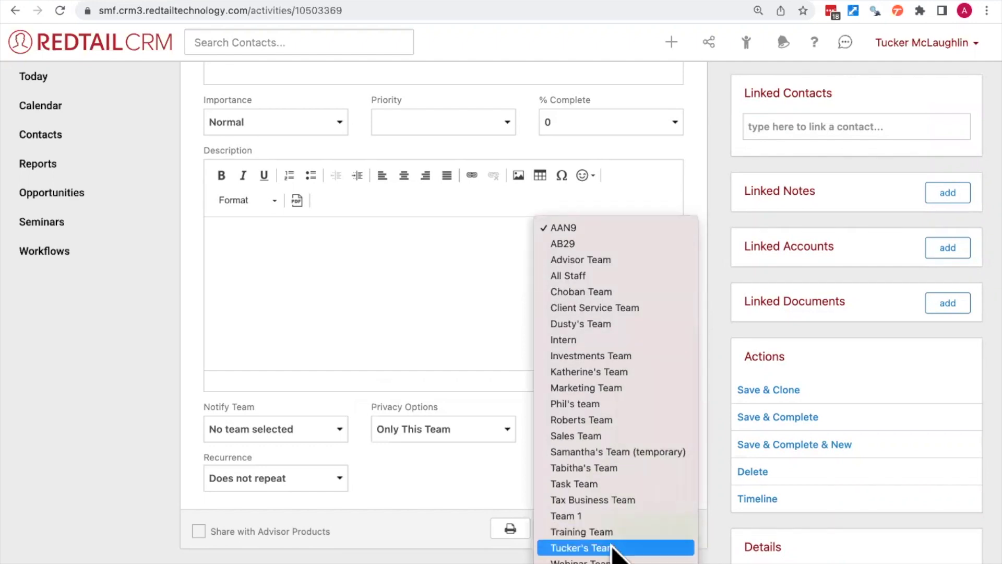
left_click(615, 548)
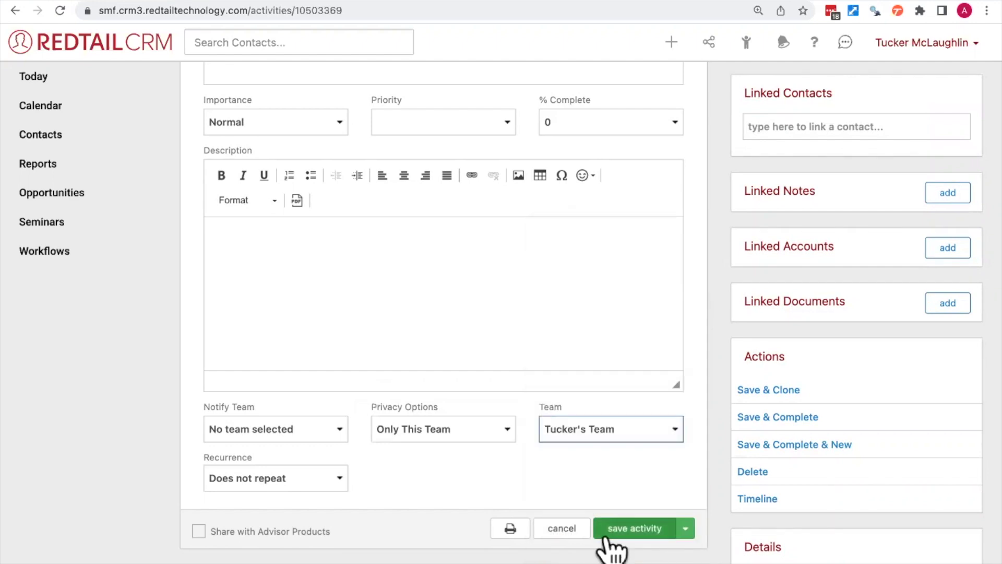
- Change the privacy to Just Me and save the Colon Appt activity
left_click(479, 428)
left_click(466, 396)
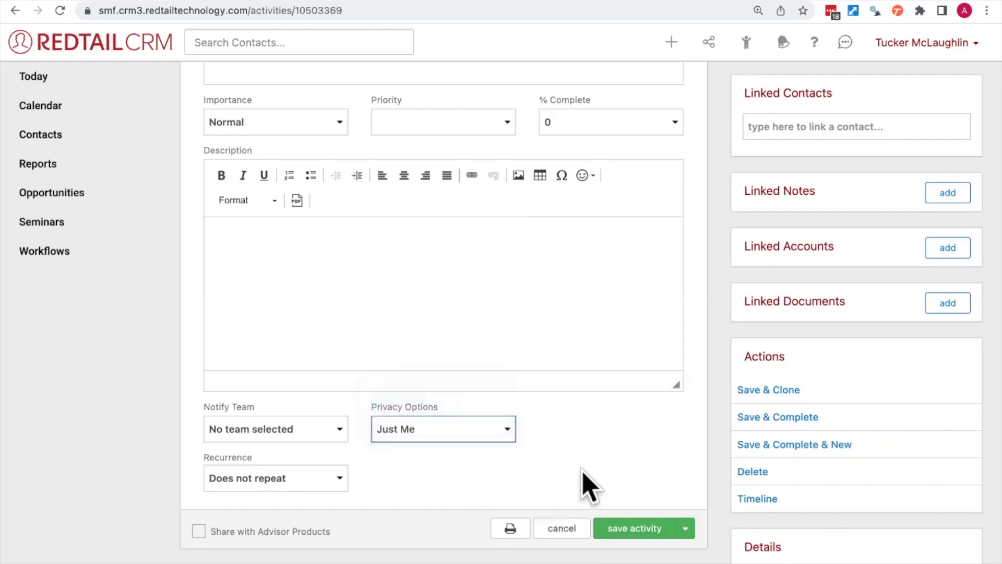
scroll(600, 443, "up", 4)
scroll(600, 438, "down", 4)
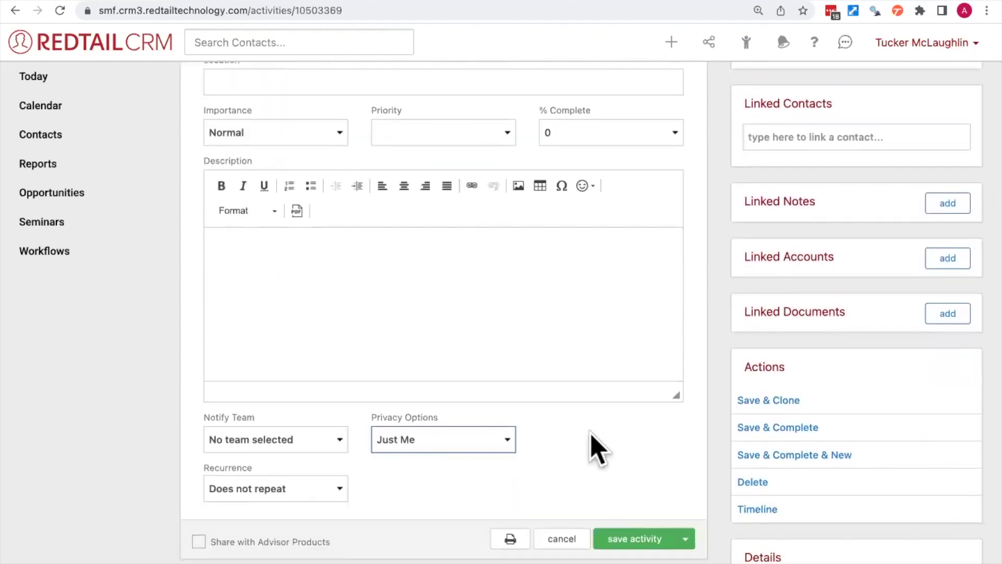
left_click(630, 541)
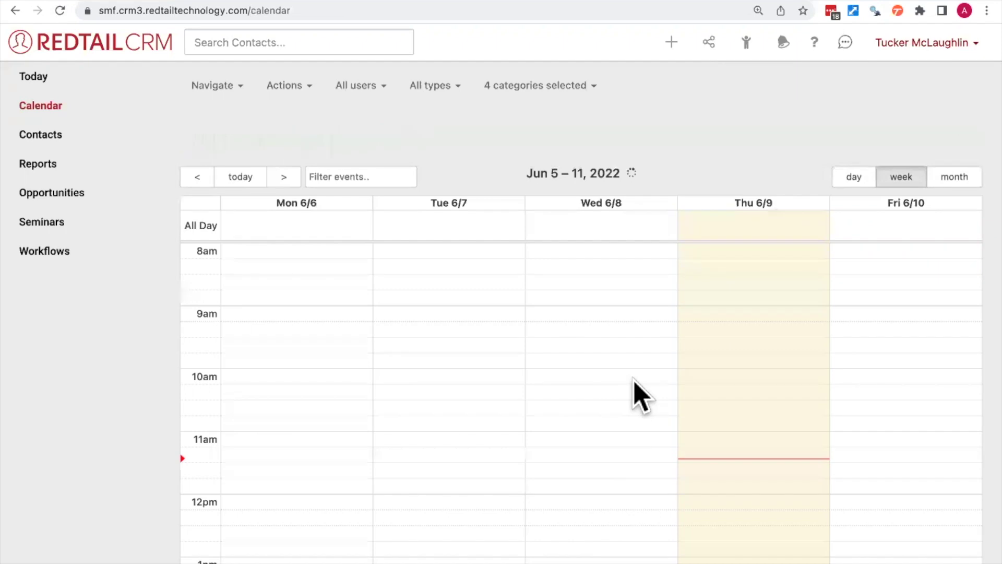
scroll(634, 380, "down", 5)
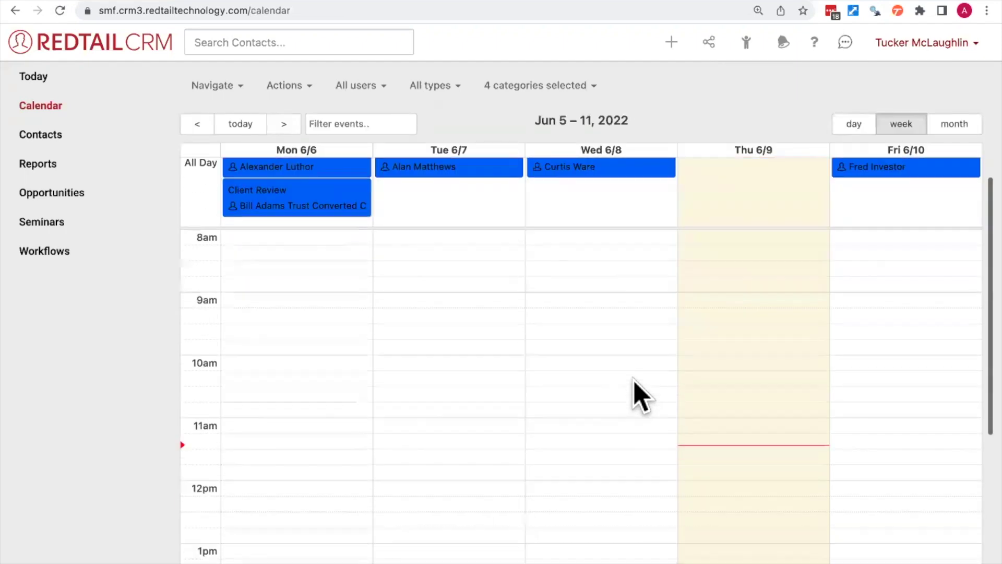
- Select all categories on the week calendar to reveal the Colon Appt, then switch to the other user's browser session
left_click(571, 86)
left_click(546, 118)
left_click(620, 99)
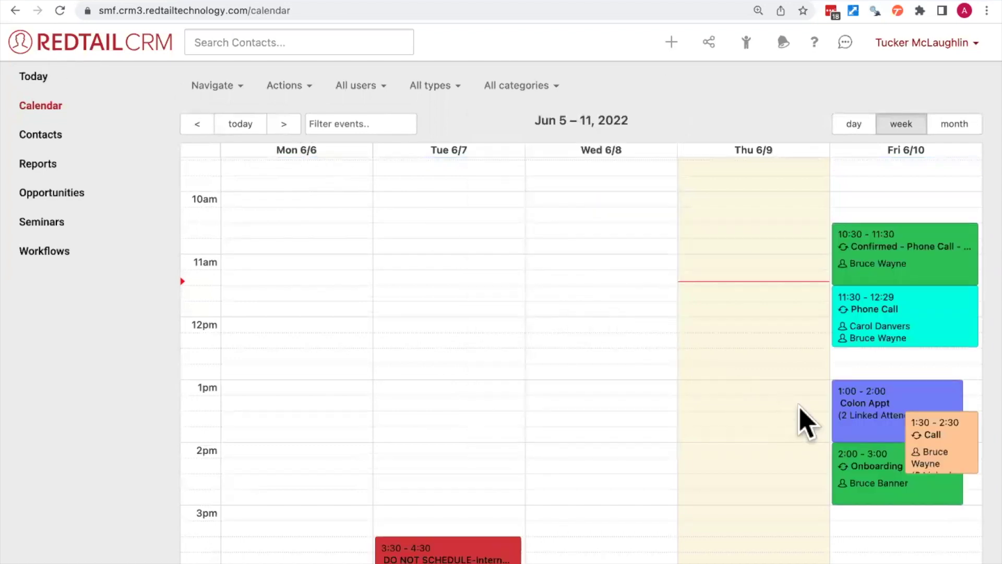
mouse_move(864, 413)
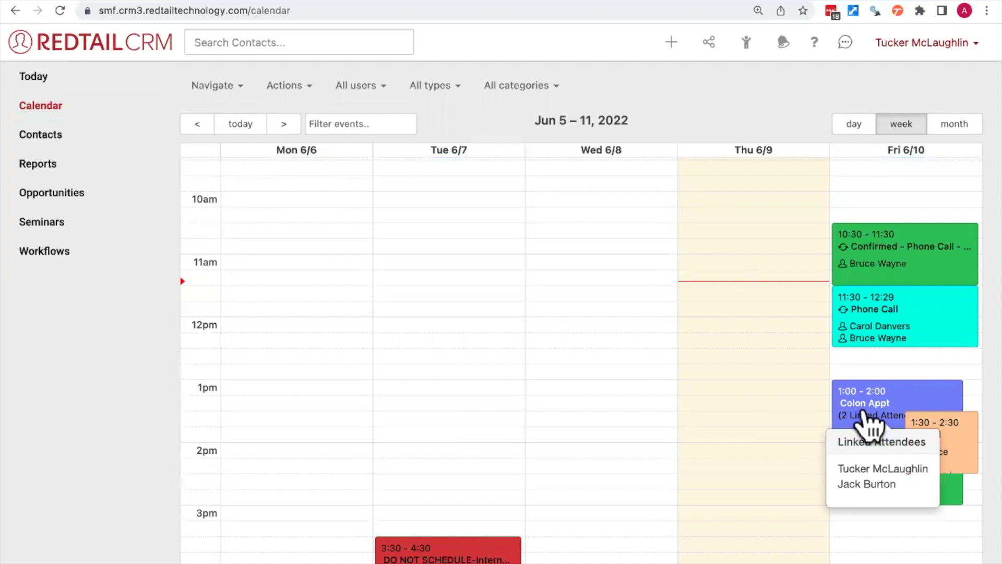
key("ctrl+Right")
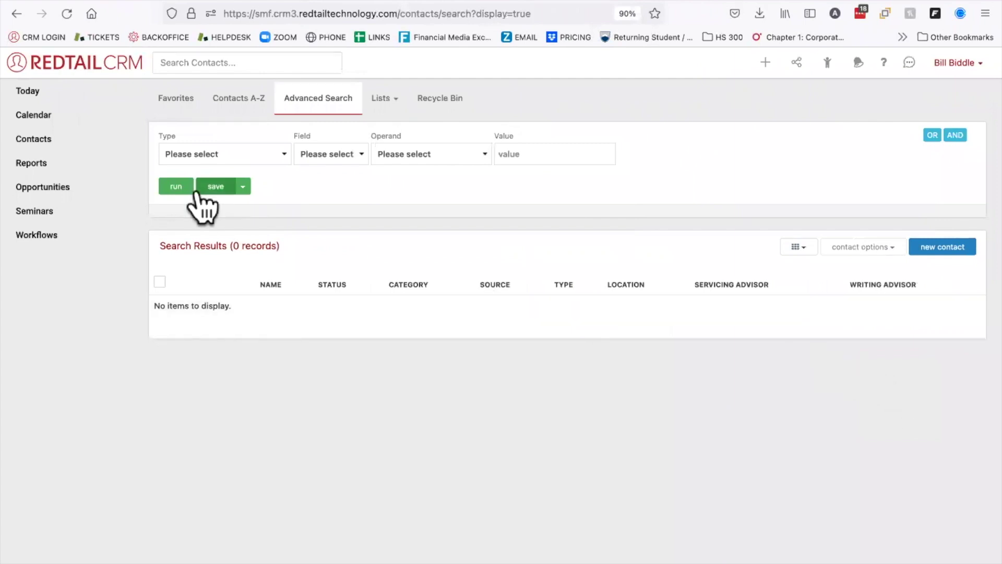
- Show the current week's calendar filtered to the activity owner's two user entries
left_click(72, 111)
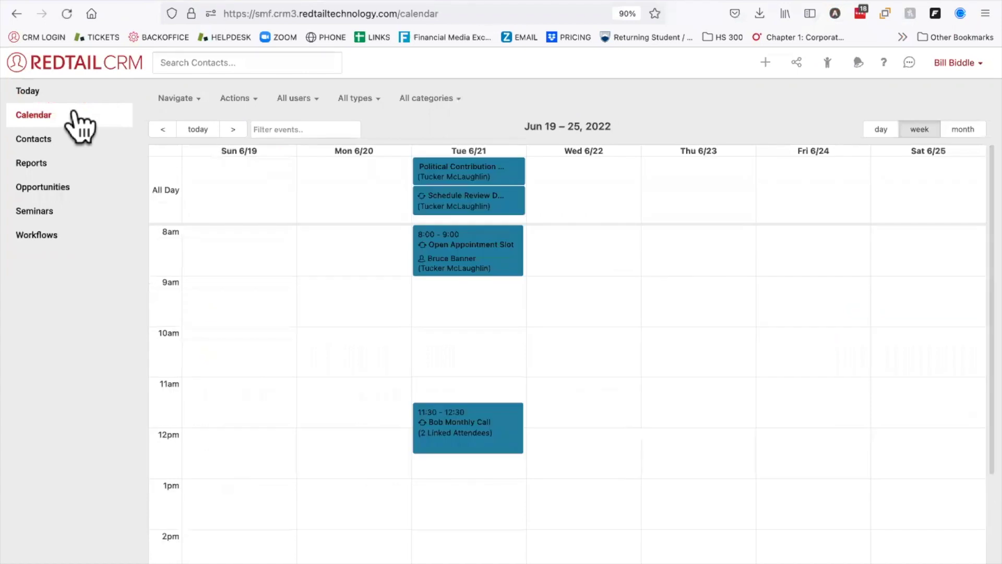
left_click(201, 130)
left_click(302, 108)
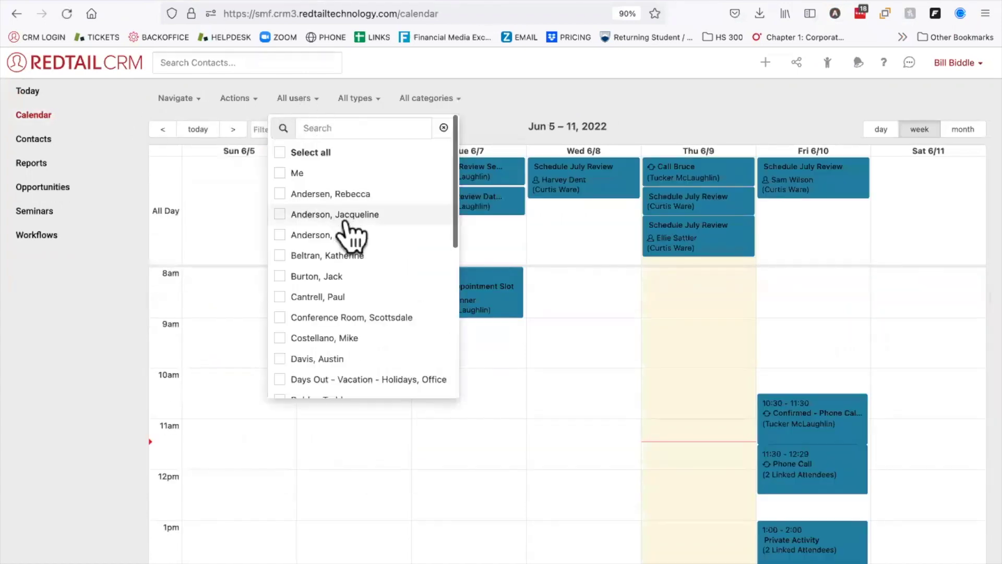
scroll(360, 240, "down", 3)
scroll(364, 245, "down", 5)
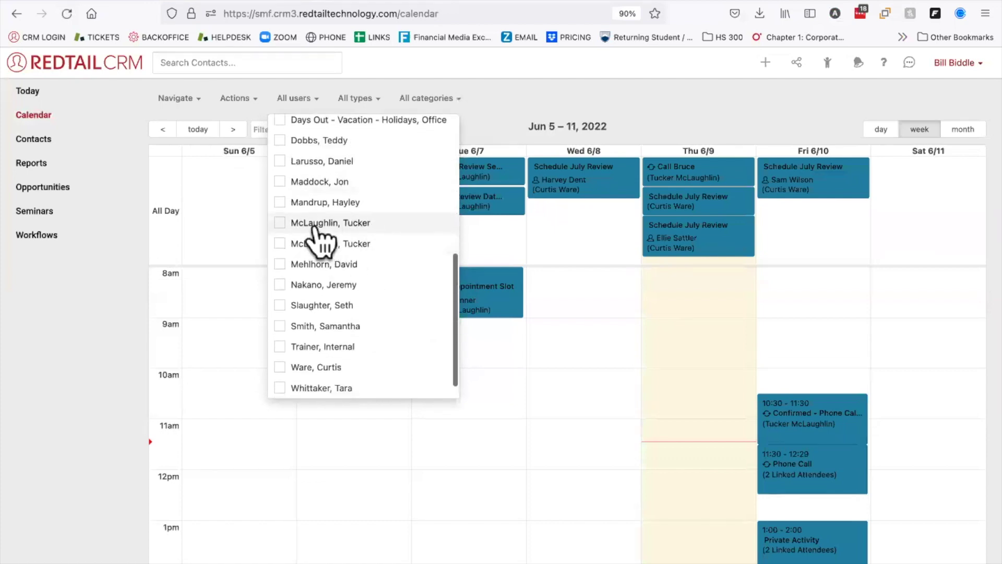
left_click(319, 243)
left_click(320, 244)
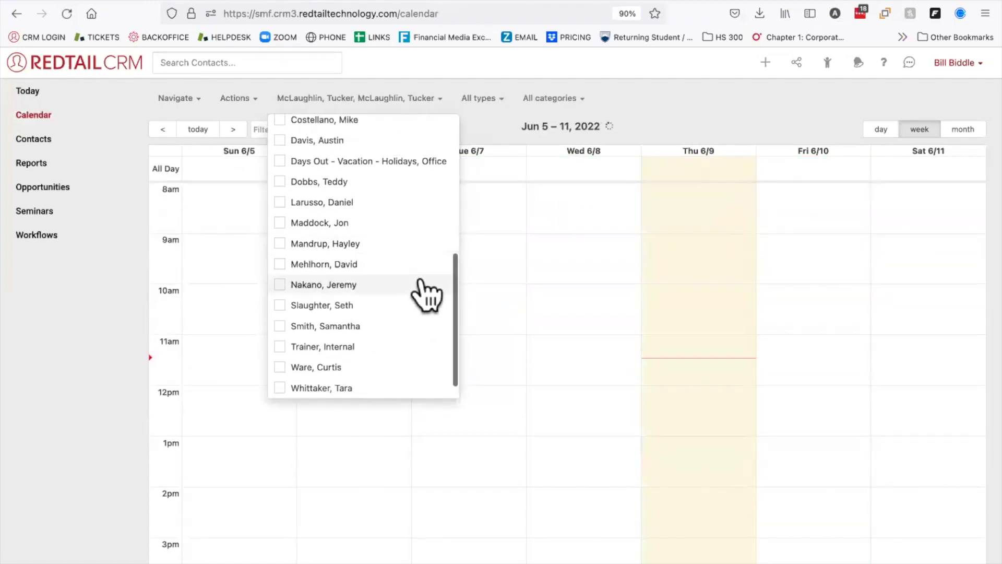
left_click(652, 95)
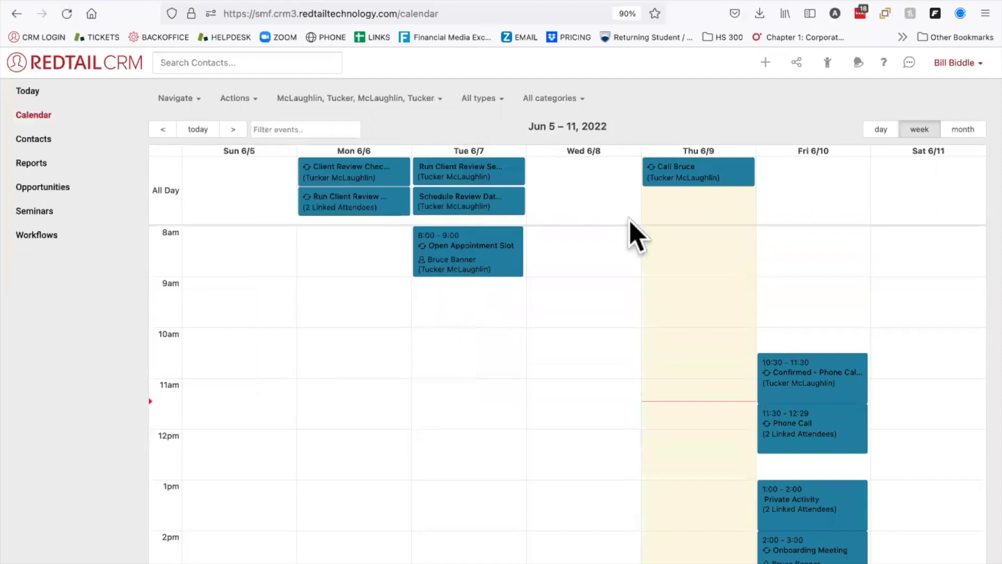
scroll(631, 230, "down", 5)
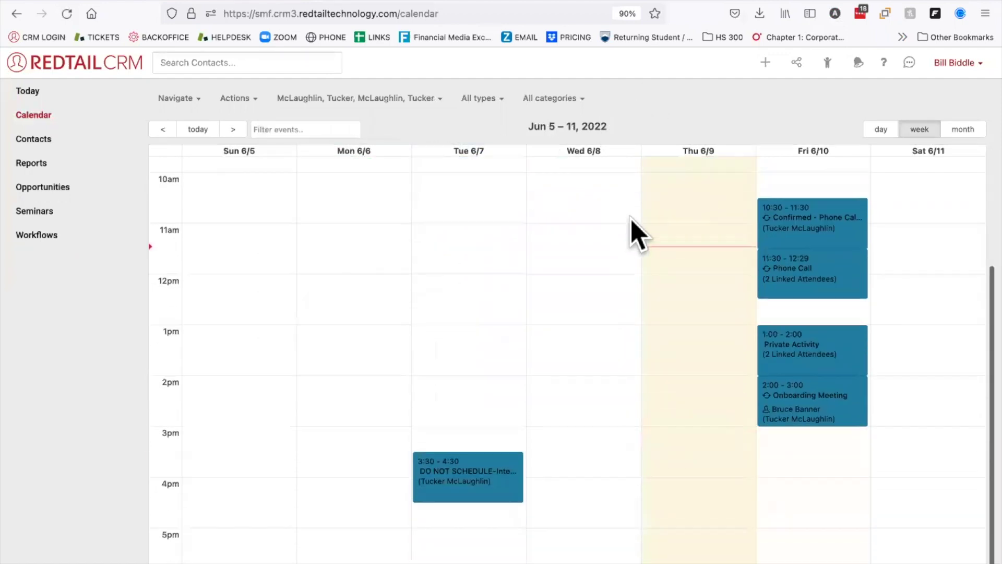
- Set the browser page zoom to 120% and dismiss the accidentally opened new-activity form
left_click(628, 14)
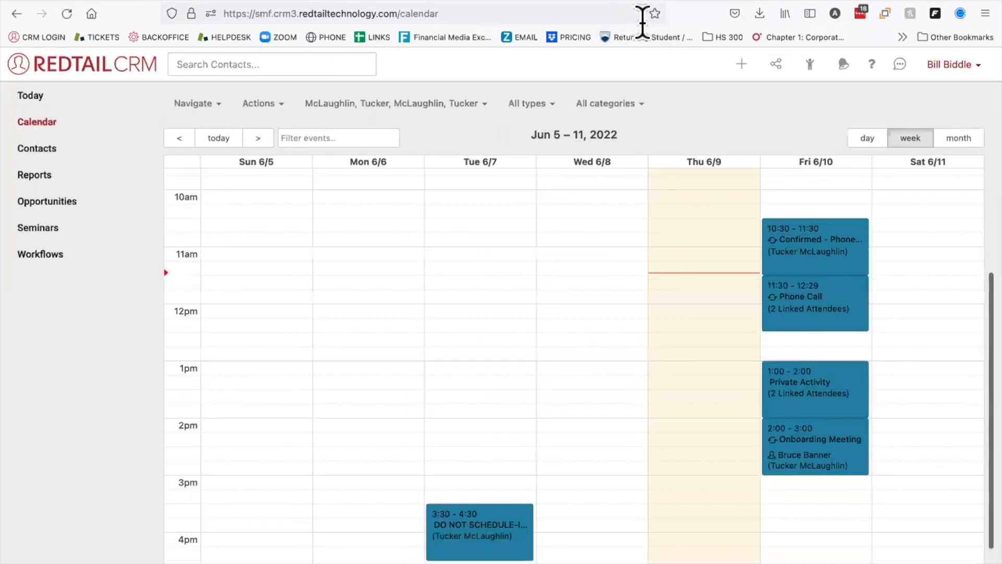
left_click(985, 13)
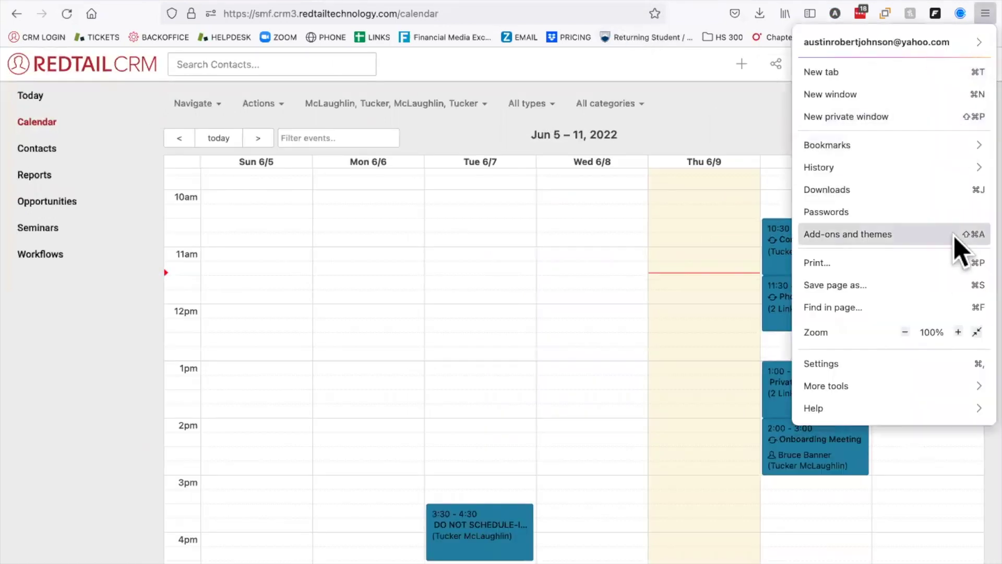
left_click(958, 332)
left_click(958, 332)
left_click(711, 443)
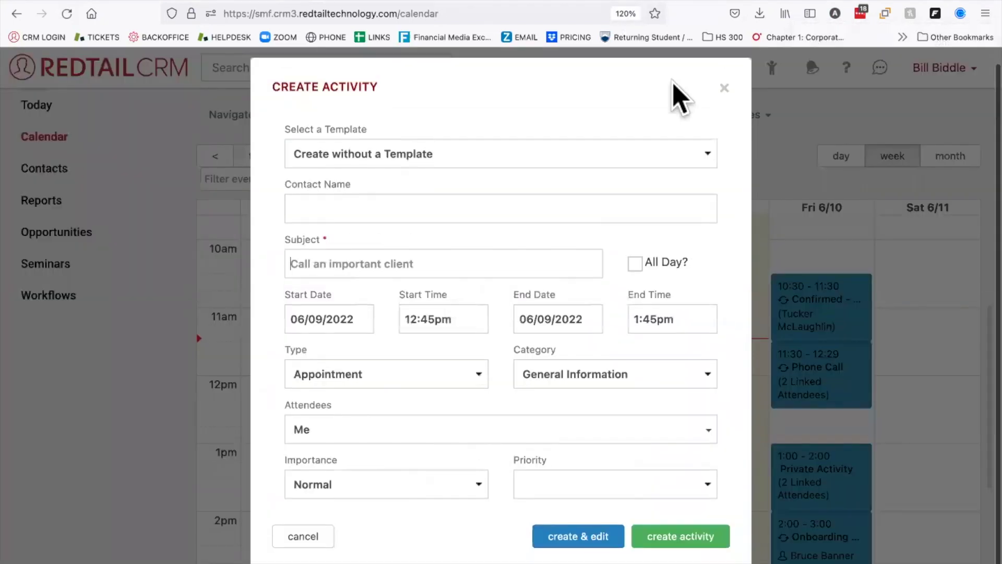
left_click(723, 89)
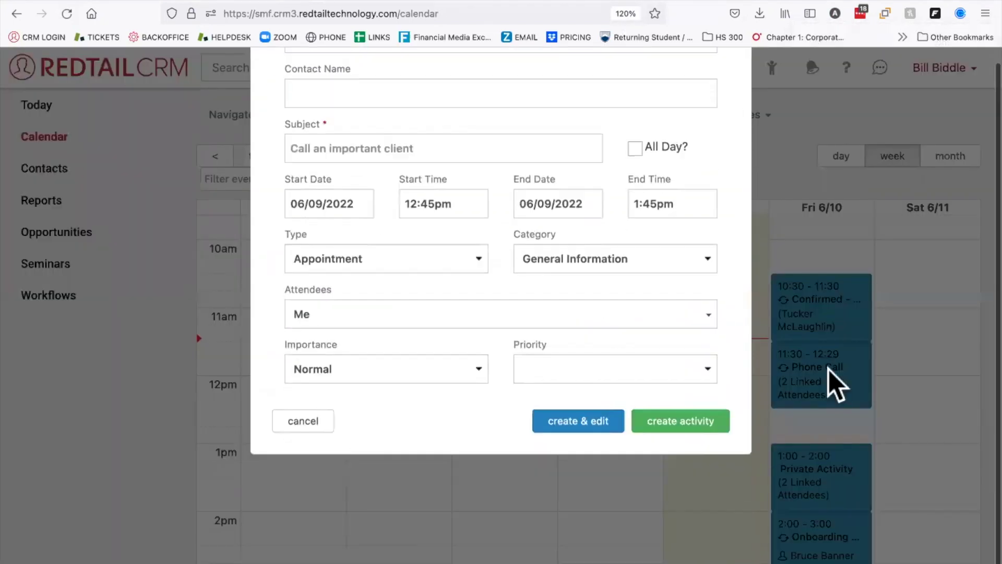
scroll(835, 384, "down", 2)
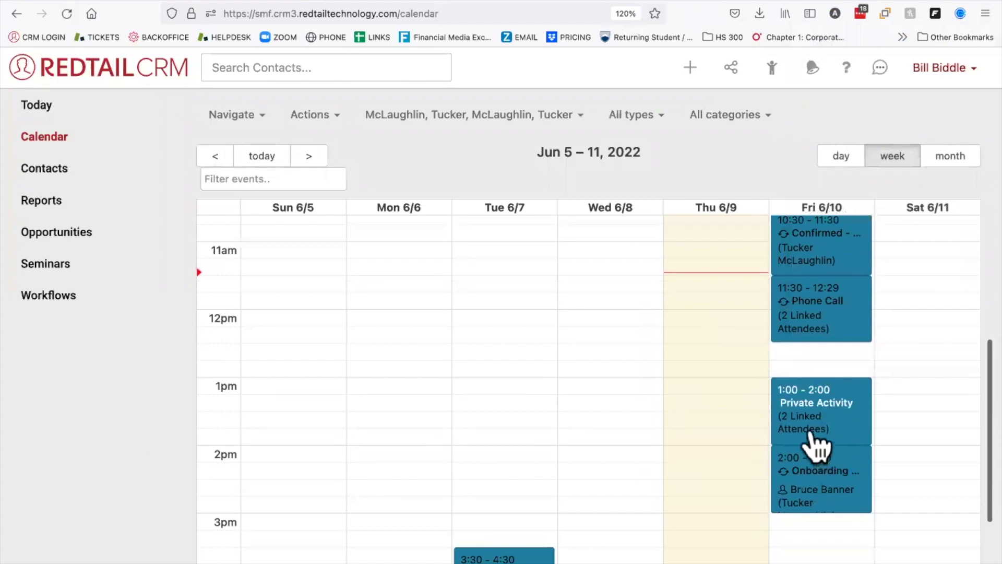
- Try the Friday 1:00 Private Activity, confirm the no-permission message, and dismiss it
mouse_move(816, 441)
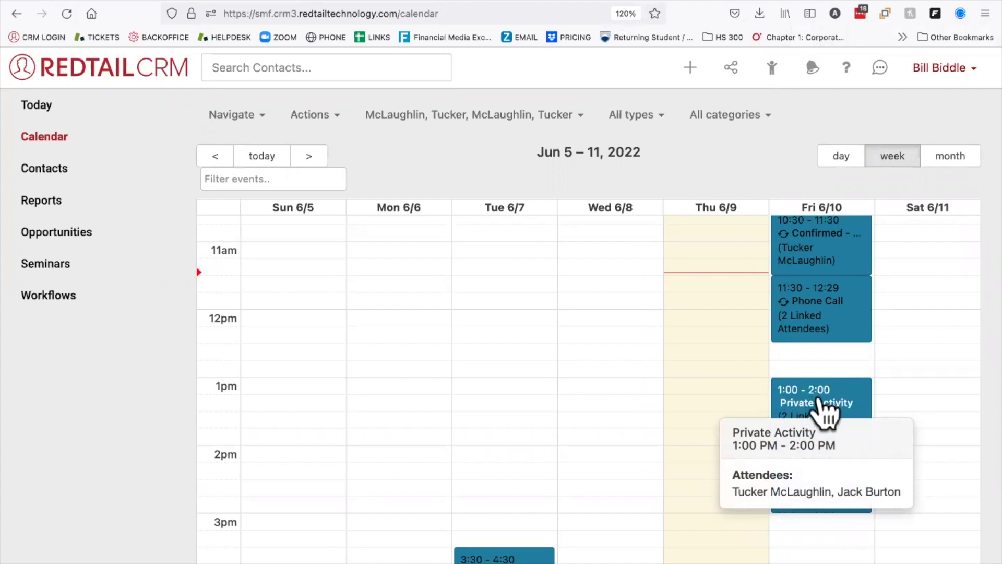
left_click(829, 408)
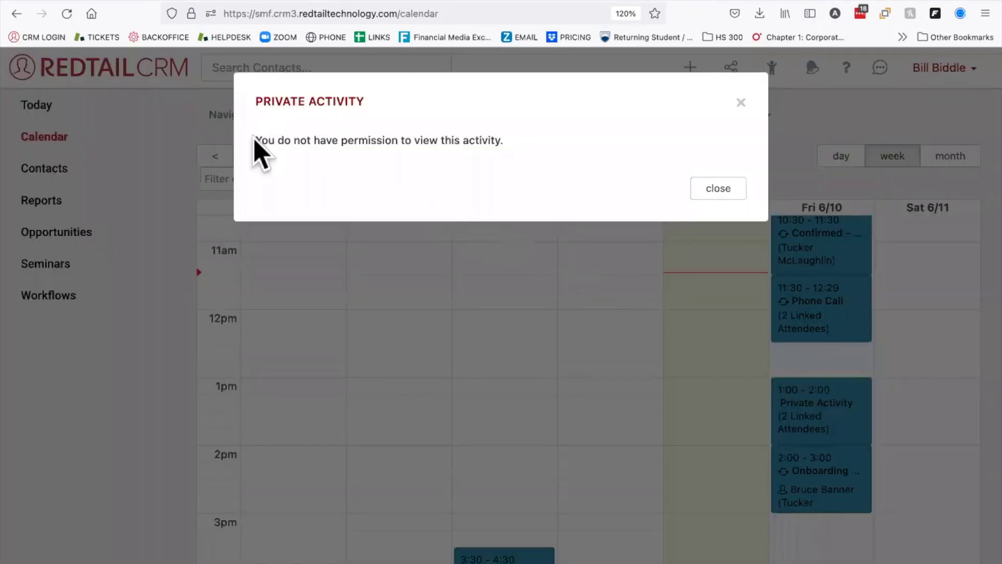
left_click_drag(259, 140, 449, 157)
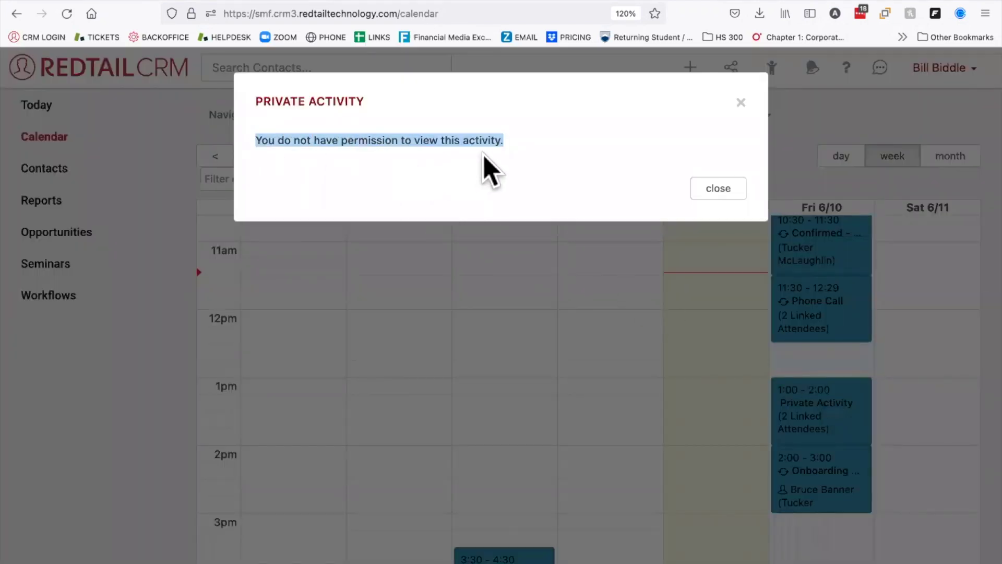
left_click(726, 192)
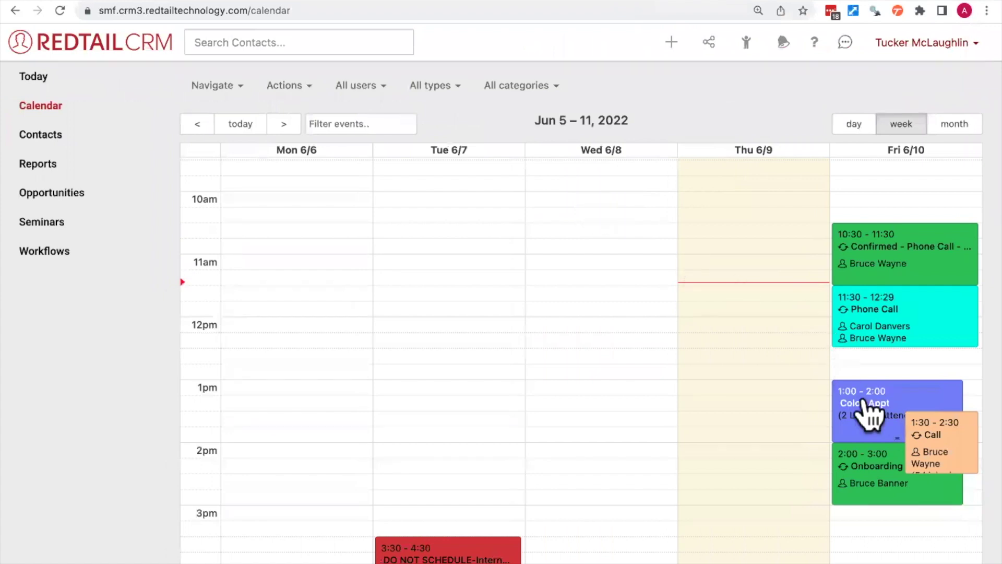
mouse_move(864, 403)
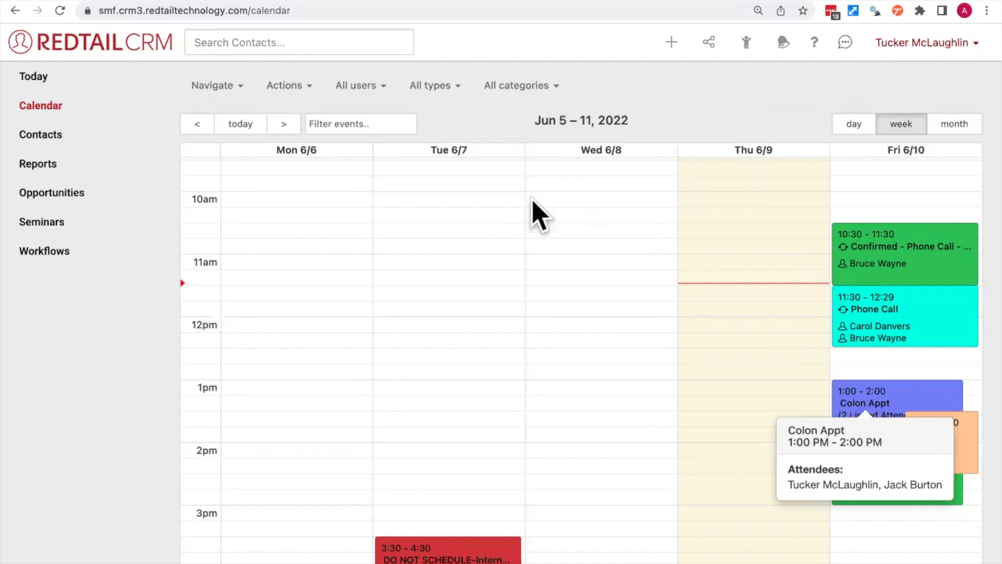
- Open the Opportunities list showing three active opportunities and start a new opportunity
left_click(89, 190)
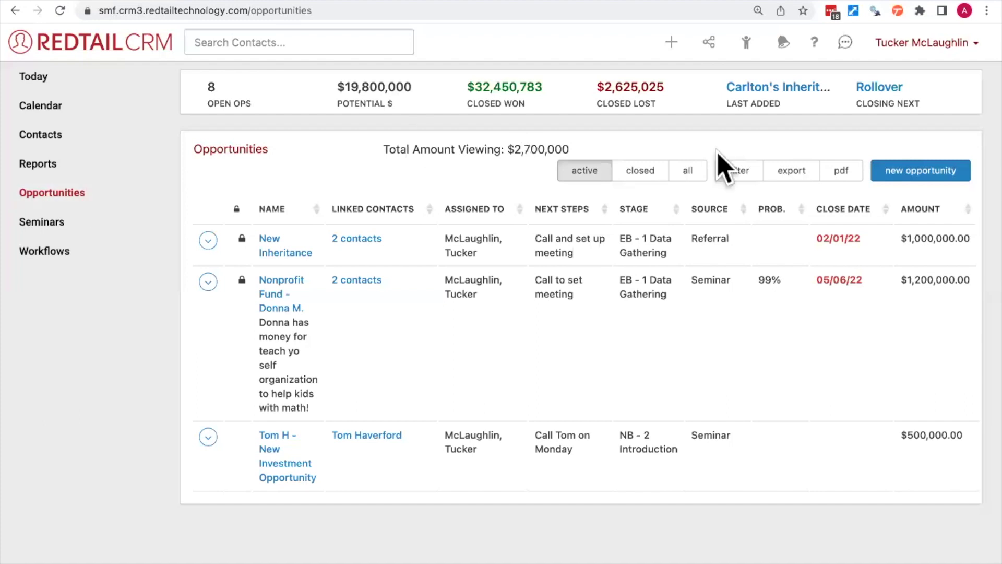
left_click(926, 172)
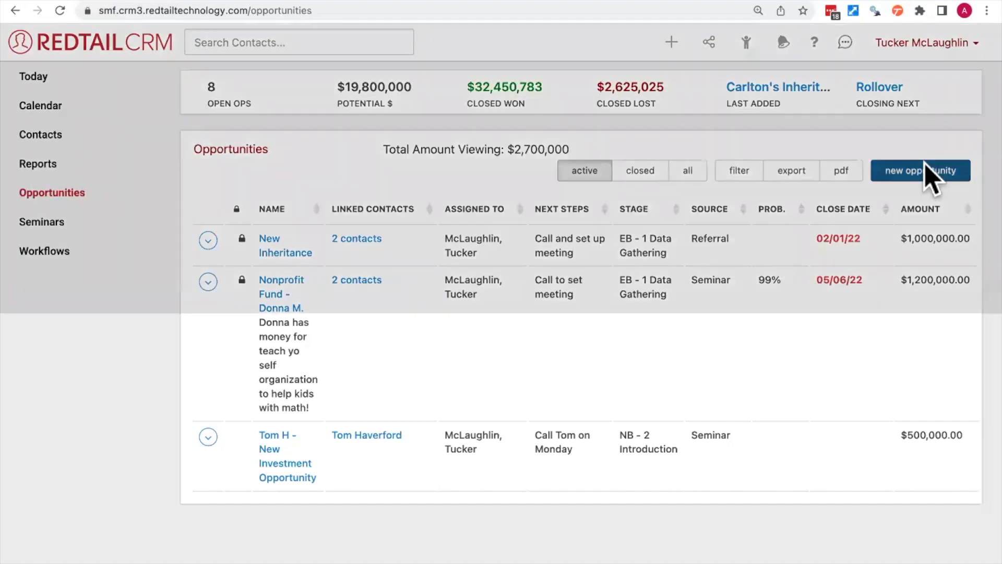
- Name the opportunity with the client's name plus 'Long Term Care Insurance' and describe the client's need for LTC insurance
left_click(544, 139)
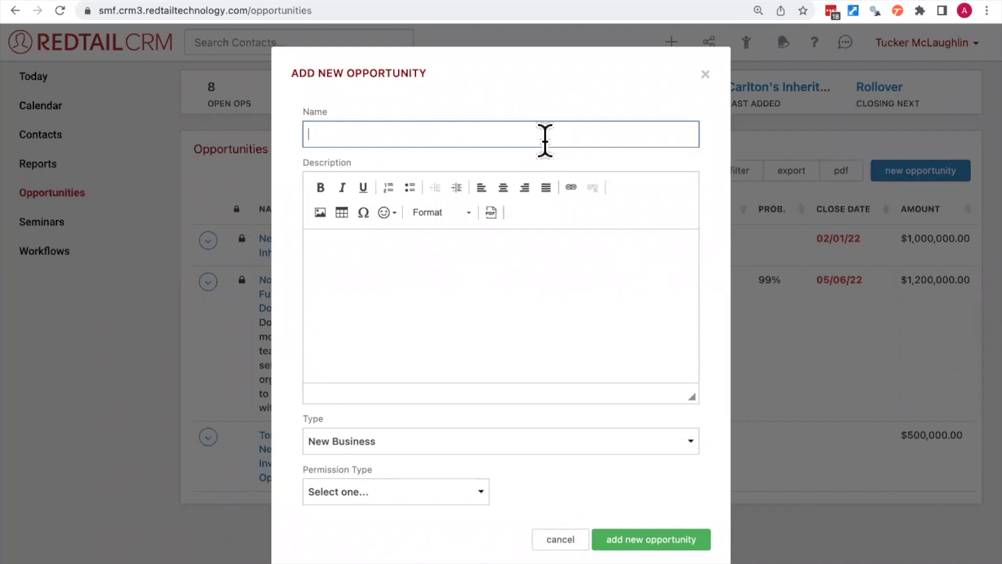
type("John")
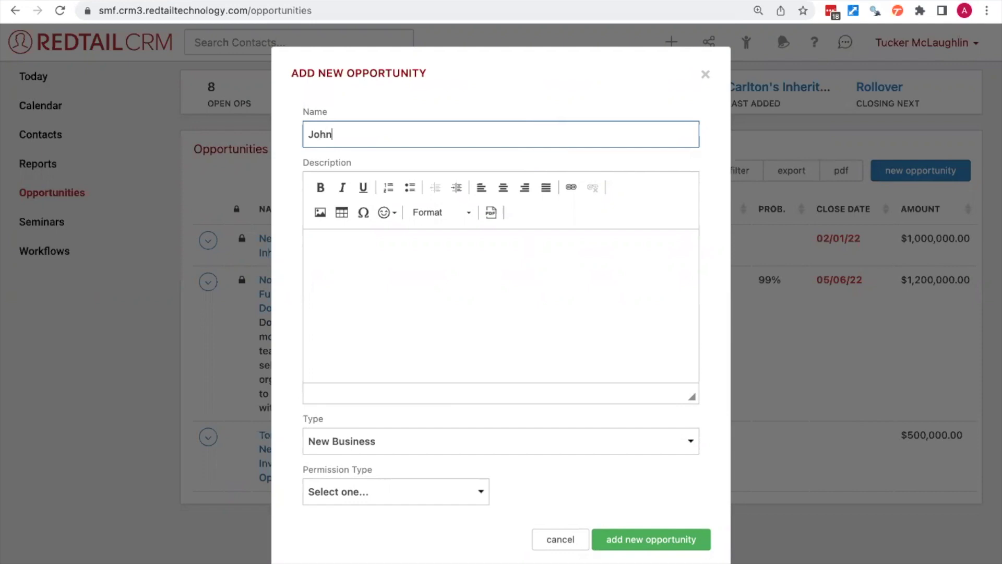
type(" Muir - Long Term Care Insurance")
left_click(507, 330)
type("John is ")
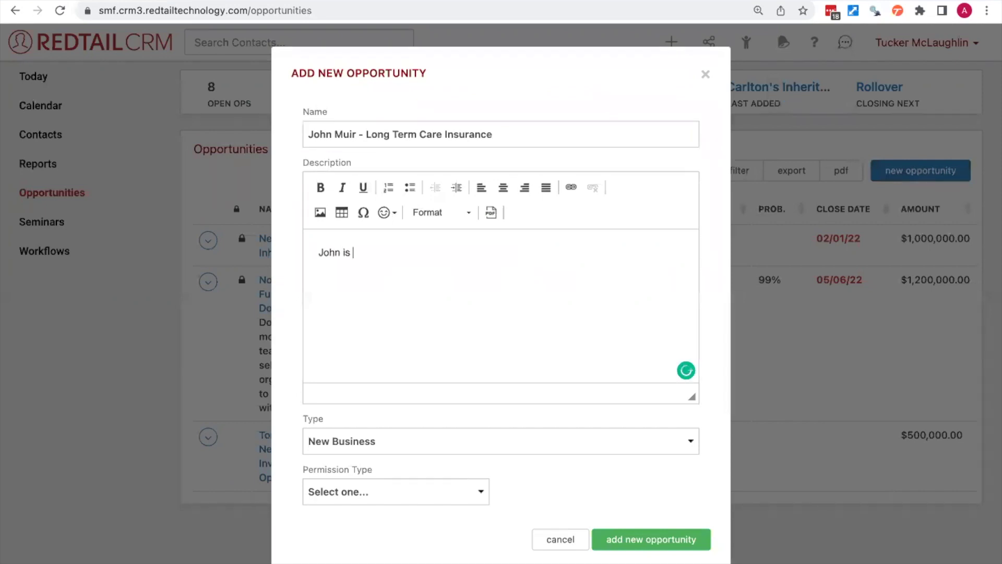
type("ill in")
key("BackSpace")
key("BackSpace")
key("BackSpace")
type("and is in need of LTC in")
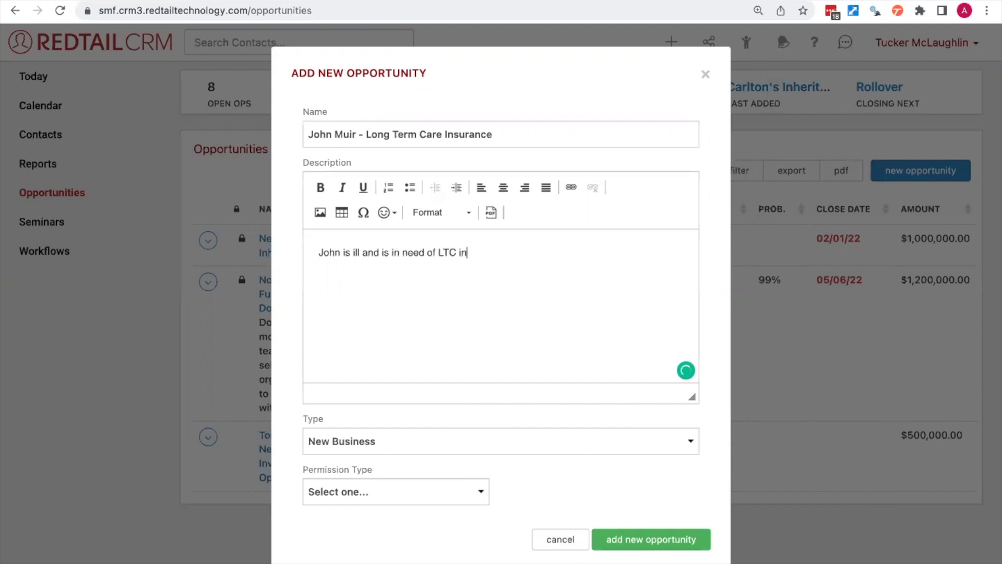
type("surance. Let")
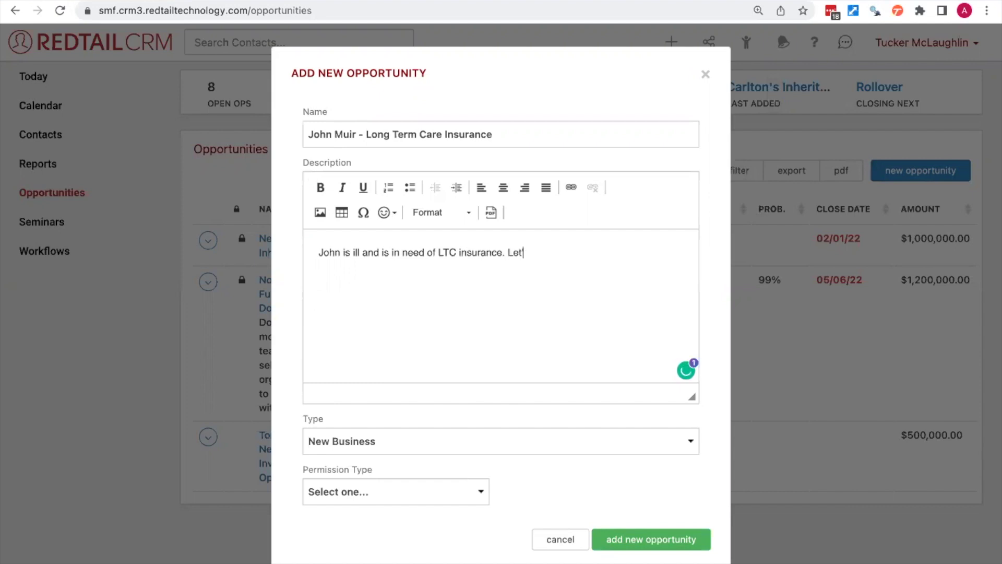
type("'s review his options")
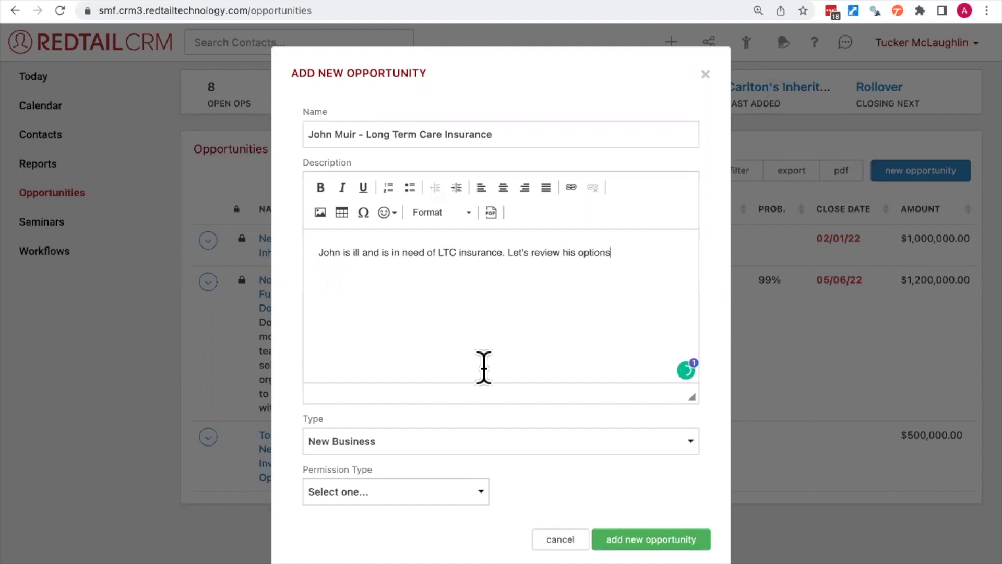
- Set Type to Existing Business and Permission Type to Team with the owner's team, then create it
left_click(391, 442)
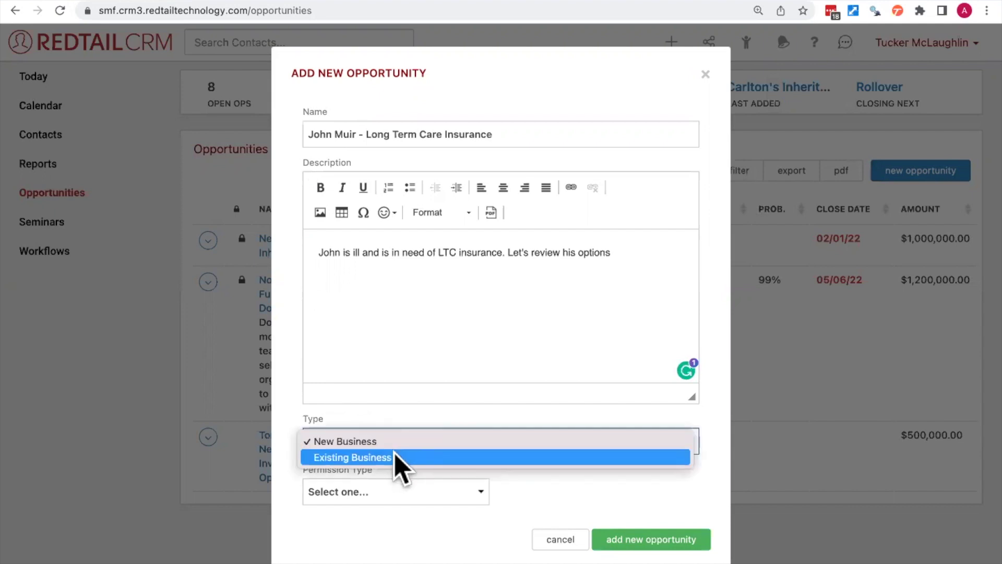
left_click(395, 458)
left_click_drag(304, 469, 376, 481)
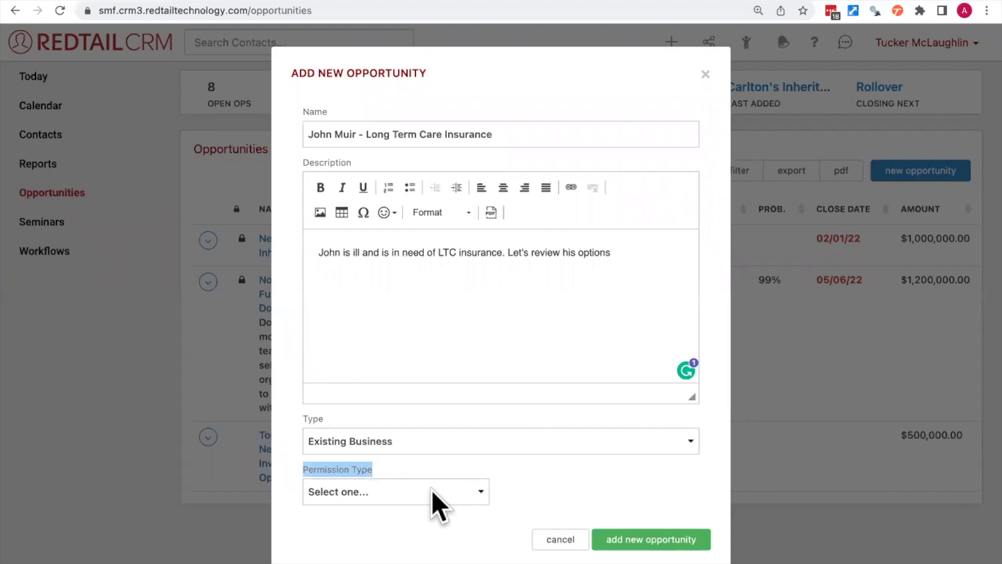
left_click(432, 490)
left_click(433, 522)
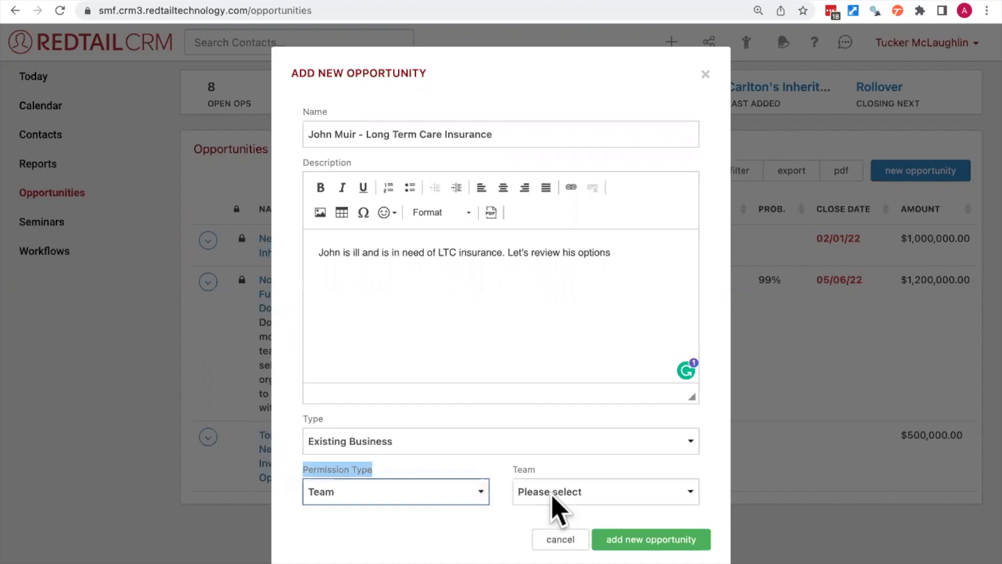
left_click(554, 493)
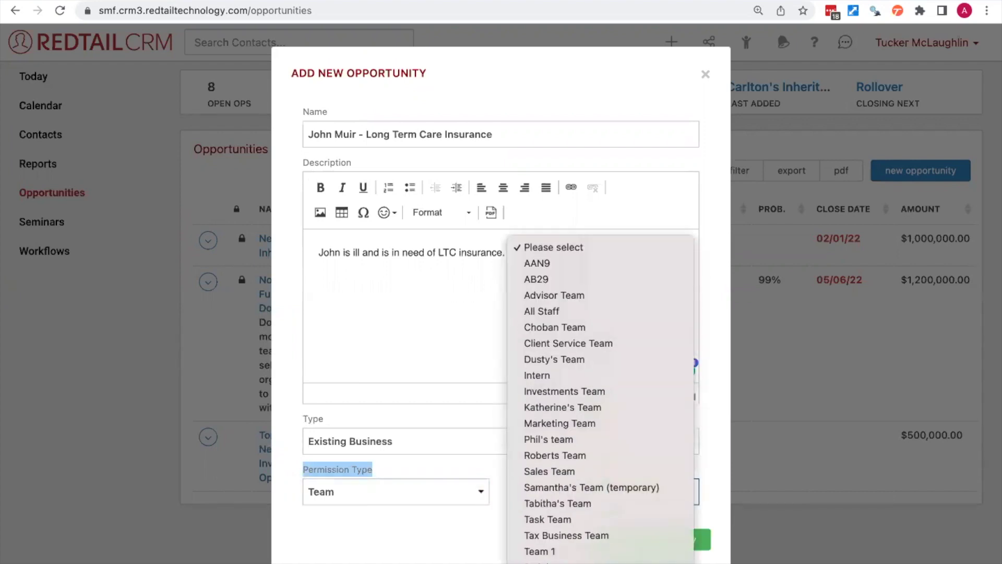
scroll(600, 559, "down", 2)
left_click(556, 547)
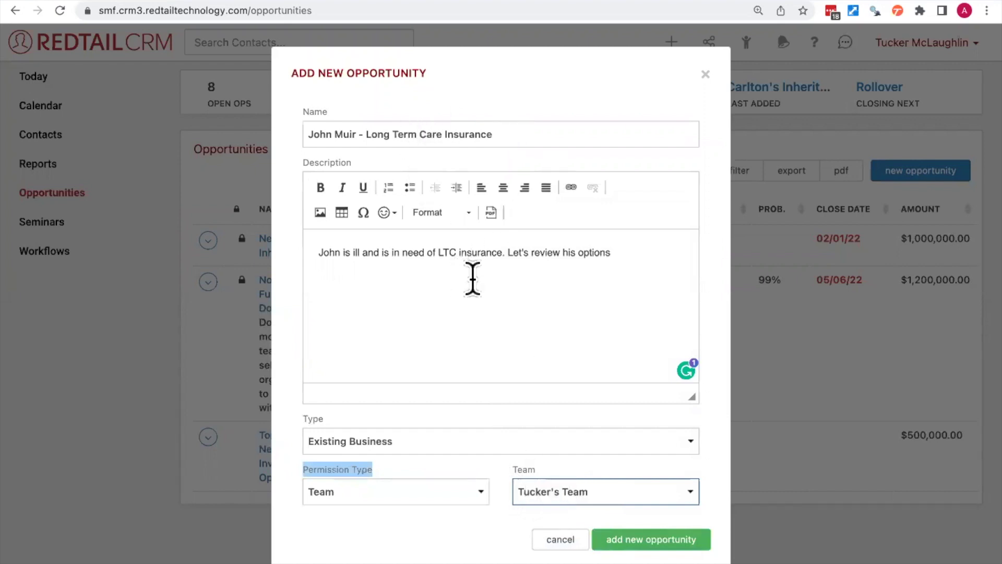
left_click(650, 539)
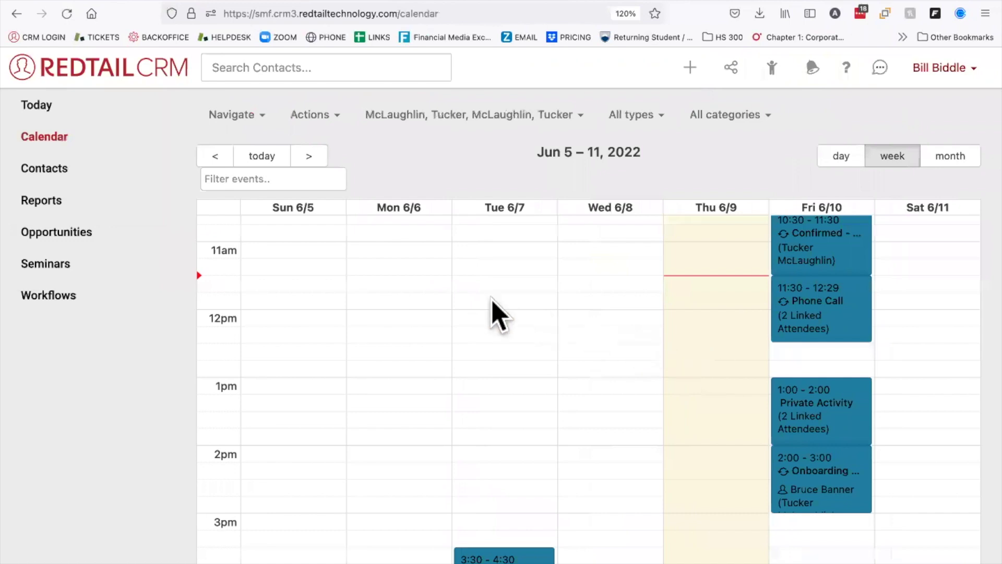
- As the other user, view the Opportunities list, which lacks the new team-restricted opportunity
left_click(139, 257)
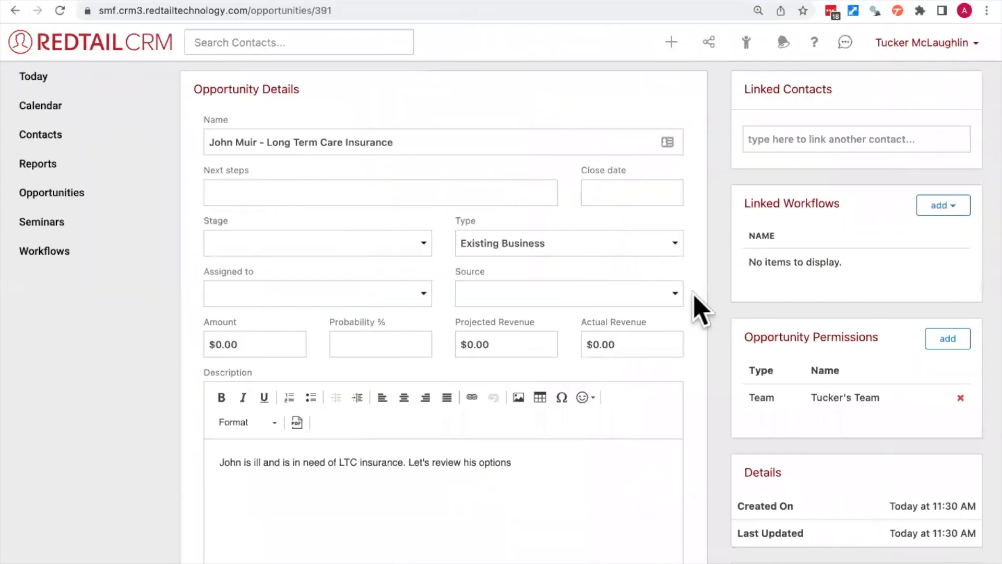
scroll(693, 306, "down", 1)
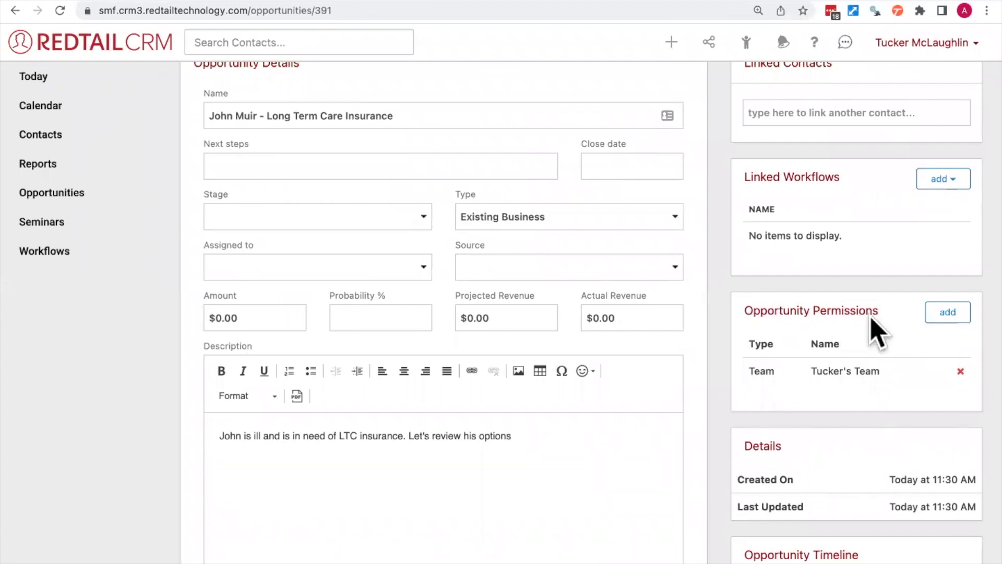
- Add a User-type permission for another user alongside the team, then save the opportunity
left_click(943, 317)
left_click(920, 364)
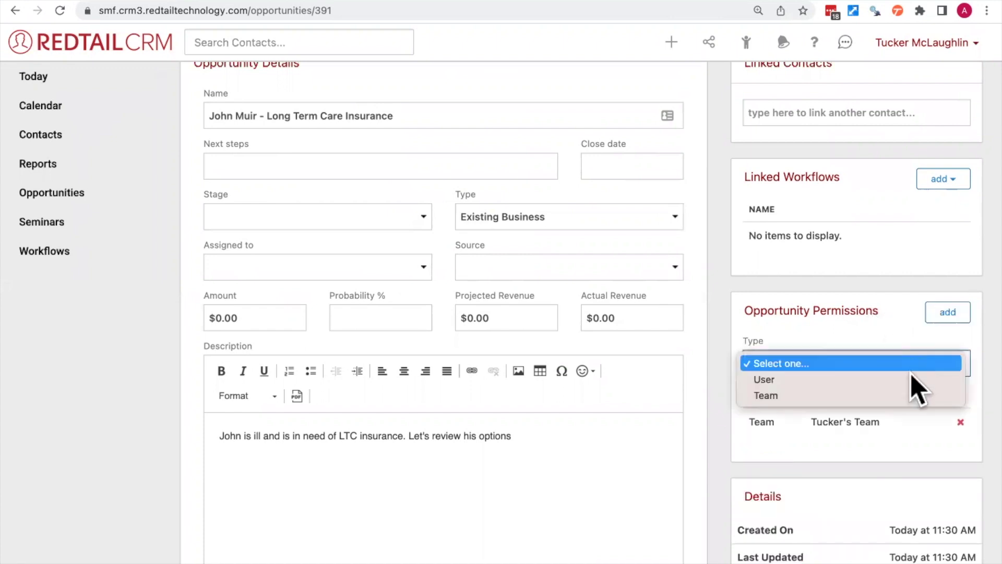
left_click(909, 378)
left_click(887, 414)
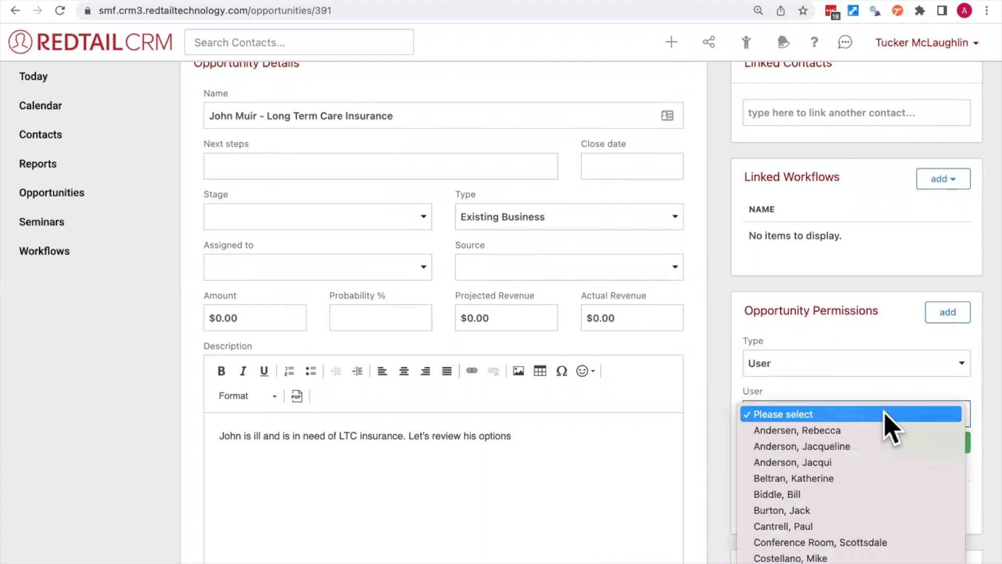
left_click(868, 494)
left_click(911, 445)
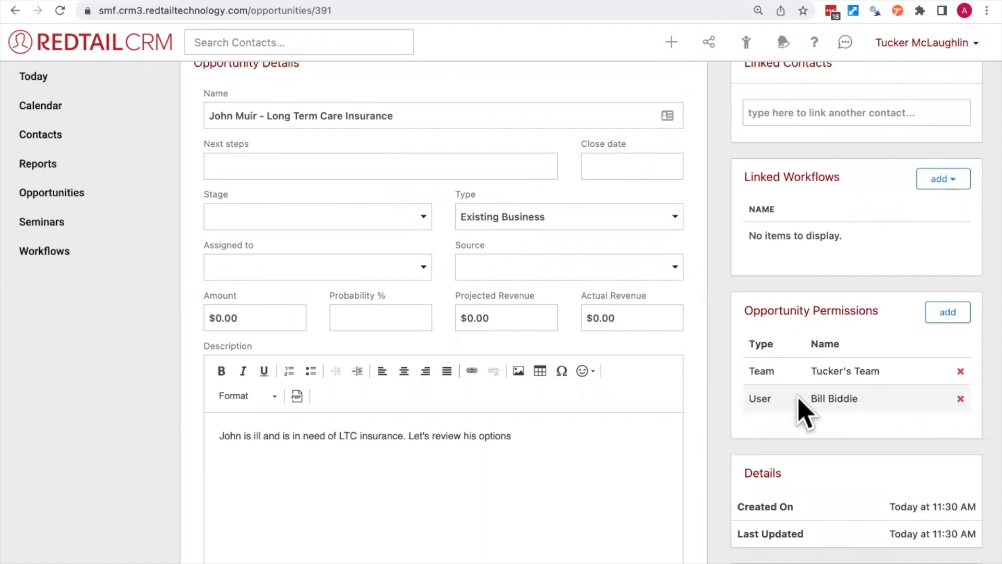
scroll(757, 444, "down", 3)
left_click(671, 479)
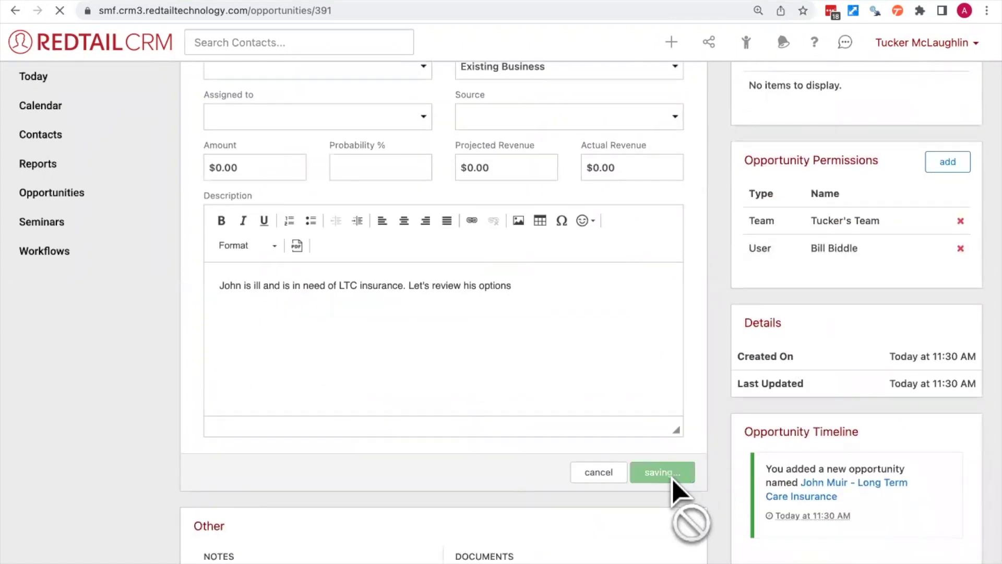